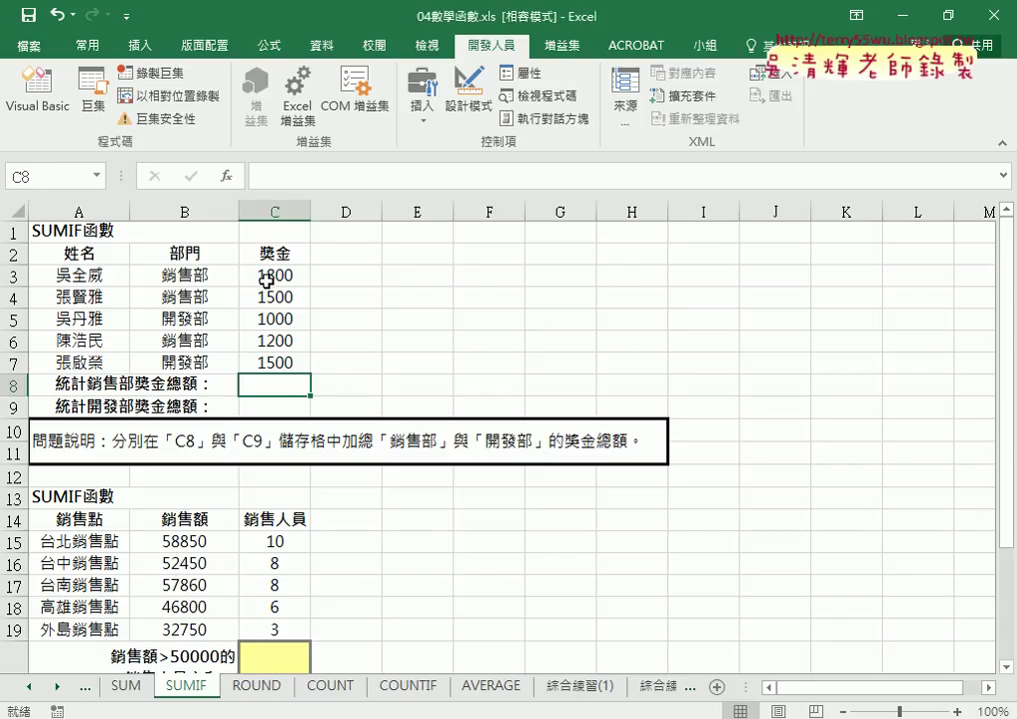
Copy the 銷售部 department name from B3 and select C8 for its bonus total
mouse_move(198, 274)
mouse_down()
mouse_move(187, 342)
mouse_move(95, 383)
mouse_up()
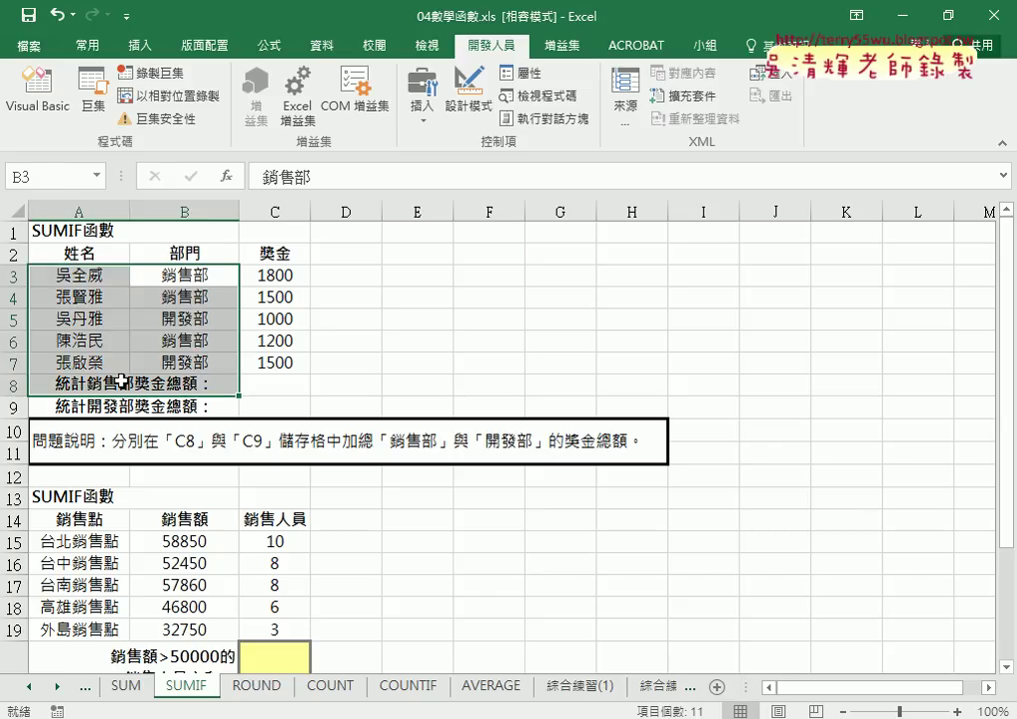
drag(190, 255, 200, 365)
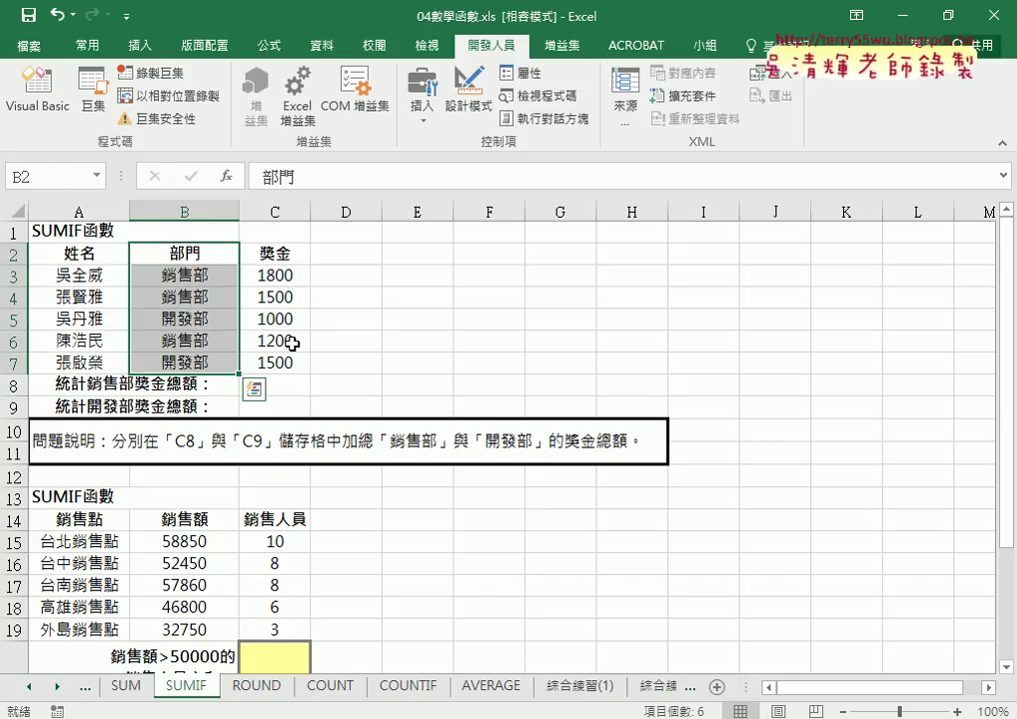
click(197, 276)
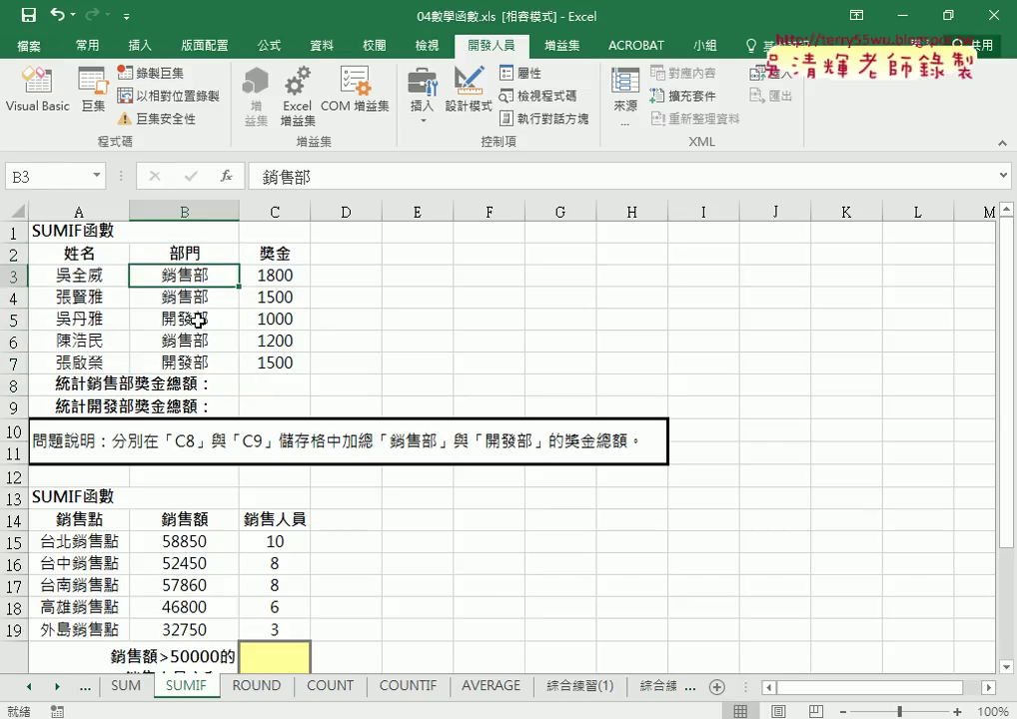
double_click(208, 320)
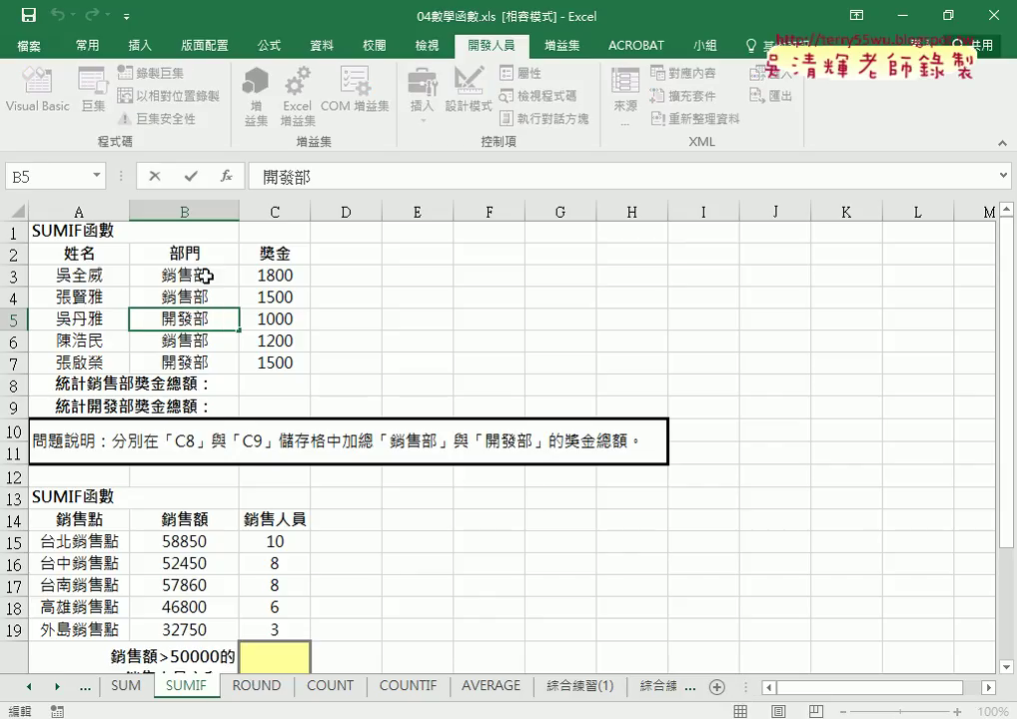
click(198, 277)
right_click(198, 279)
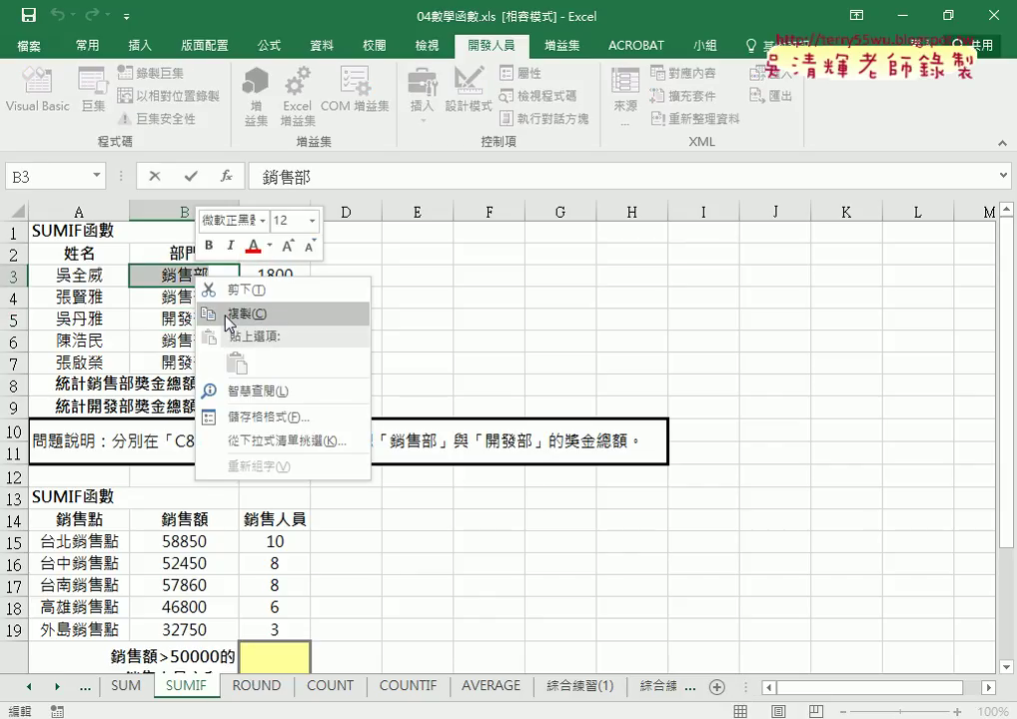
click(277, 276)
drag(277, 277, 281, 362)
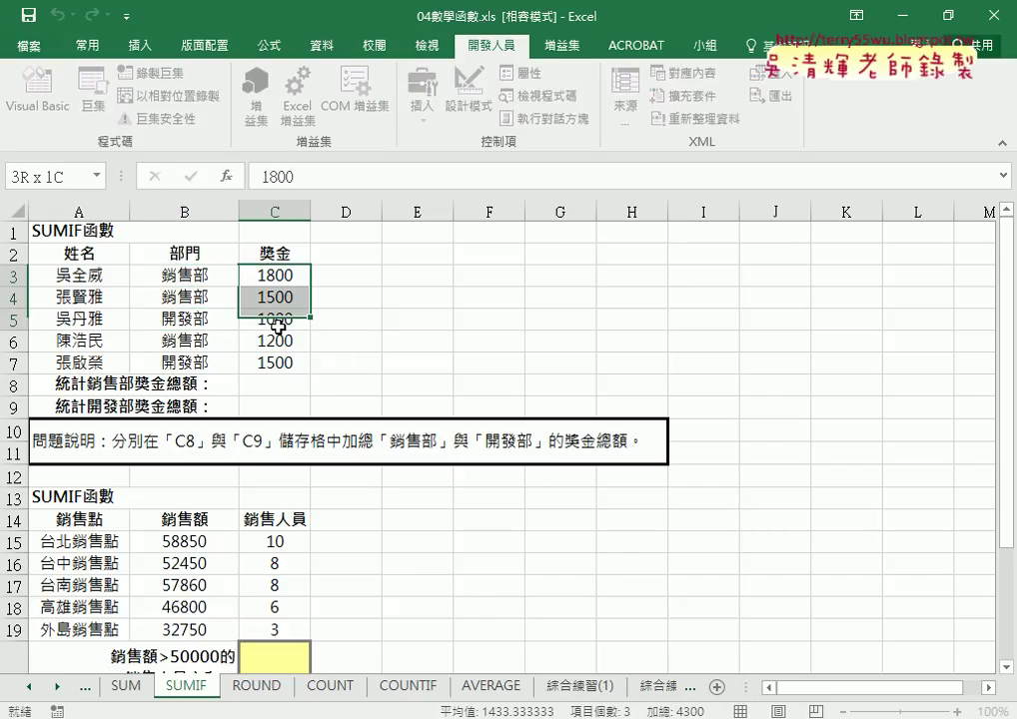
click(275, 386)
In Insert Function, choose SUMIF from the 數學與三角函數 category and confirm it
click(229, 180)
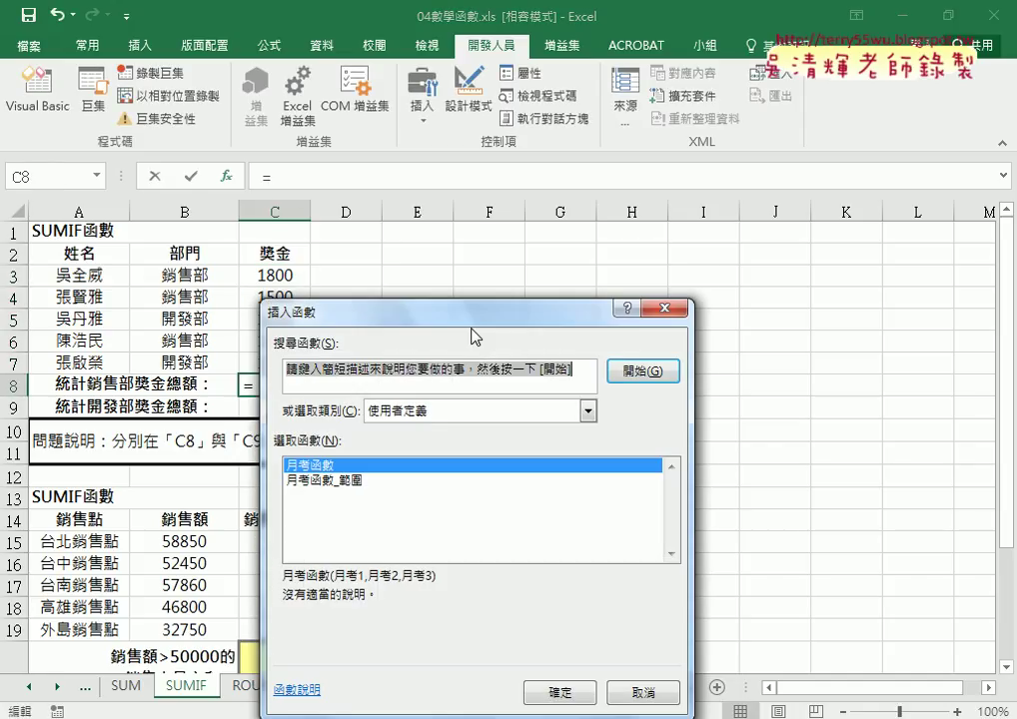
drag(751, 249, 612, 165)
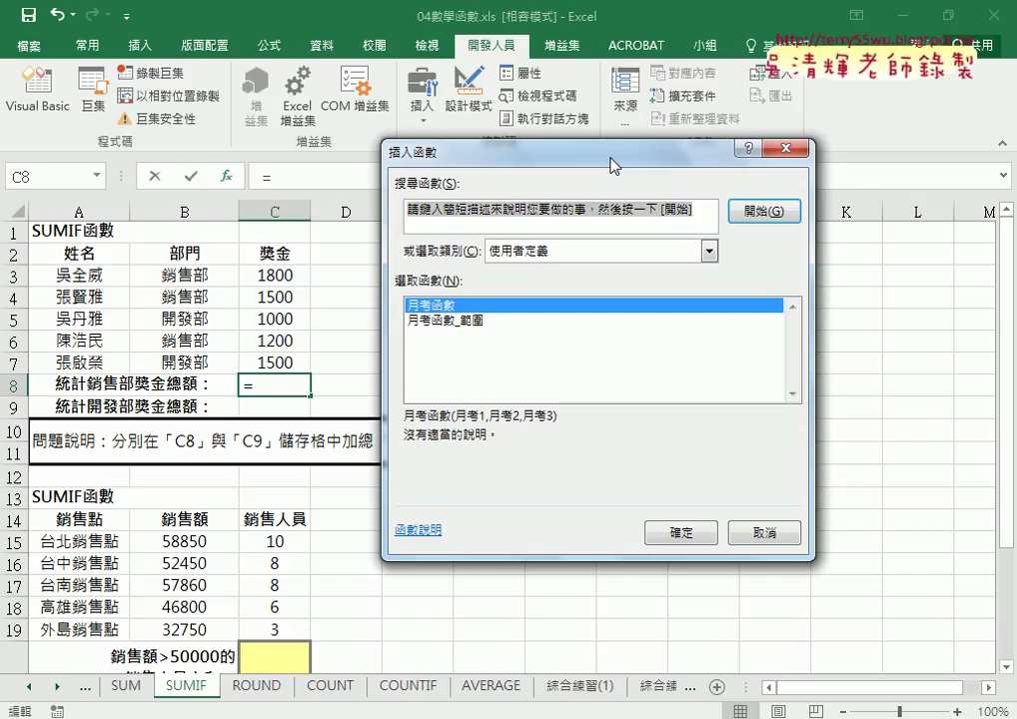
click(710, 250)
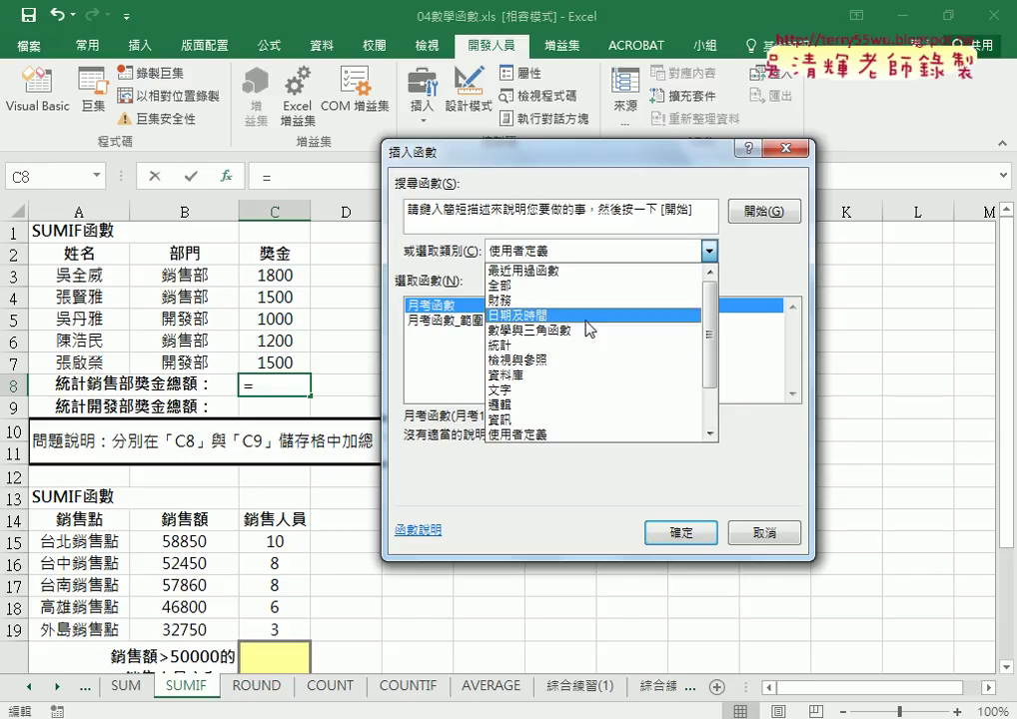
click(586, 330)
drag(791, 317, 796, 374)
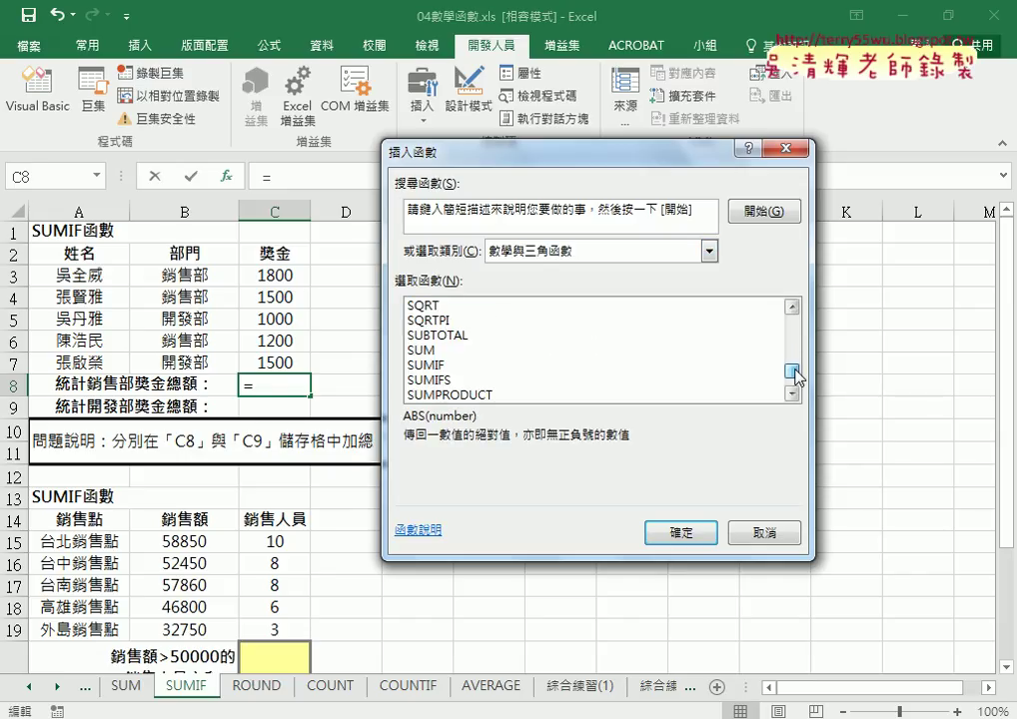
click(442, 366)
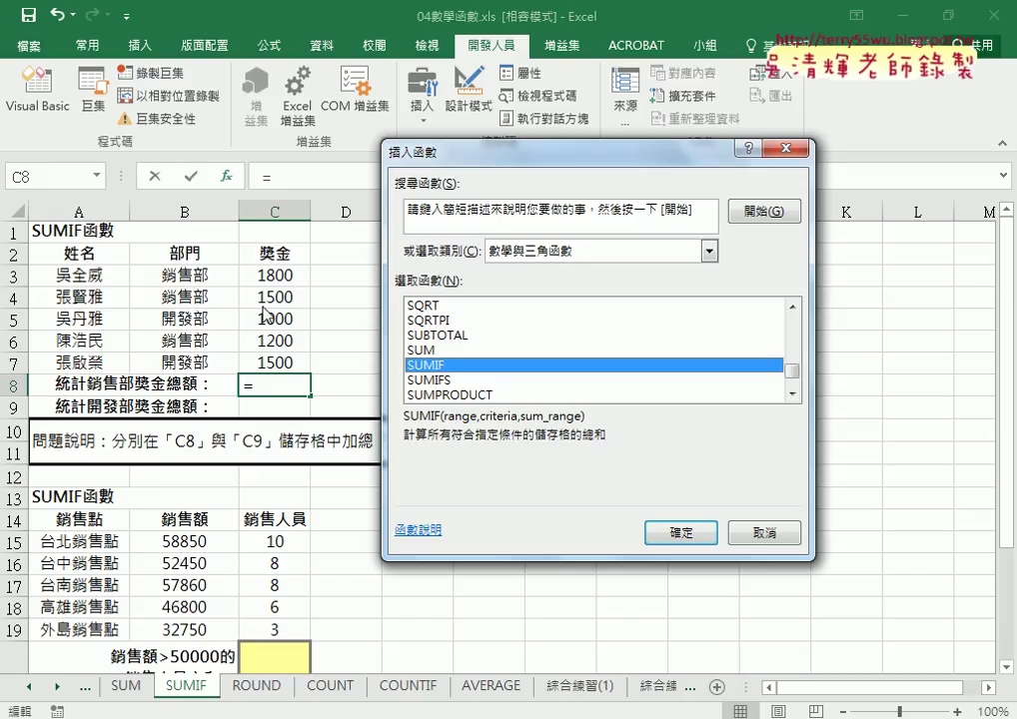
click(455, 385)
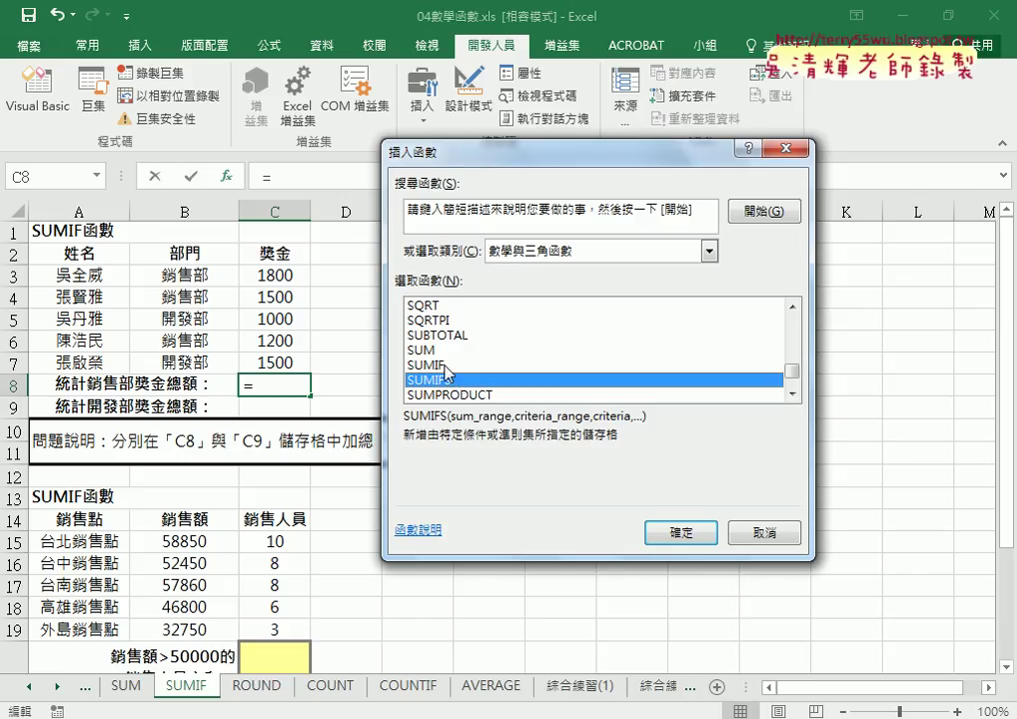
click(446, 367)
click(682, 531)
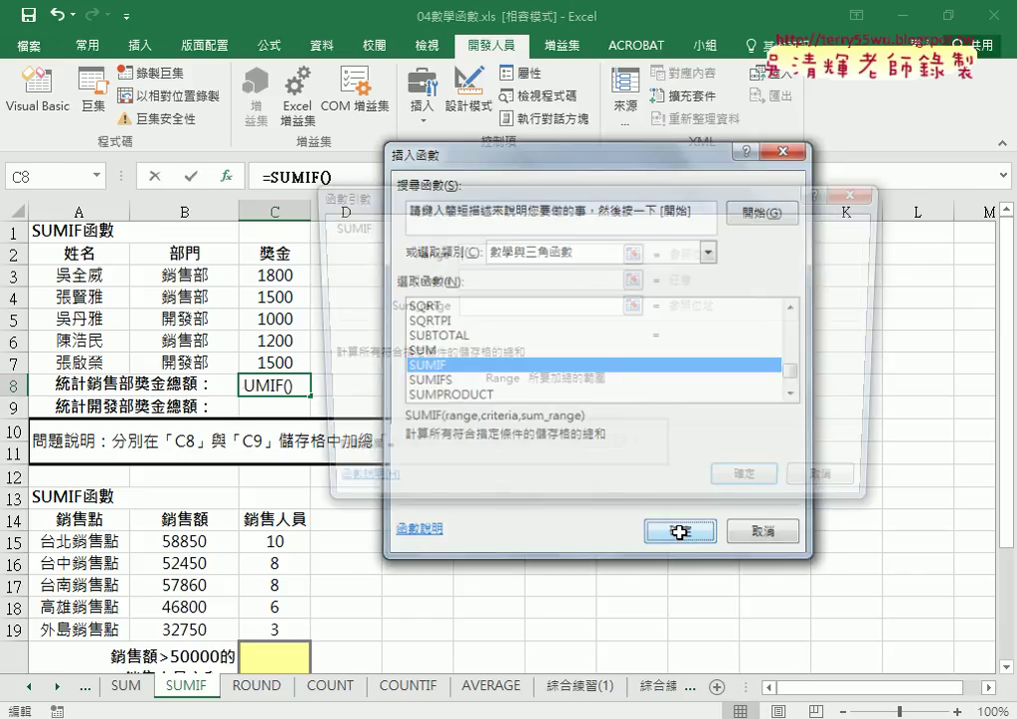
Set SUMIF range B3:B7, criteria 銷售部 and sum range C3:C7, so C8 shows 4500
drag(495, 200, 601, 199)
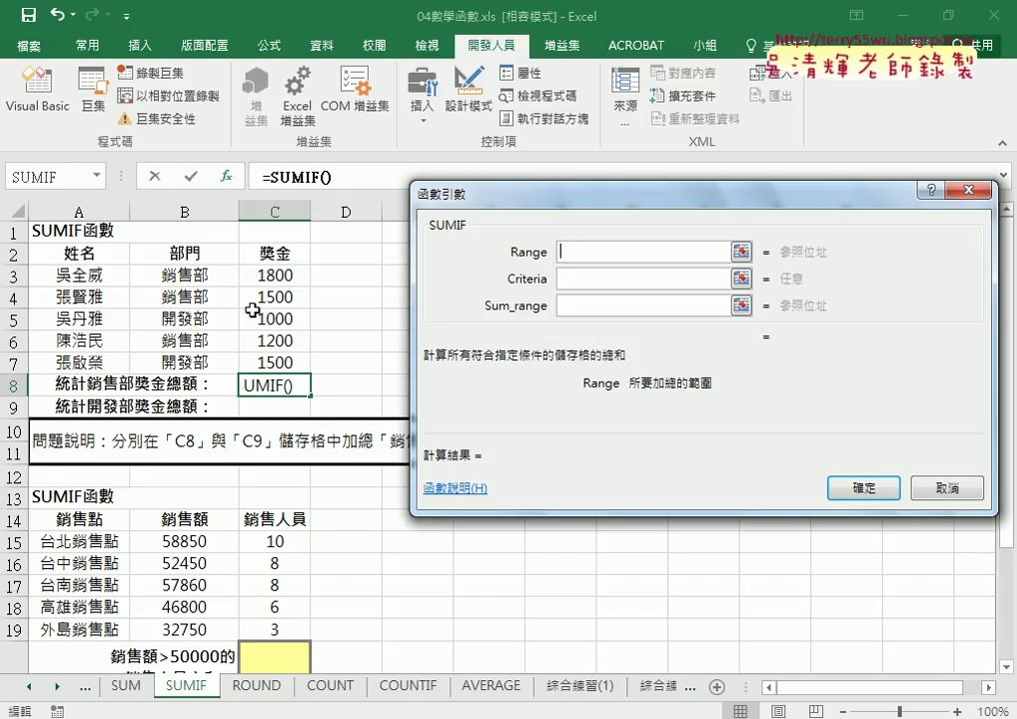
drag(185, 275, 214, 363)
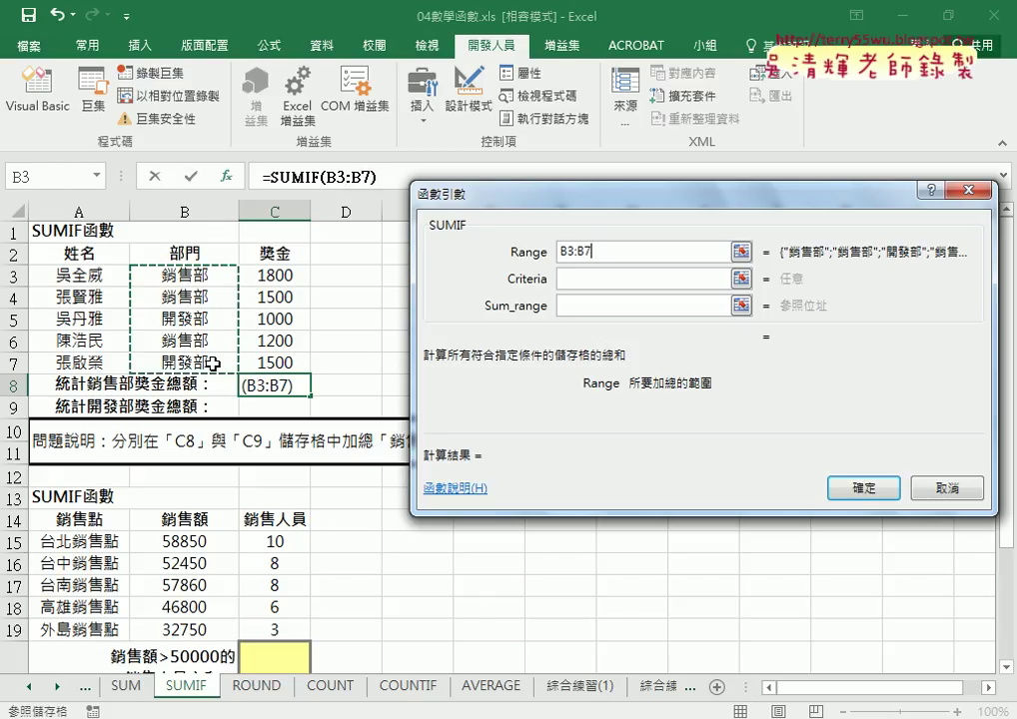
click(578, 280)
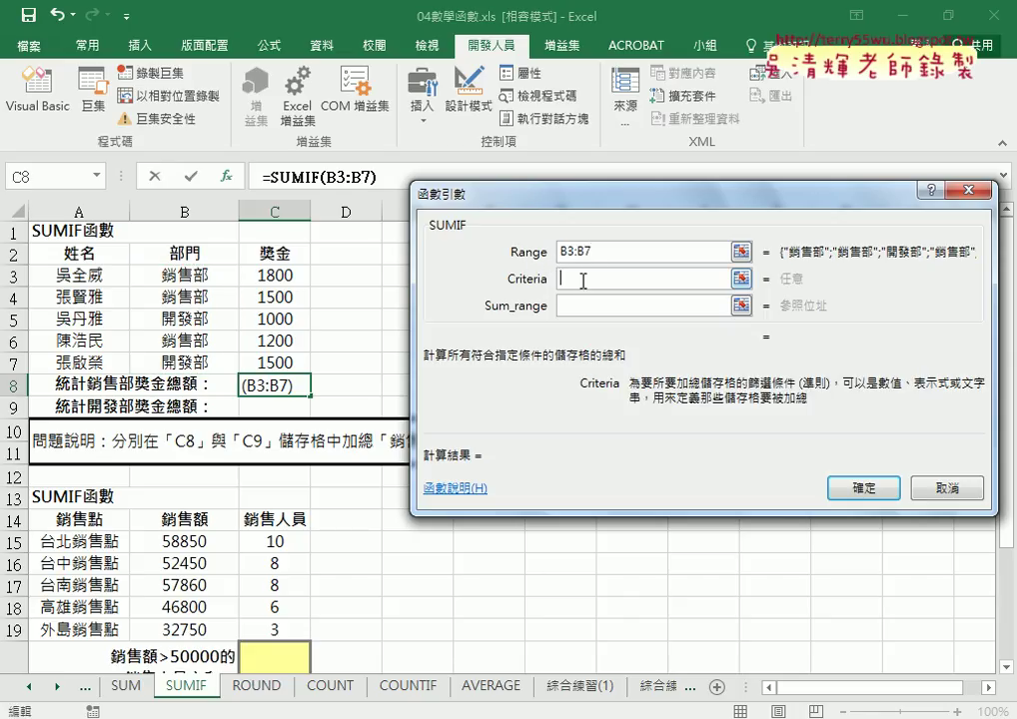
right_click(582, 281)
click(625, 358)
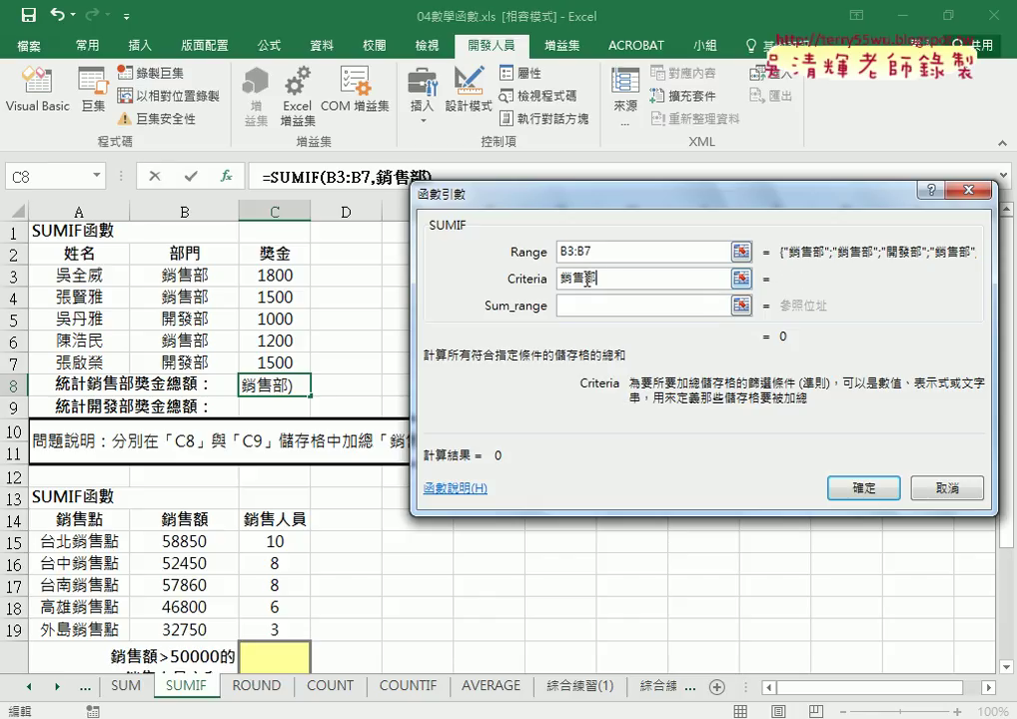
click(612, 252)
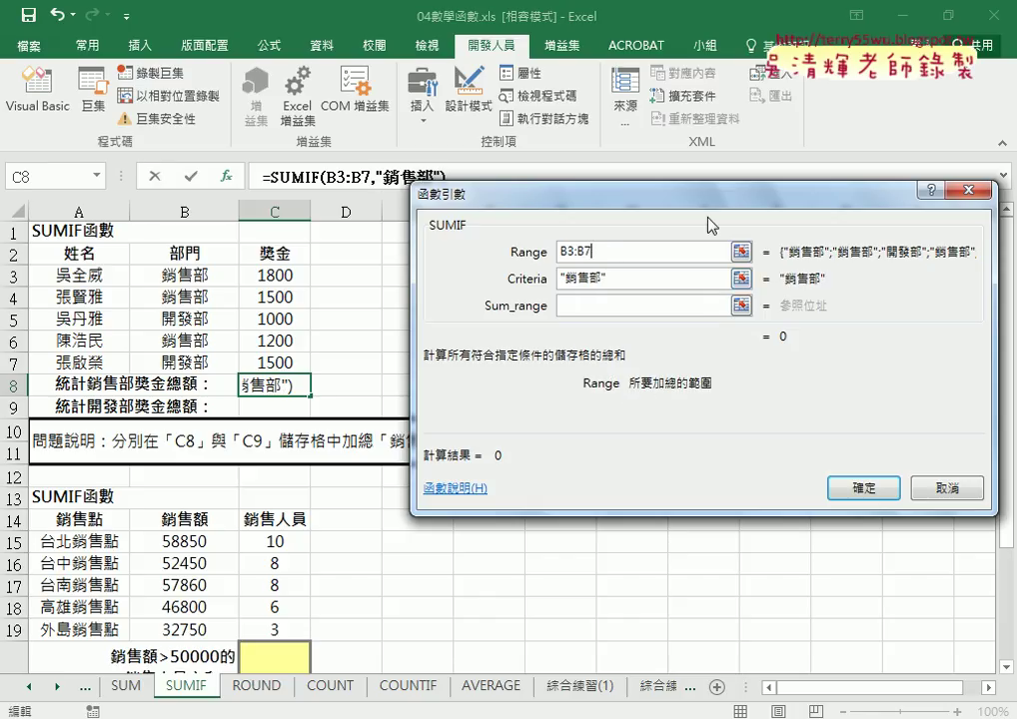
drag(600, 192, 550, 190)
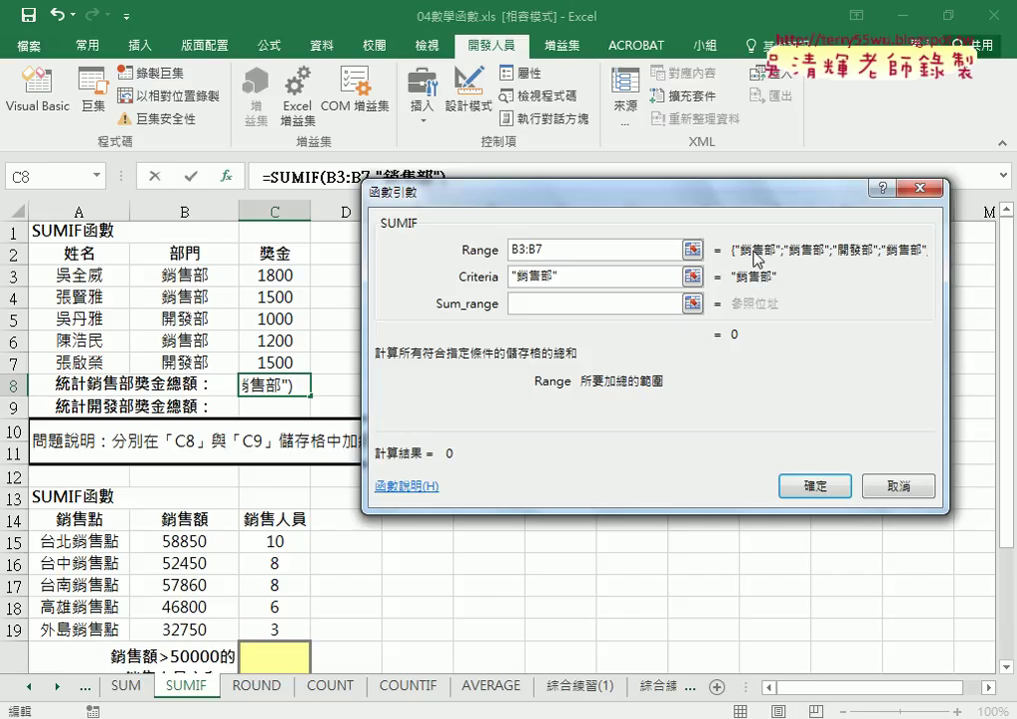
click(532, 307)
drag(284, 276, 282, 361)
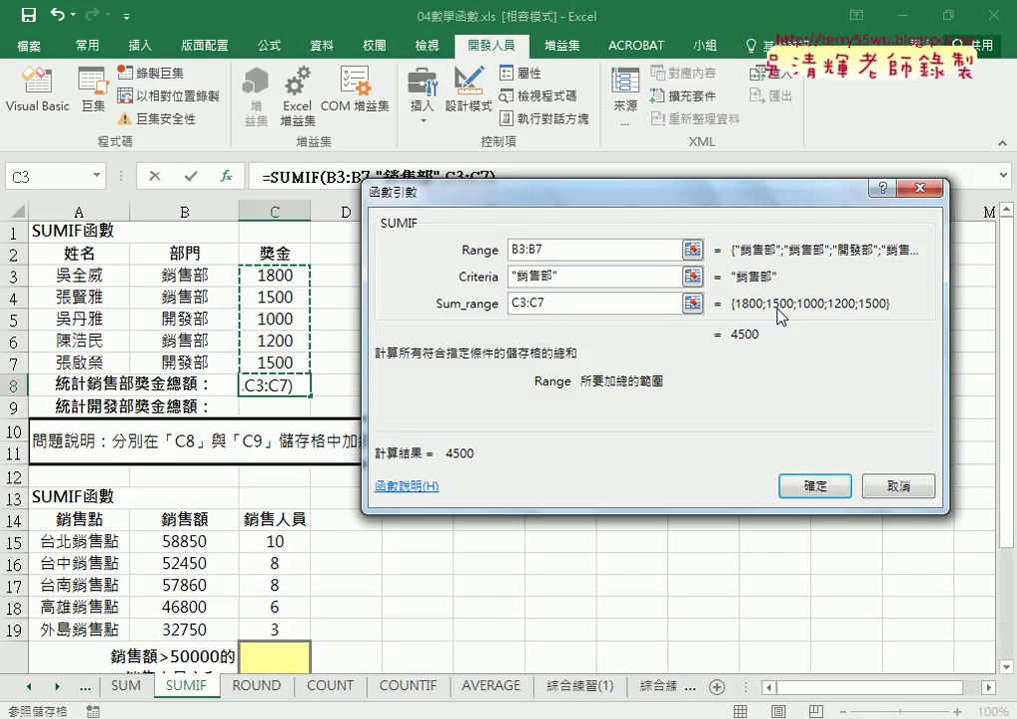
click(820, 490)
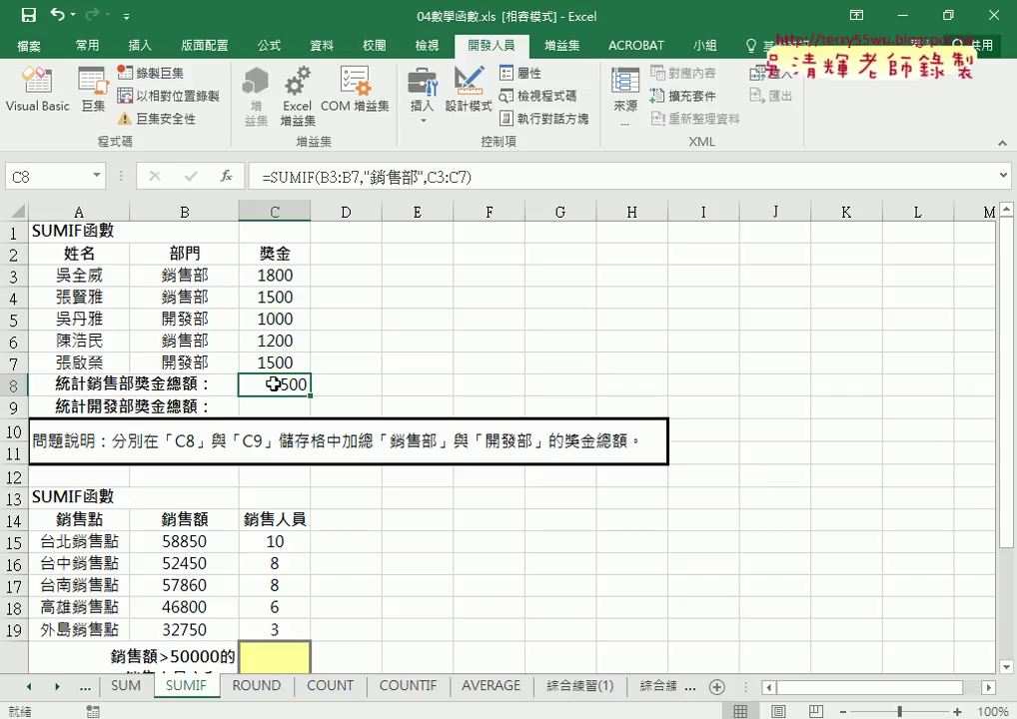
Review the department and bonus values, then copy the SUMIF formula from C8
click(184, 275)
click(183, 305)
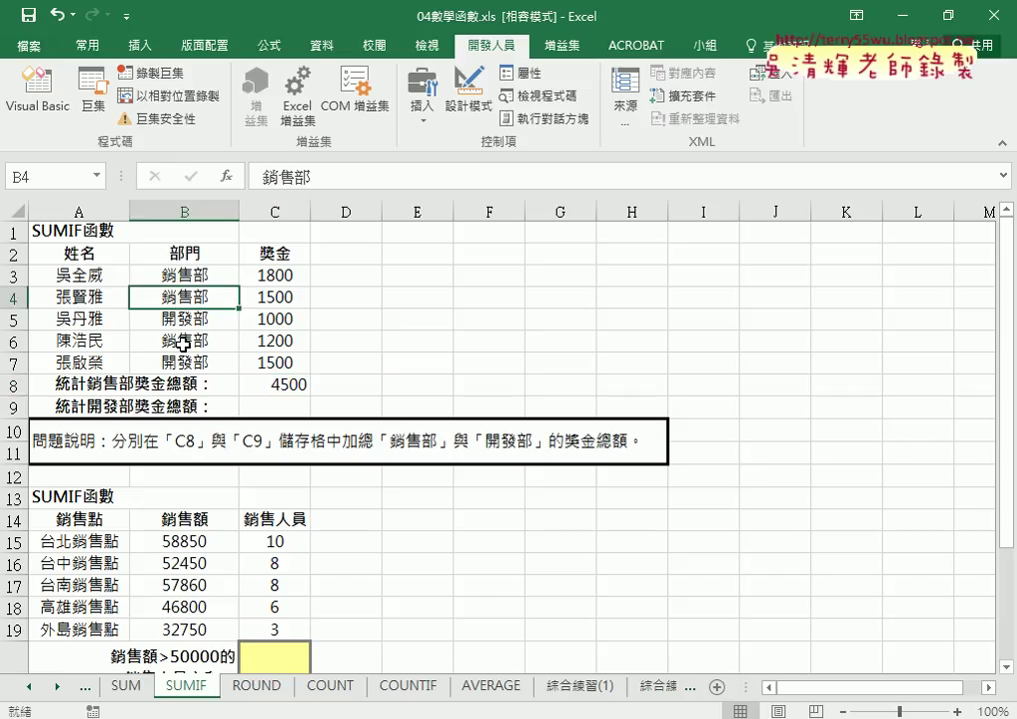
click(274, 363)
click(275, 341)
click(274, 276)
click(280, 300)
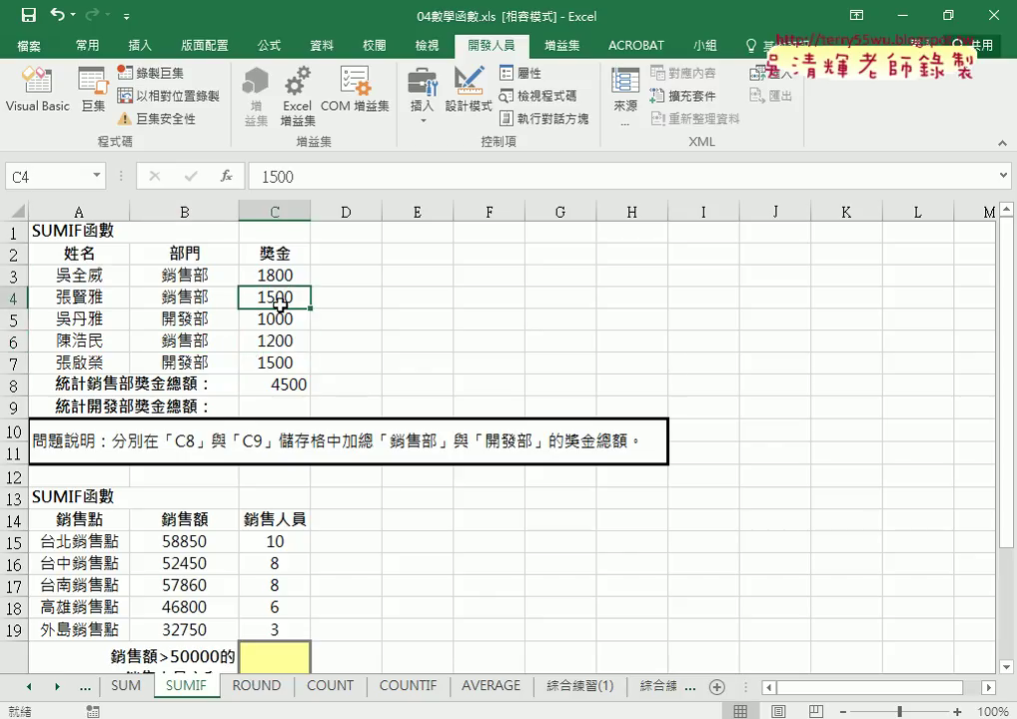
click(284, 386)
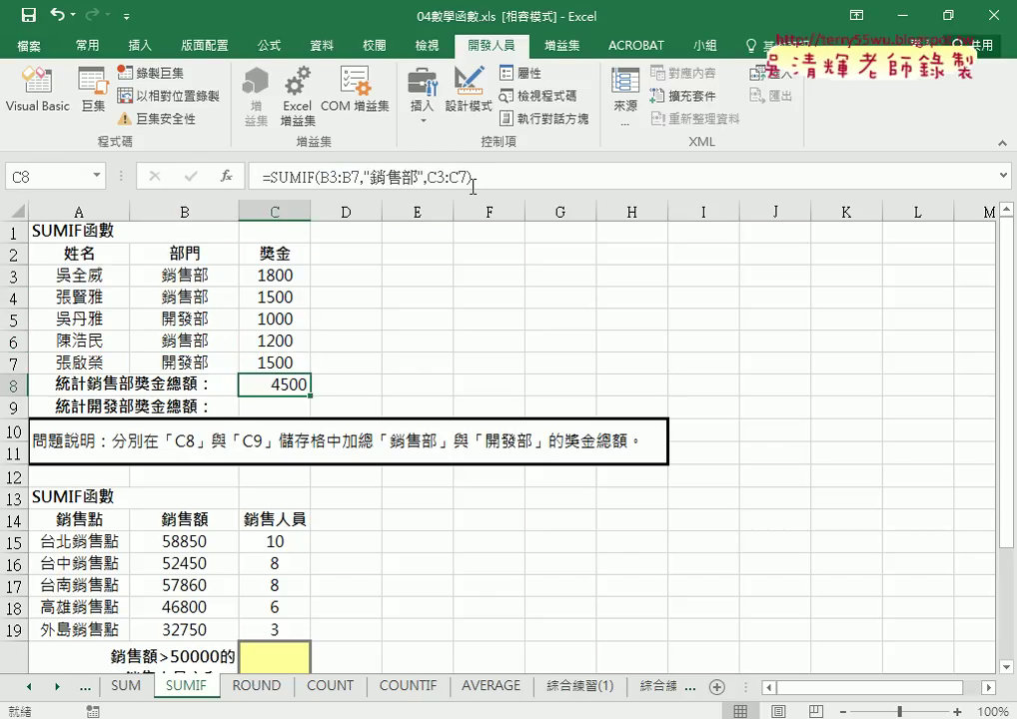
click(297, 177)
right_click(264, 178)
key(Escape)
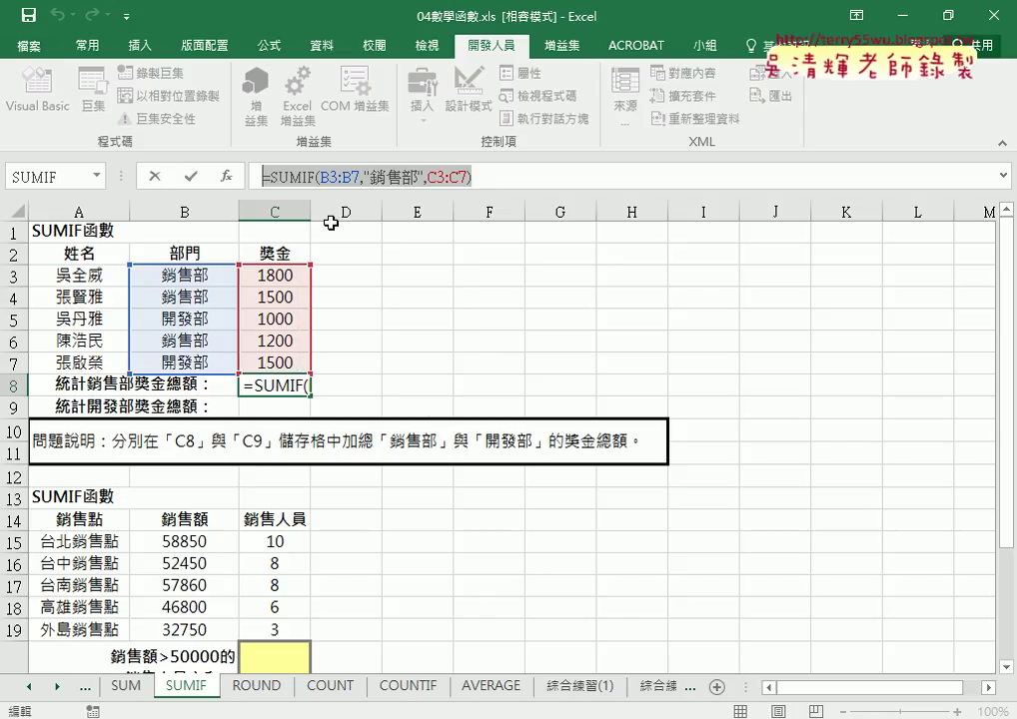
click(155, 176)
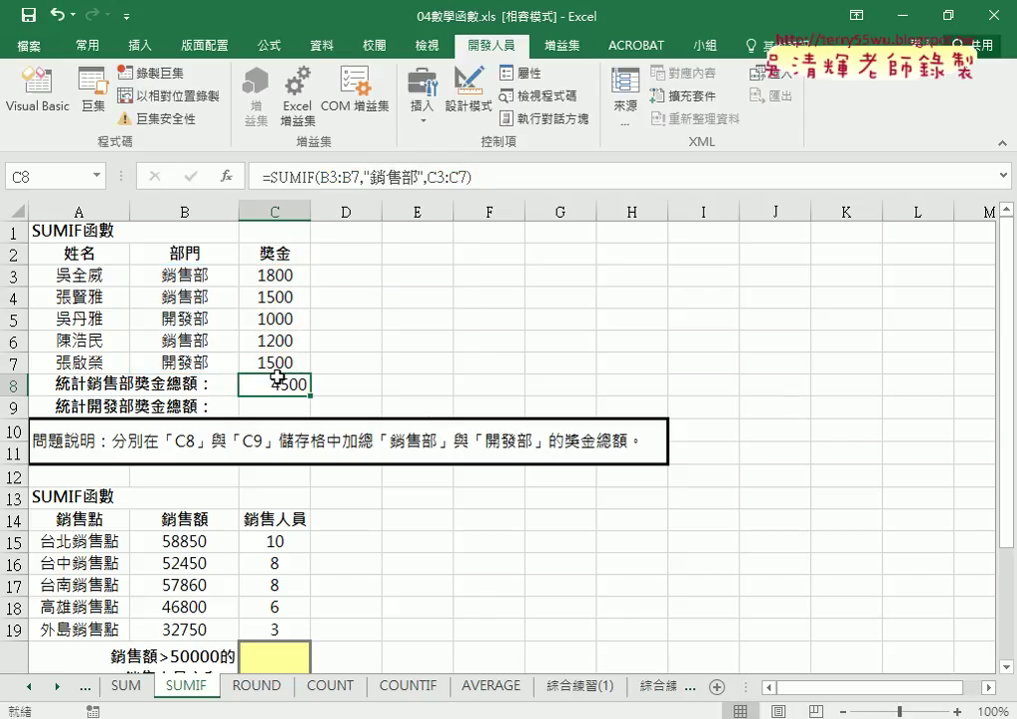
Paste the formula into C9 and change its criteria to 開發部, giving 2500
key(Return)
right_click(308, 176)
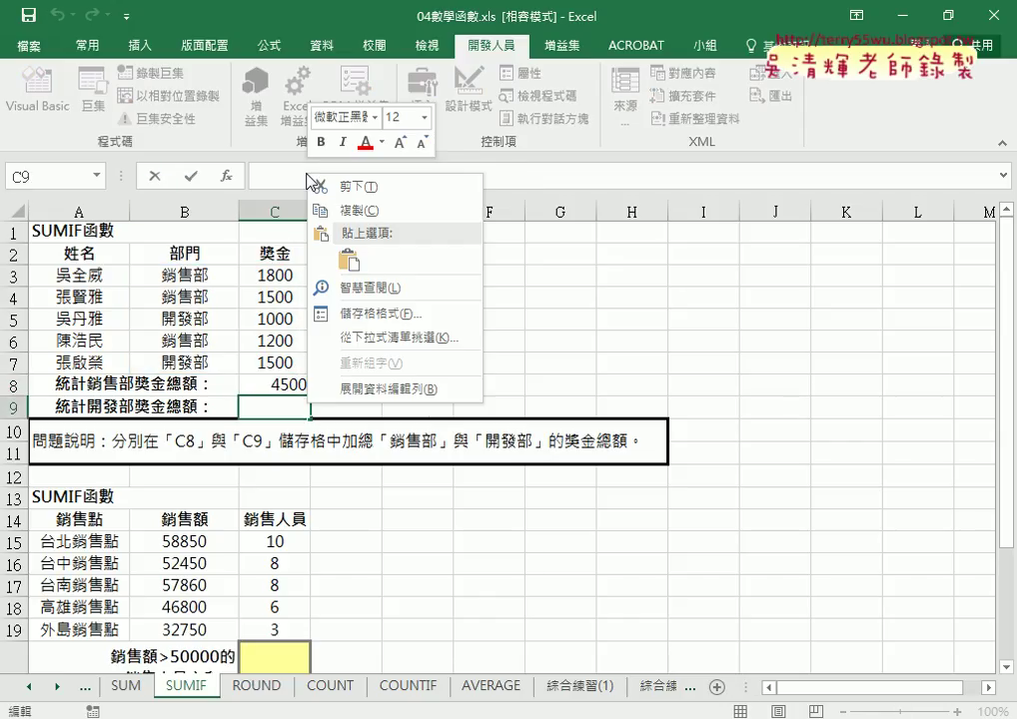
click(345, 257)
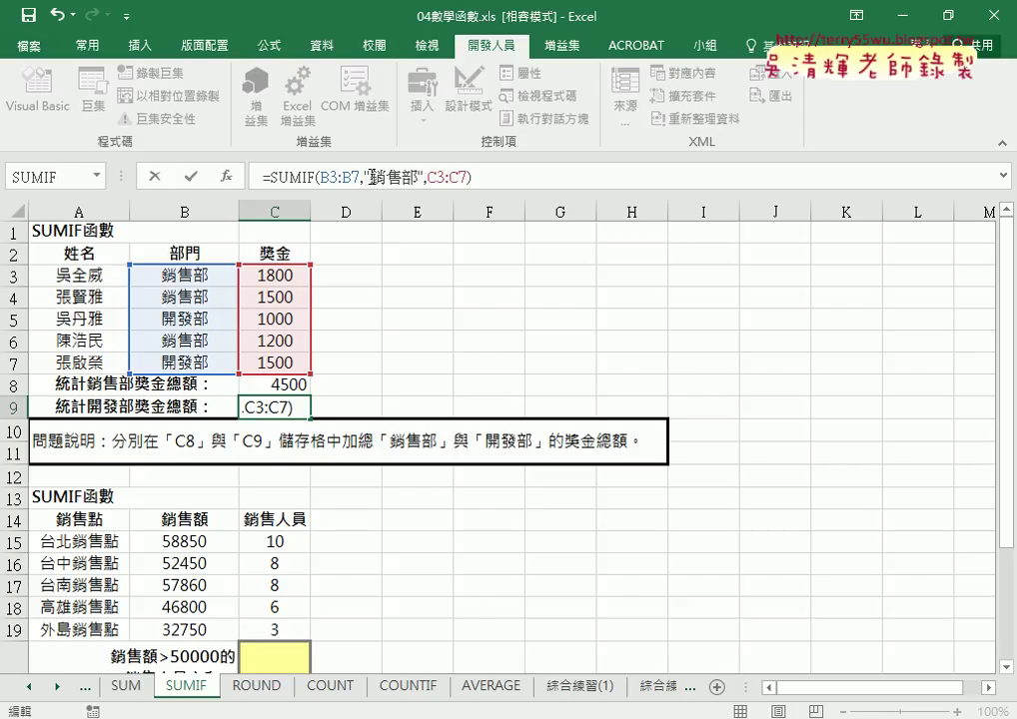
drag(369, 177, 401, 177)
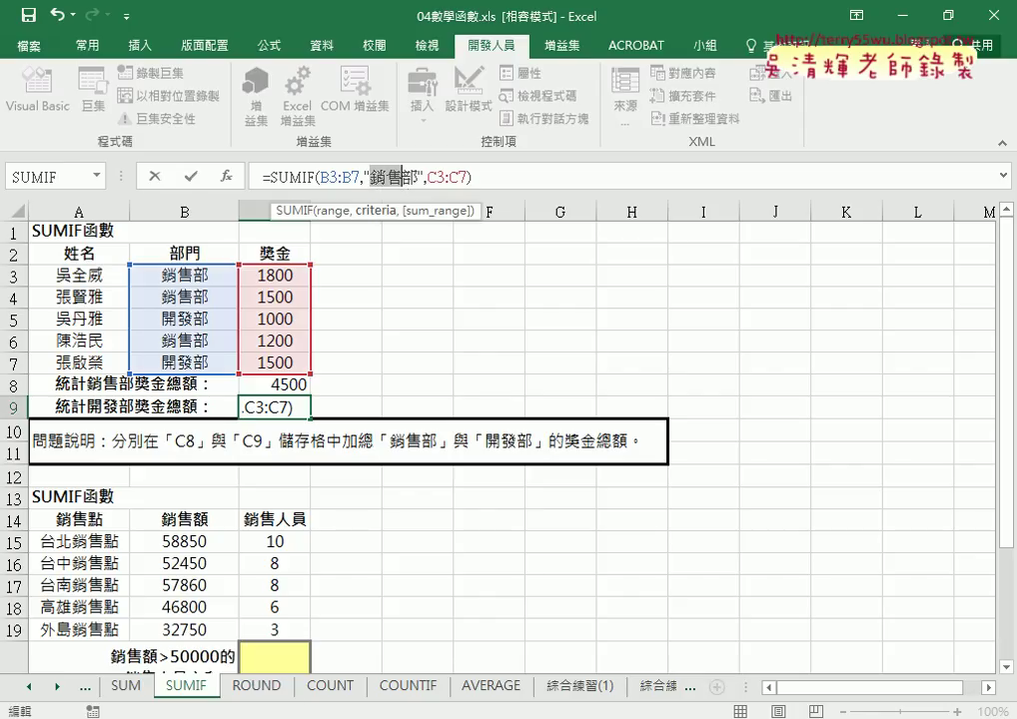
text(開)
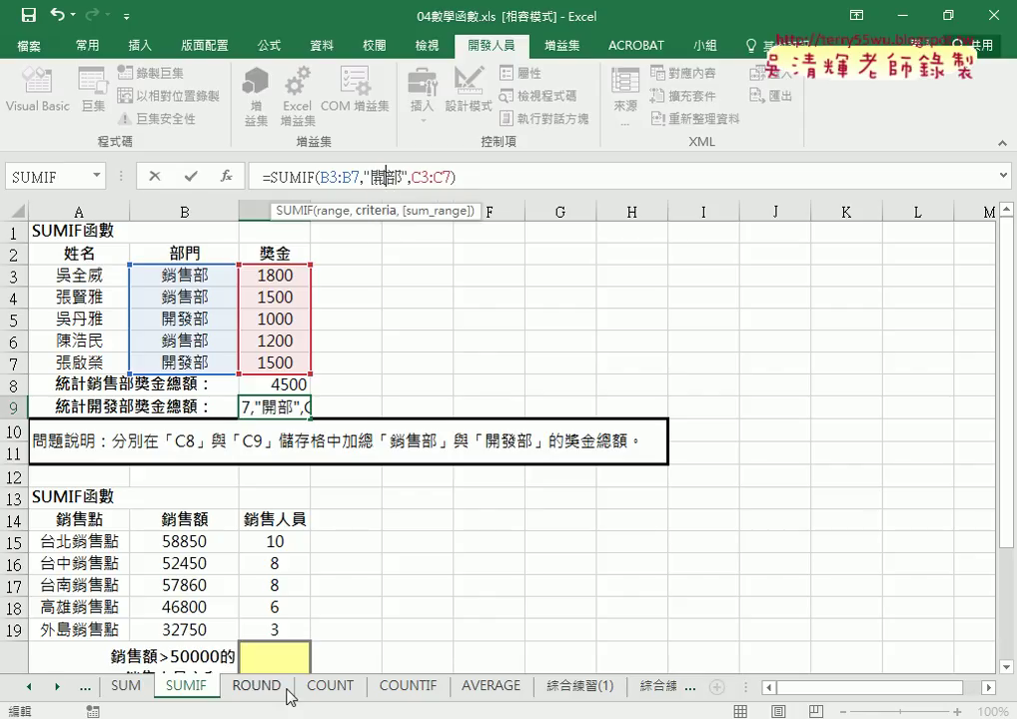
text(發)
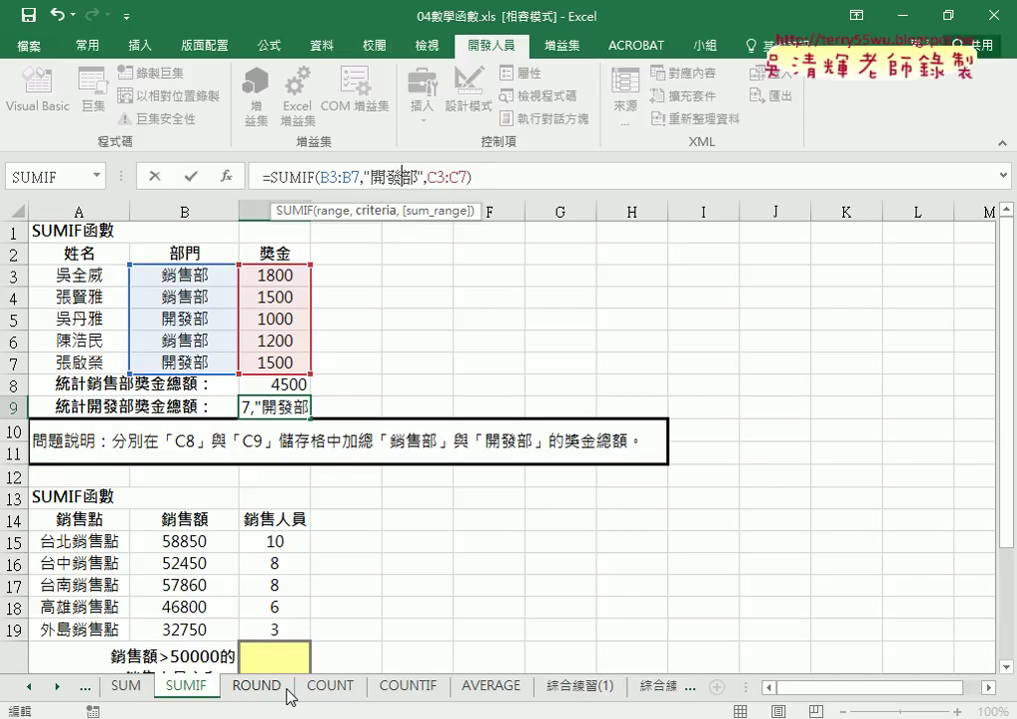
click(191, 177)
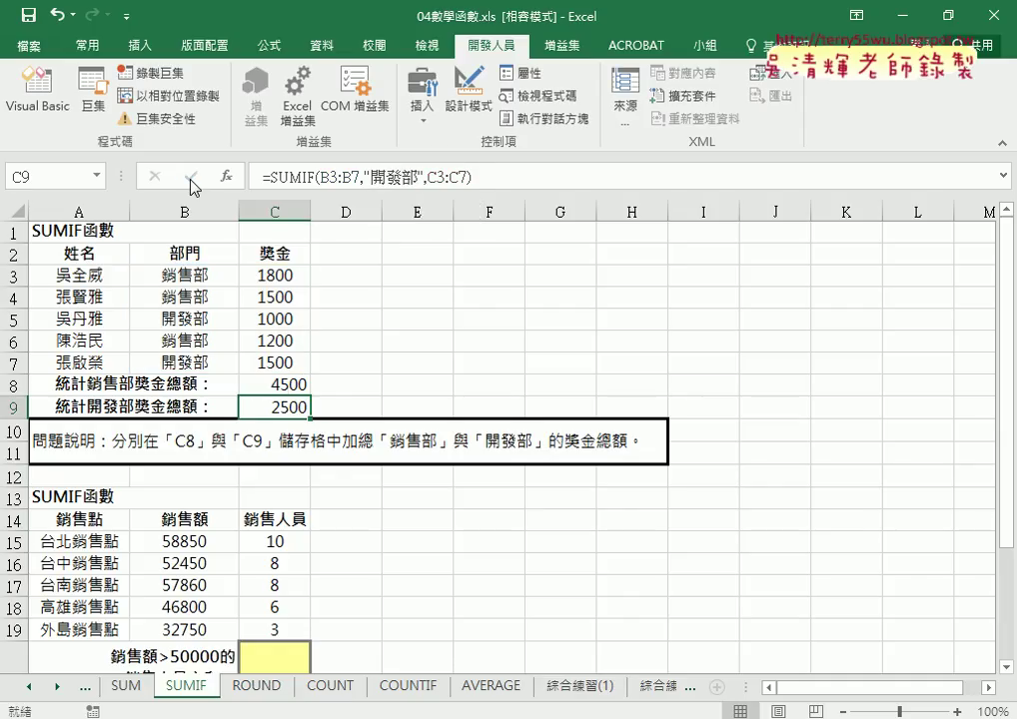
Select C20 after checking which outlets in B15:B19 exceed 50000 and their salesperson counts
scroll(477, 452, down, 2)
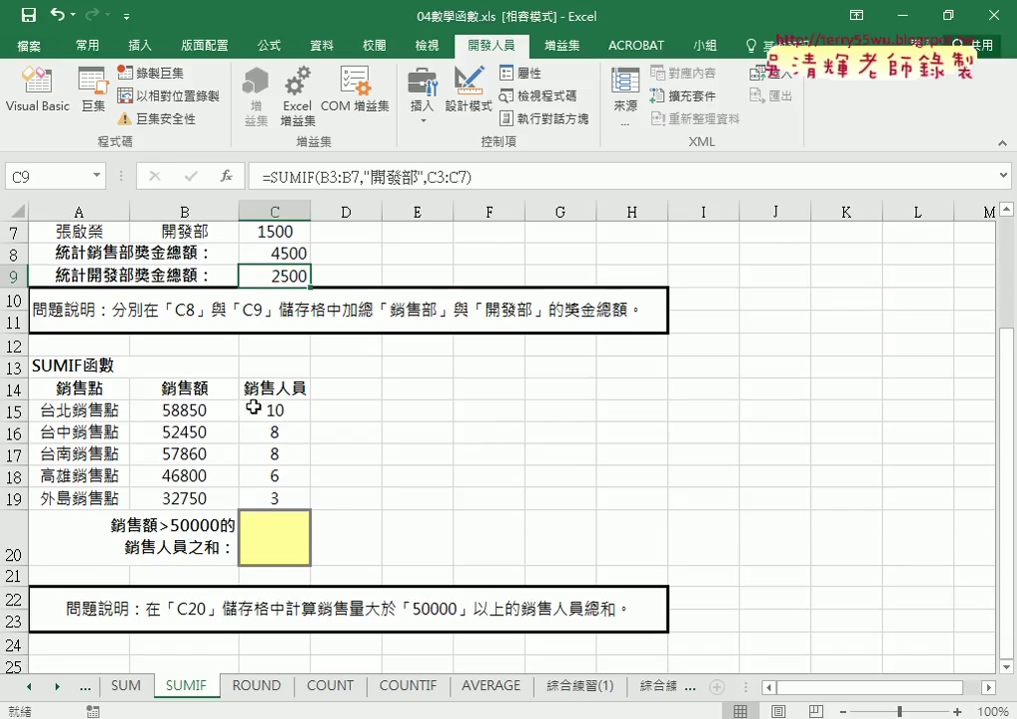
click(272, 537)
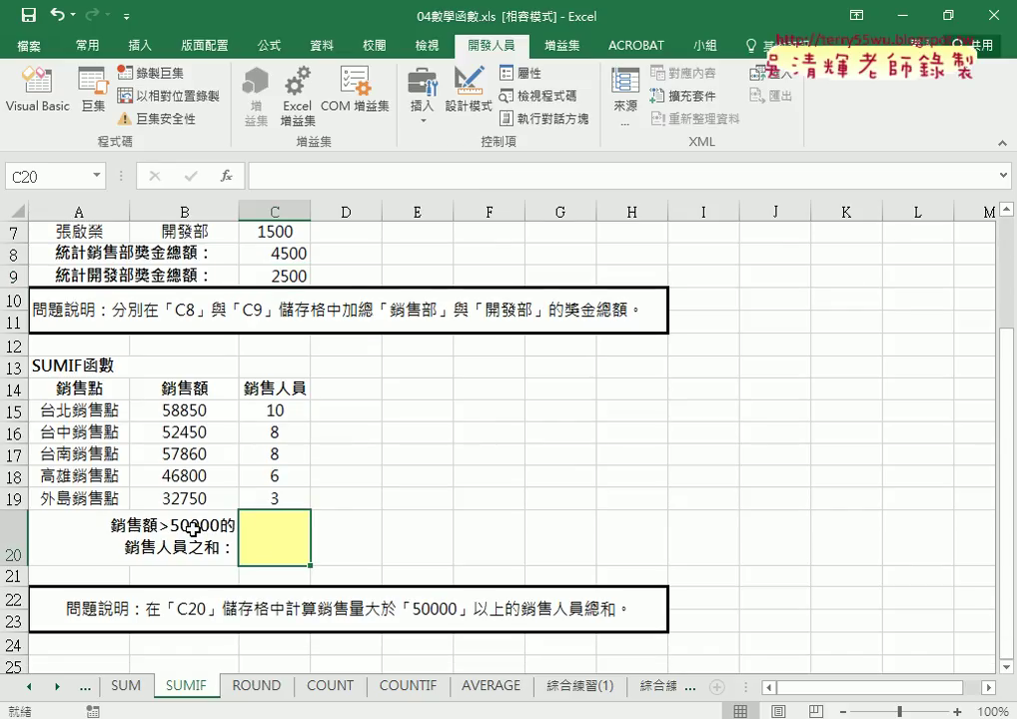
drag(185, 411, 188, 493)
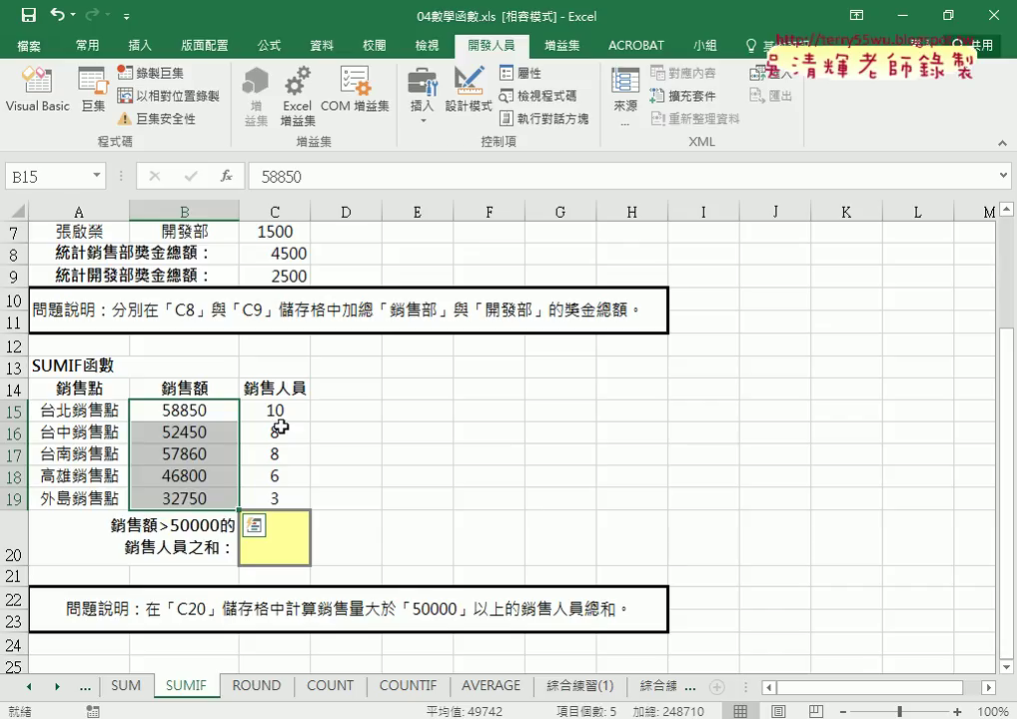
drag(272, 411, 290, 493)
drag(198, 411, 199, 454)
drag(275, 411, 276, 458)
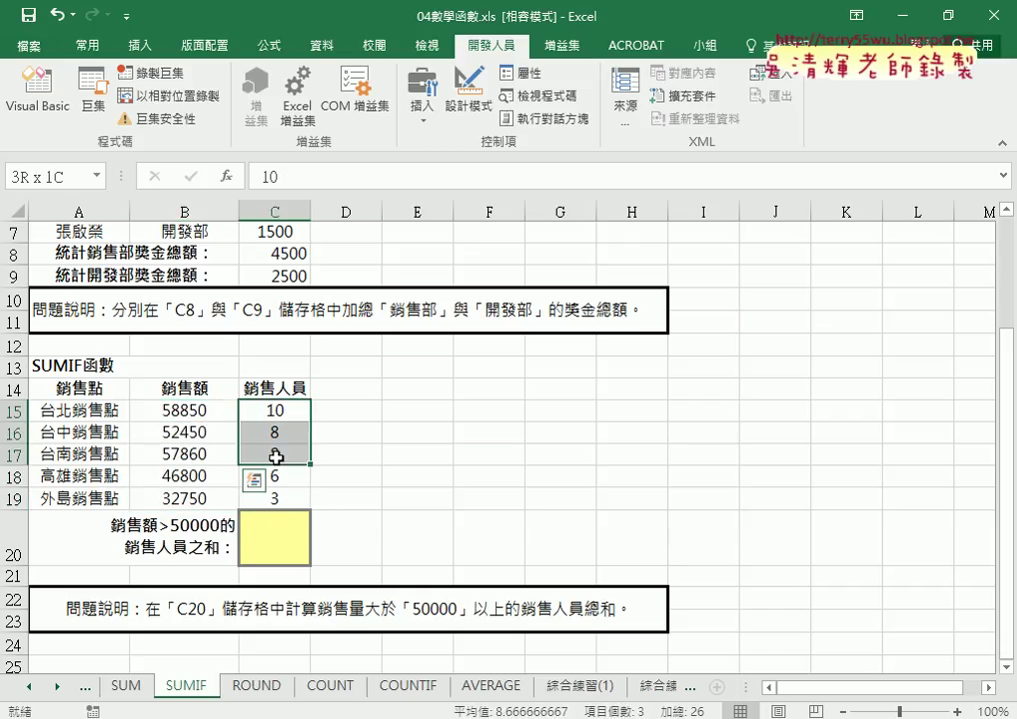
click(280, 536)
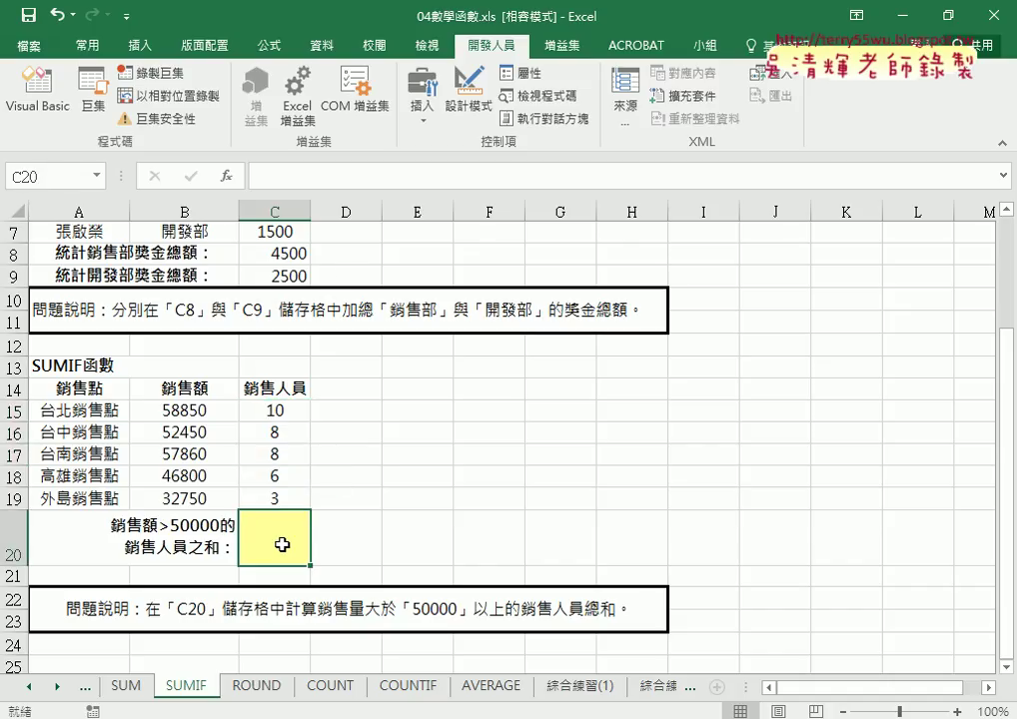
click(229, 176)
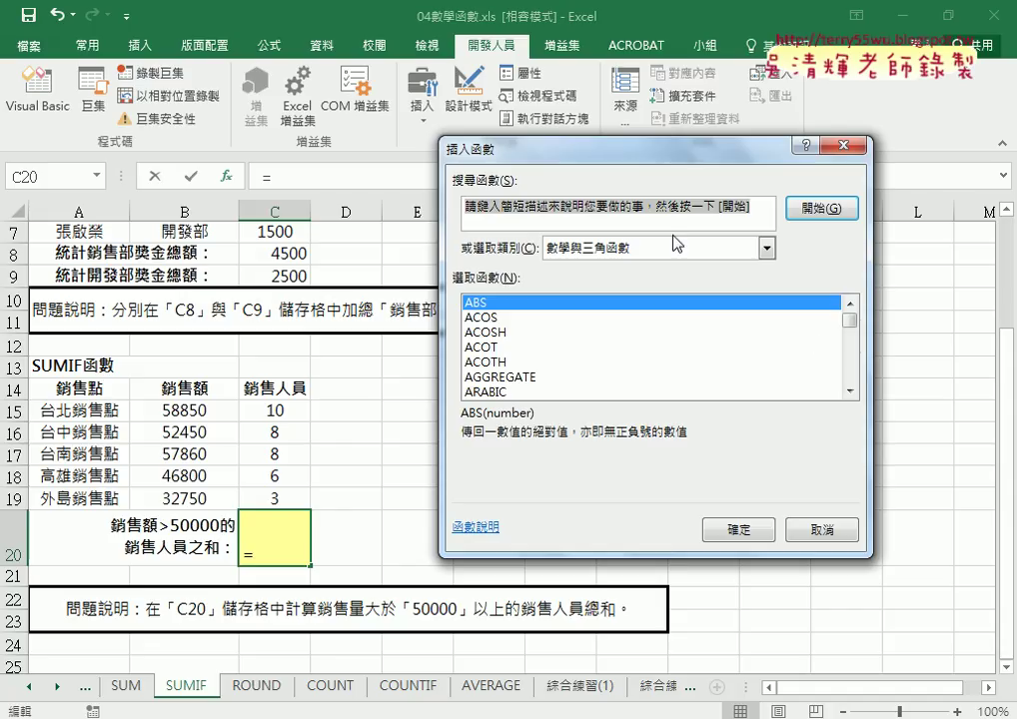
Enter =SUMIF(B15:B19,">50000",C15:C19) in C20 through Function Arguments, giving 26
click(678, 244)
click(599, 262)
double_click(516, 304)
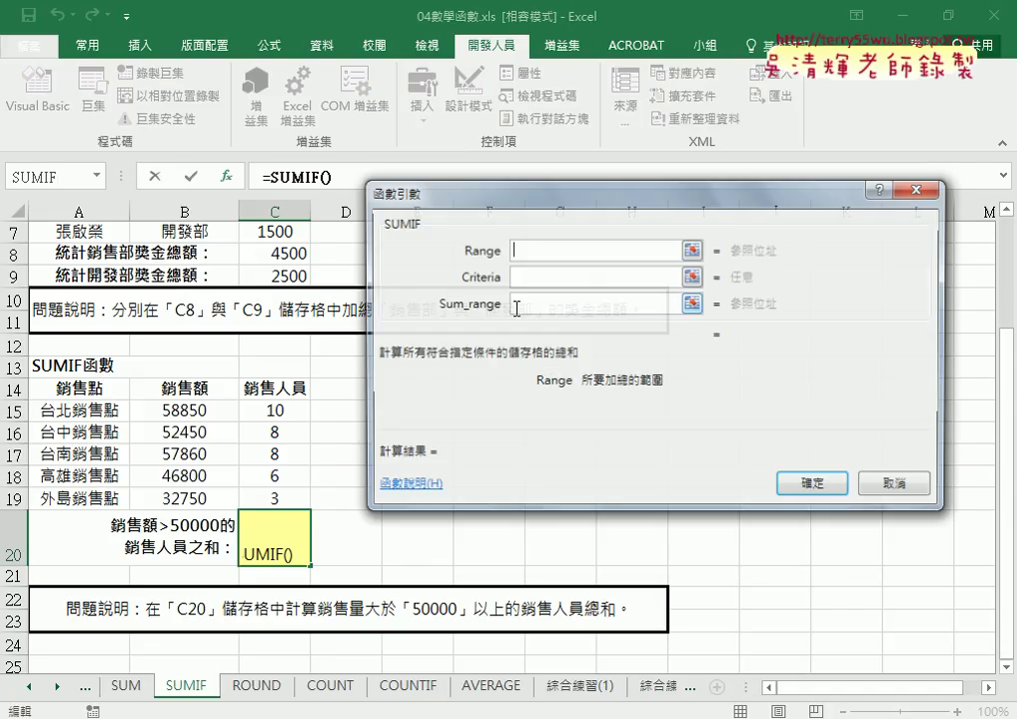
drag(195, 410, 234, 497)
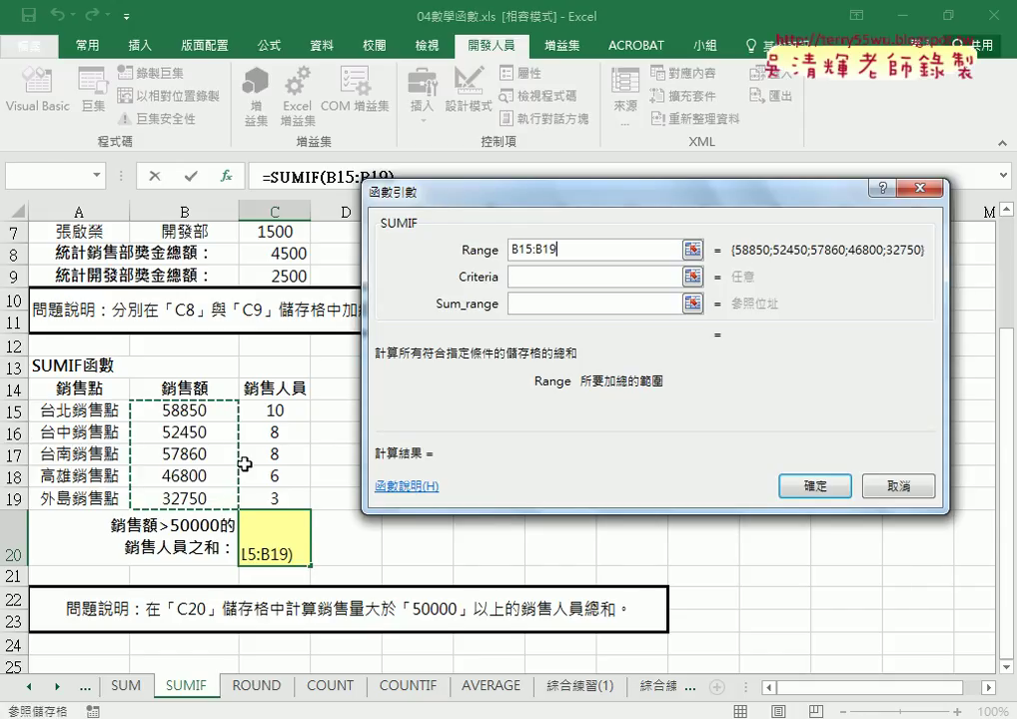
click(536, 278)
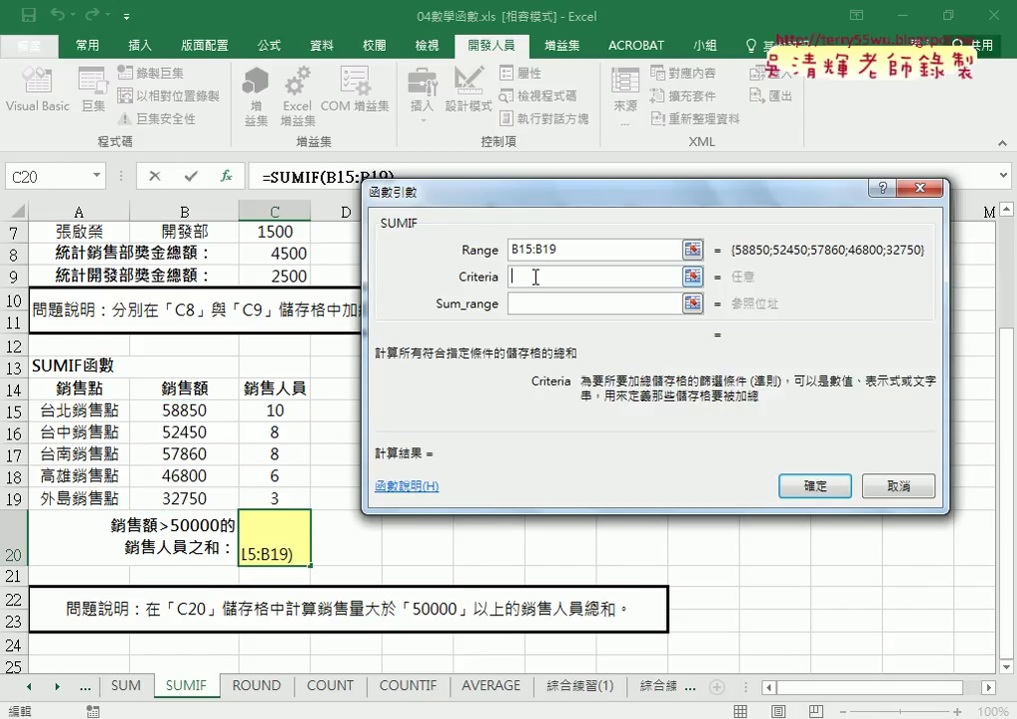
text(>)
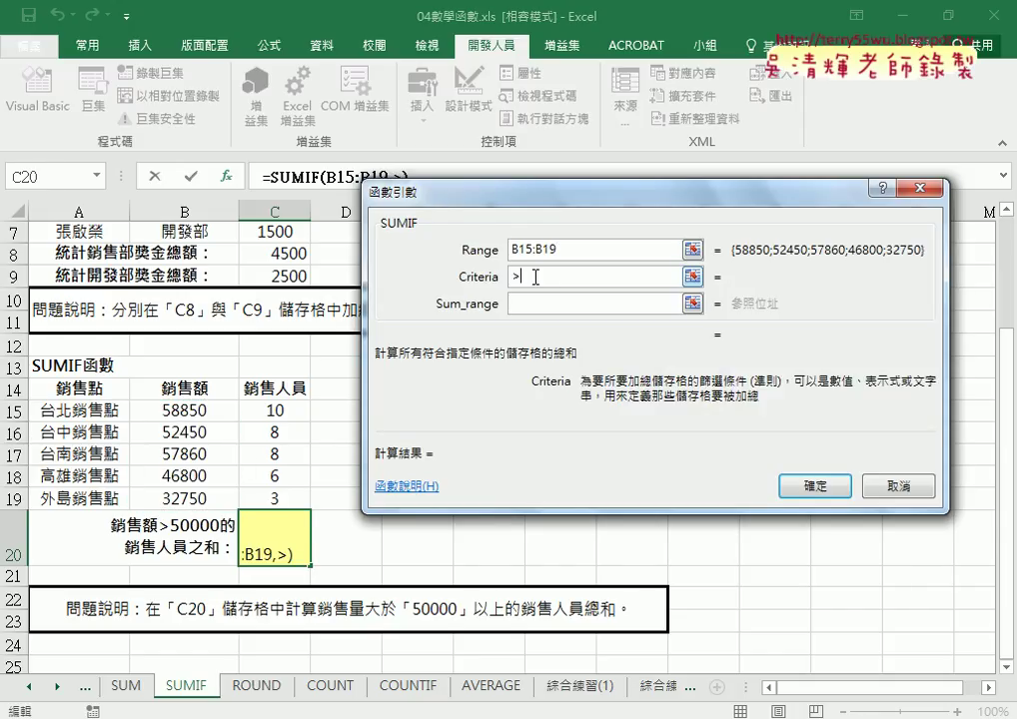
text(5)
text(0000)
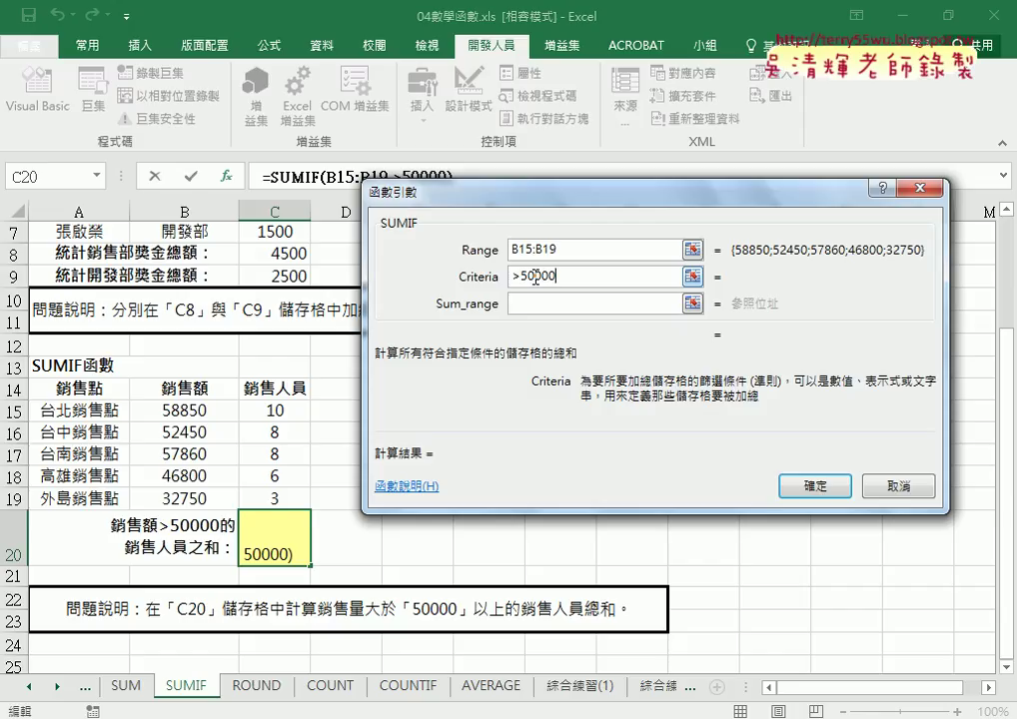
click(544, 302)
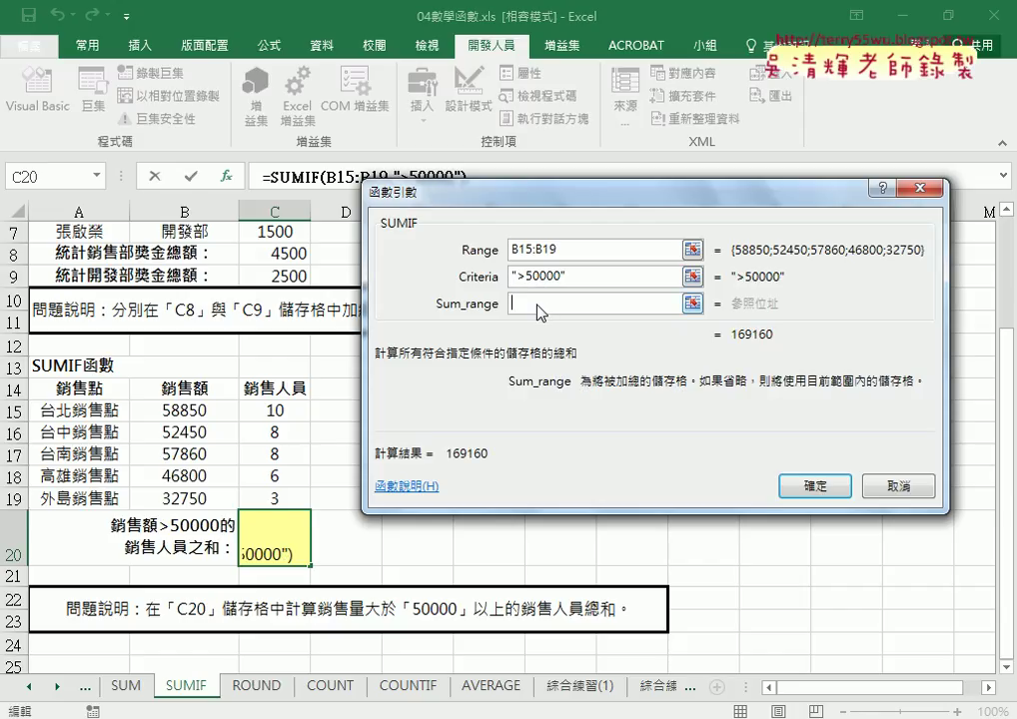
drag(275, 411, 285, 496)
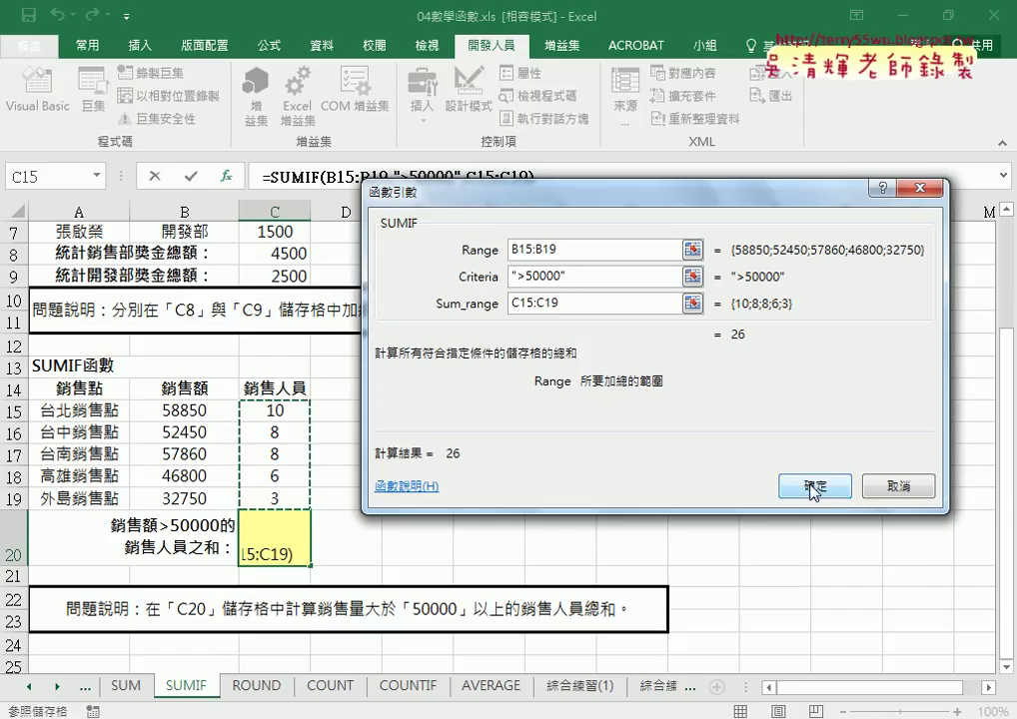
click(805, 485)
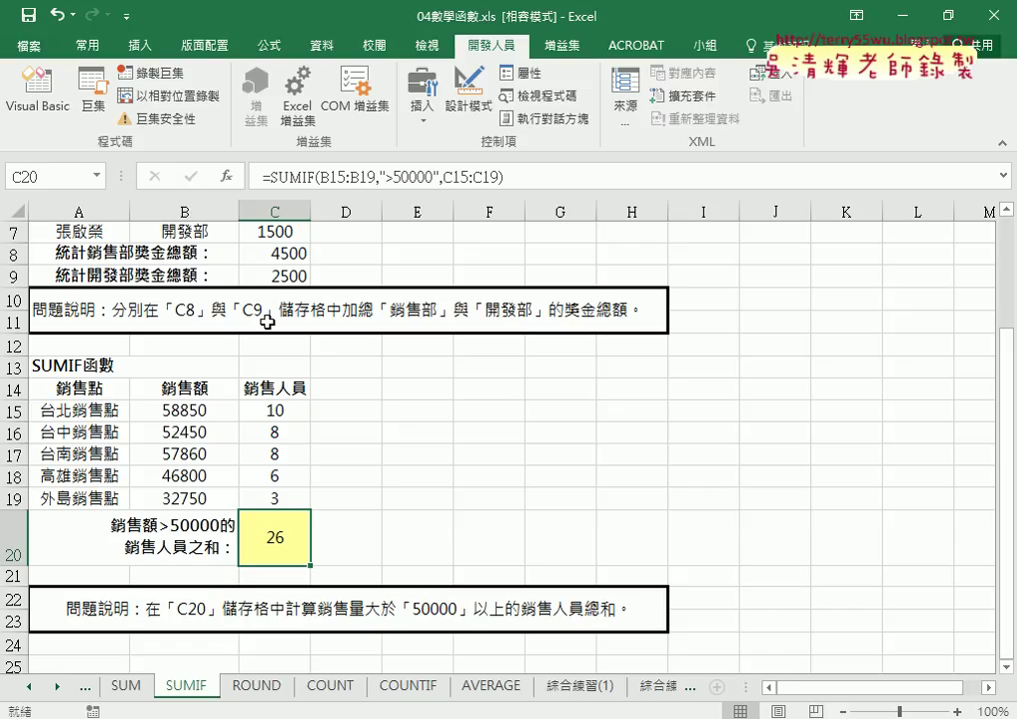
click(691, 697)
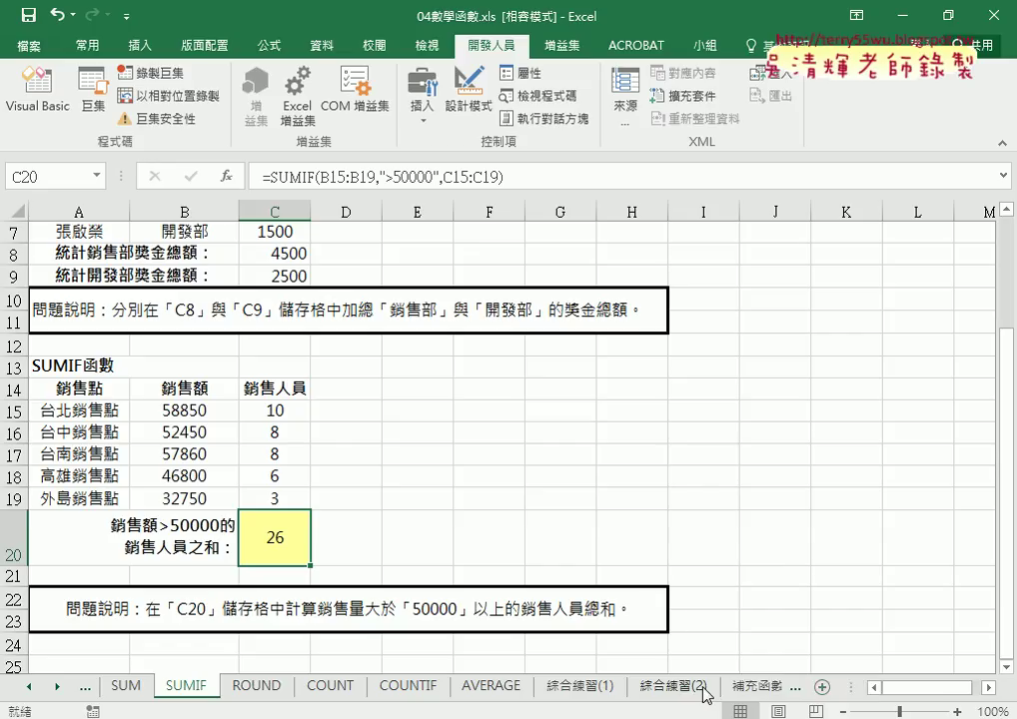
On the 綜合練習(2) sheet, move and enlarge the exercise instructions picture
click(684, 689)
drag(341, 428, 333, 407)
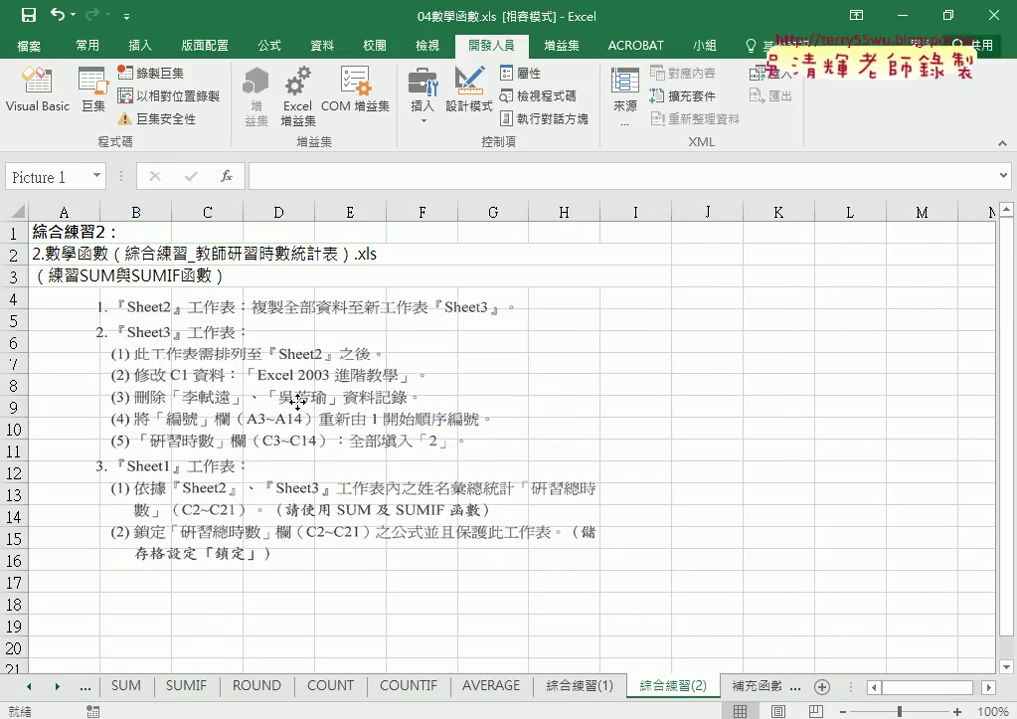
drag(648, 557, 734, 628)
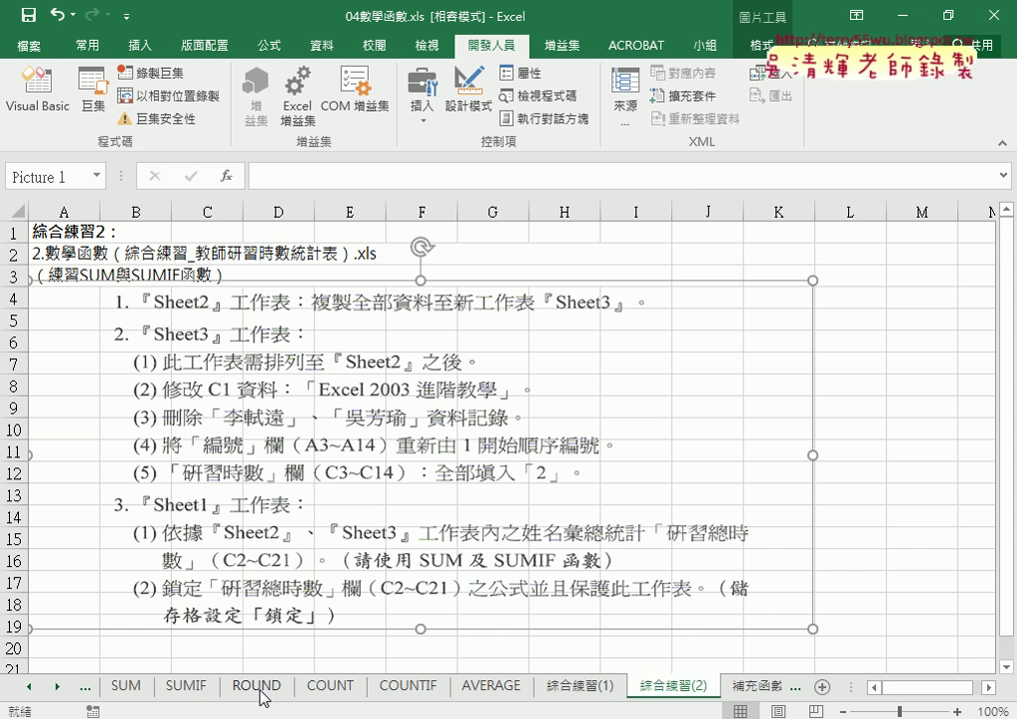
mouse_move(507, 718)
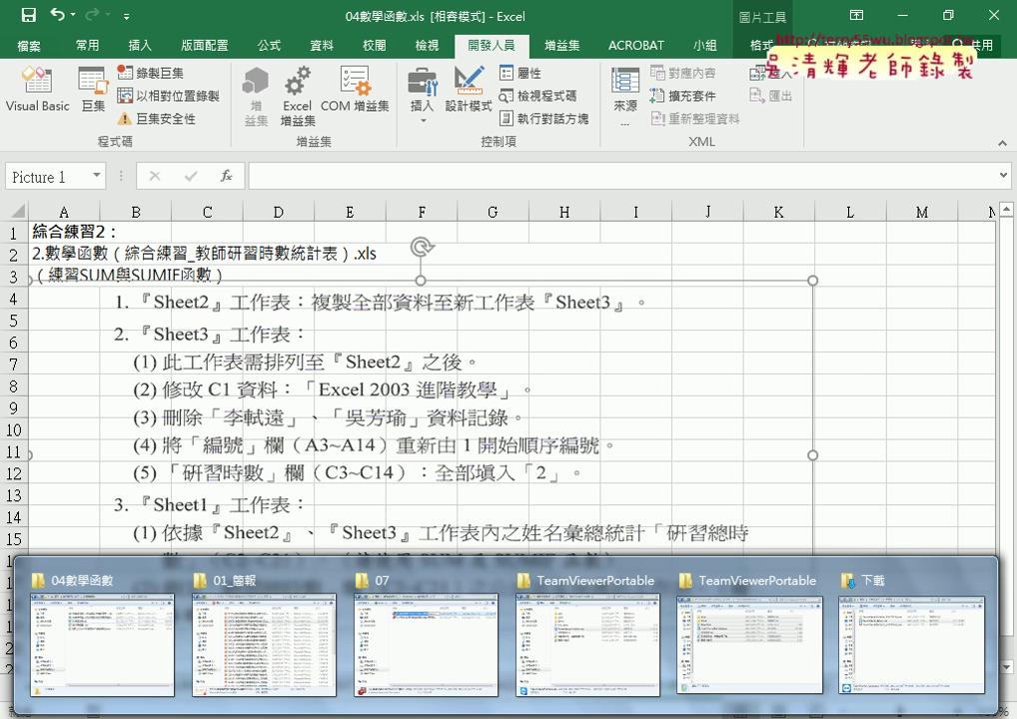
Open 04數學函數（綜合練習_教師研習時數統計表）.xls from the 04數學函數 folder
click(120, 650)
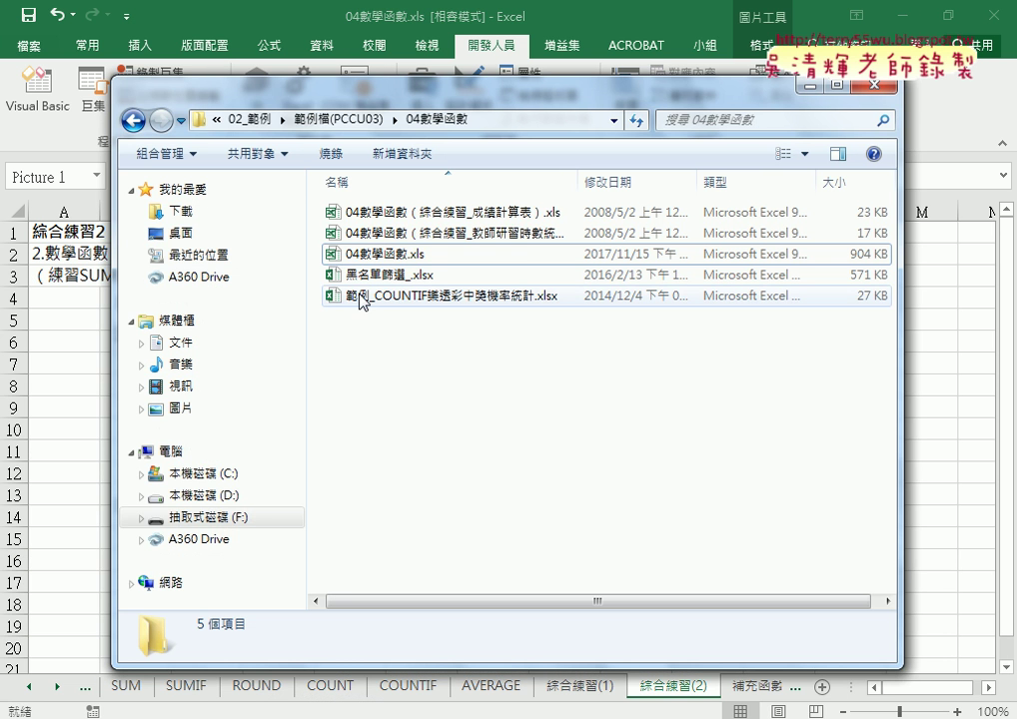
drag(578, 182, 696, 182)
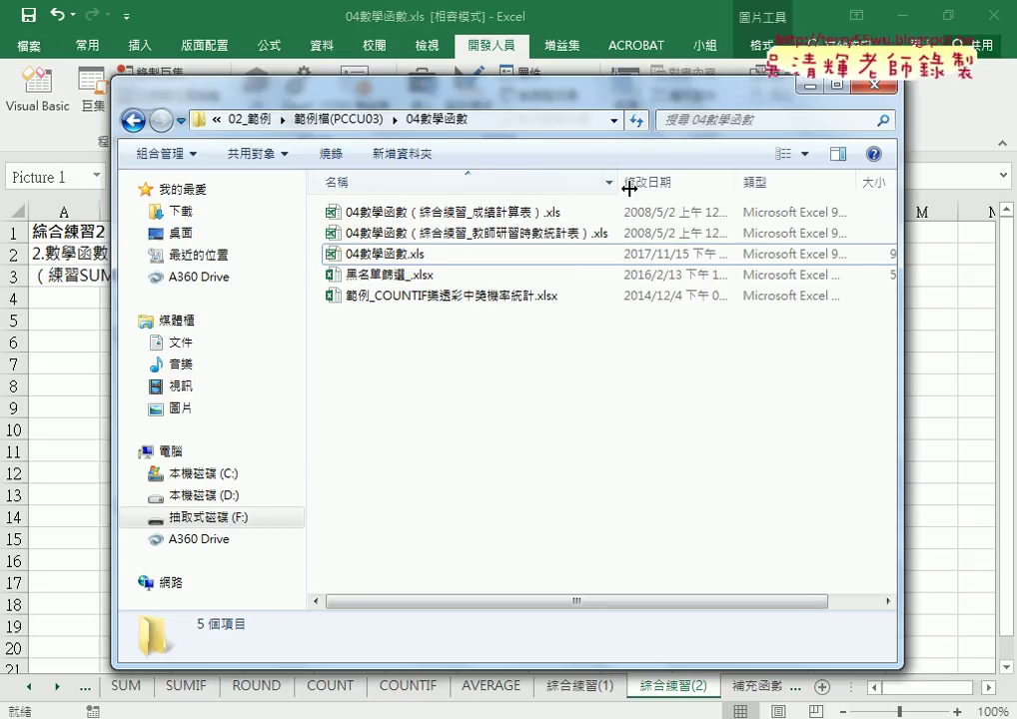
click(514, 234)
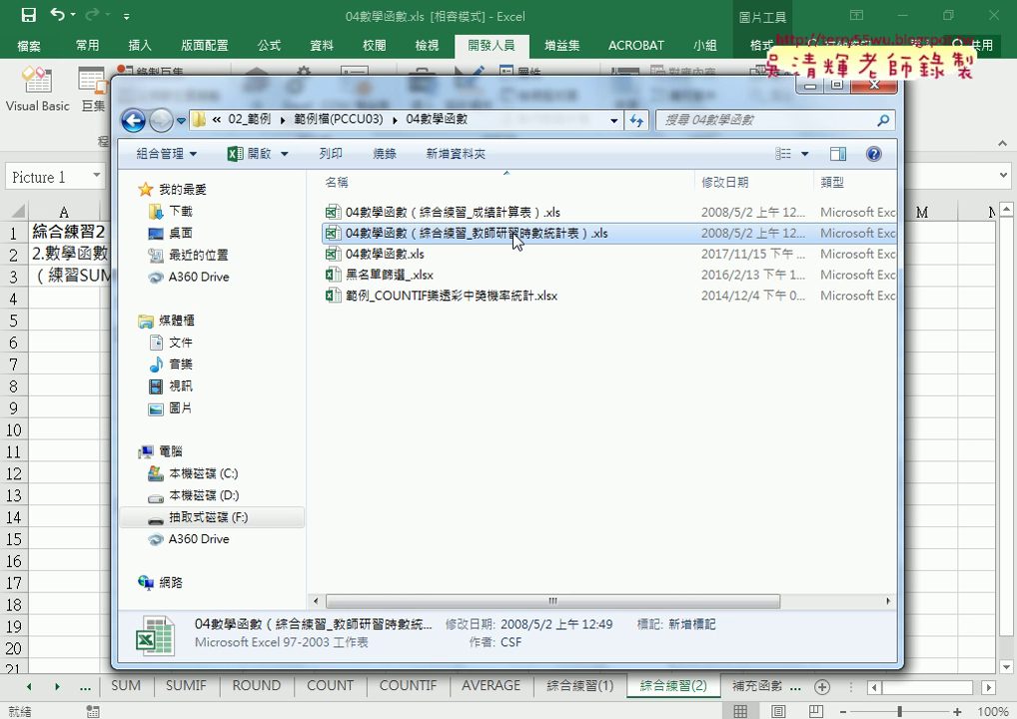
double_click(515, 235)
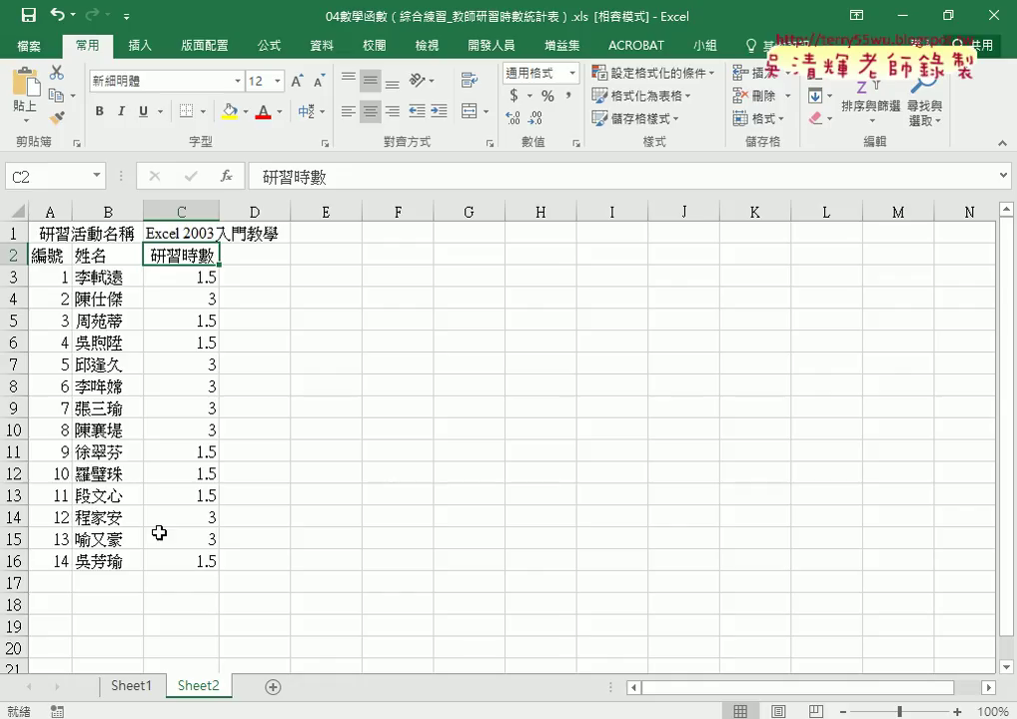
Compare the 20 entries on Sheet1 with Sheet2's 14 rows, then select Sheet1's C2
click(131, 688)
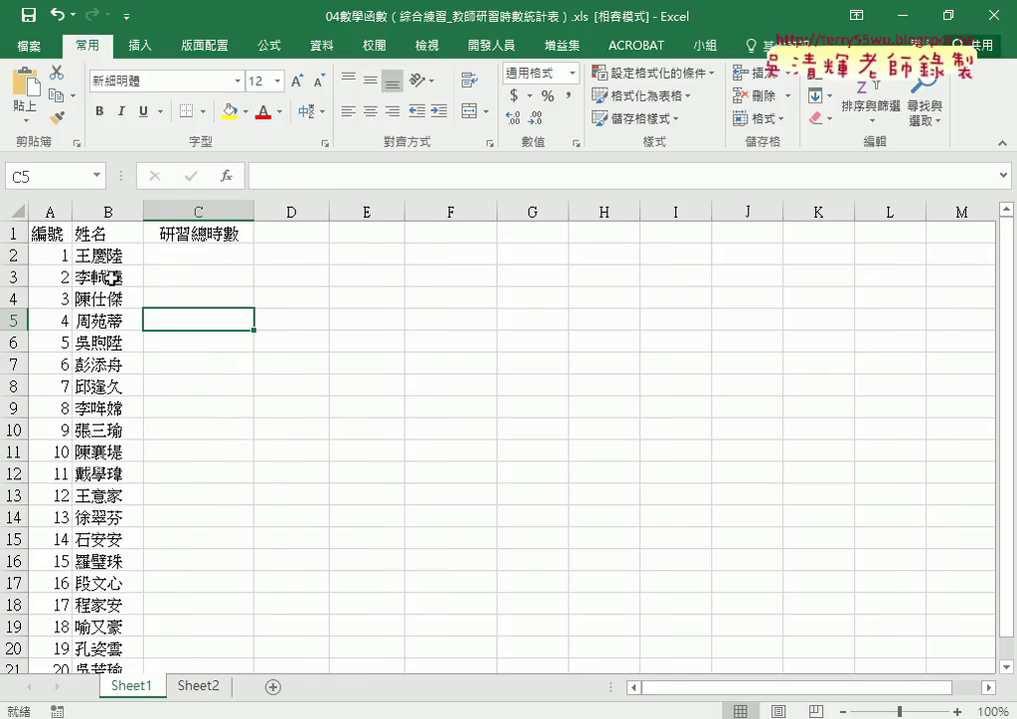
scroll(88, 340, down, 2)
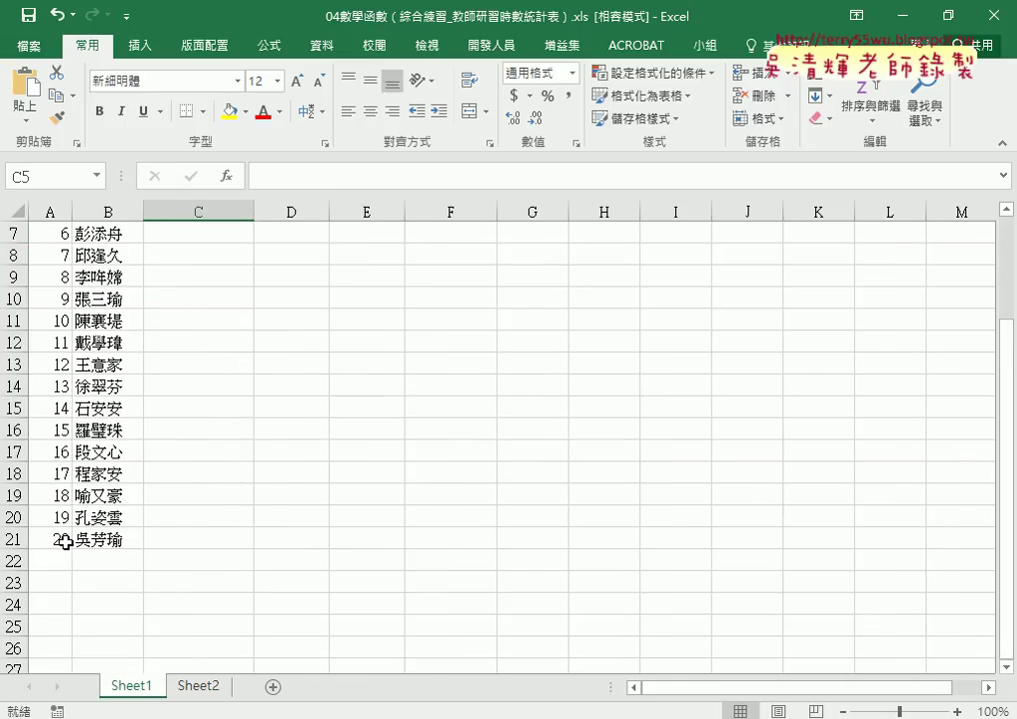
click(60, 540)
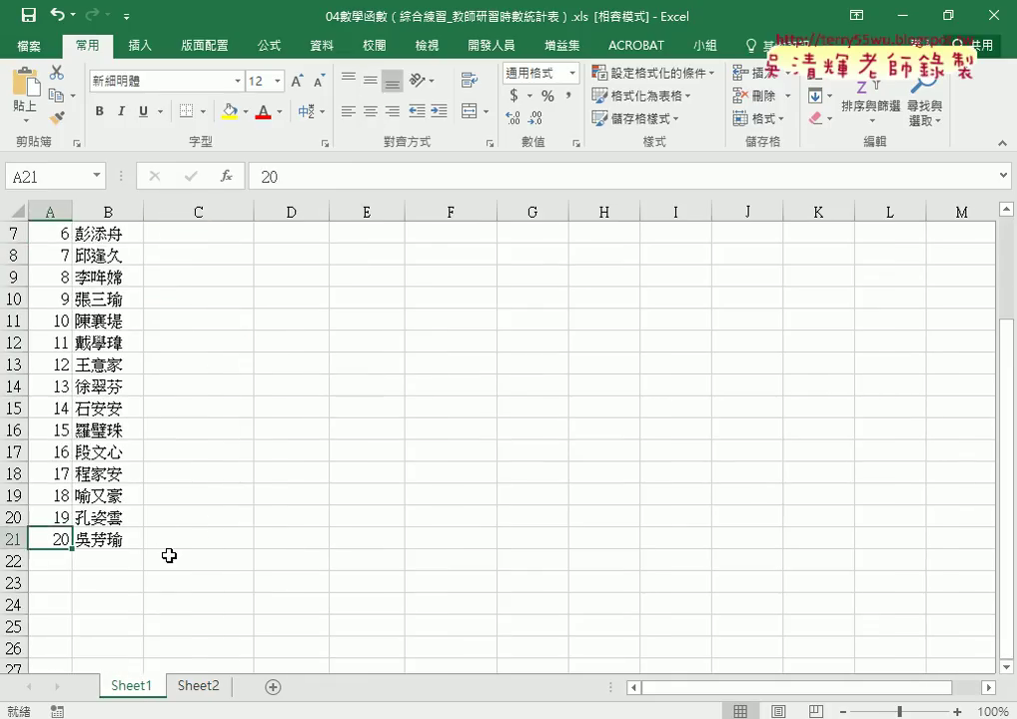
click(200, 688)
drag(70, 288, 57, 563)
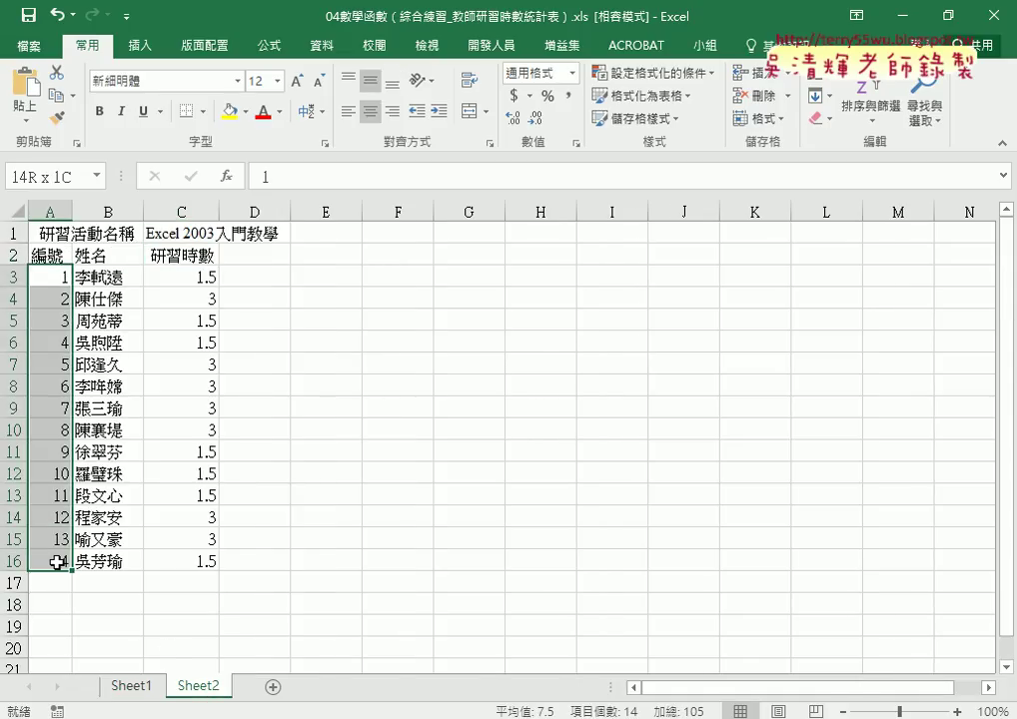
click(131, 688)
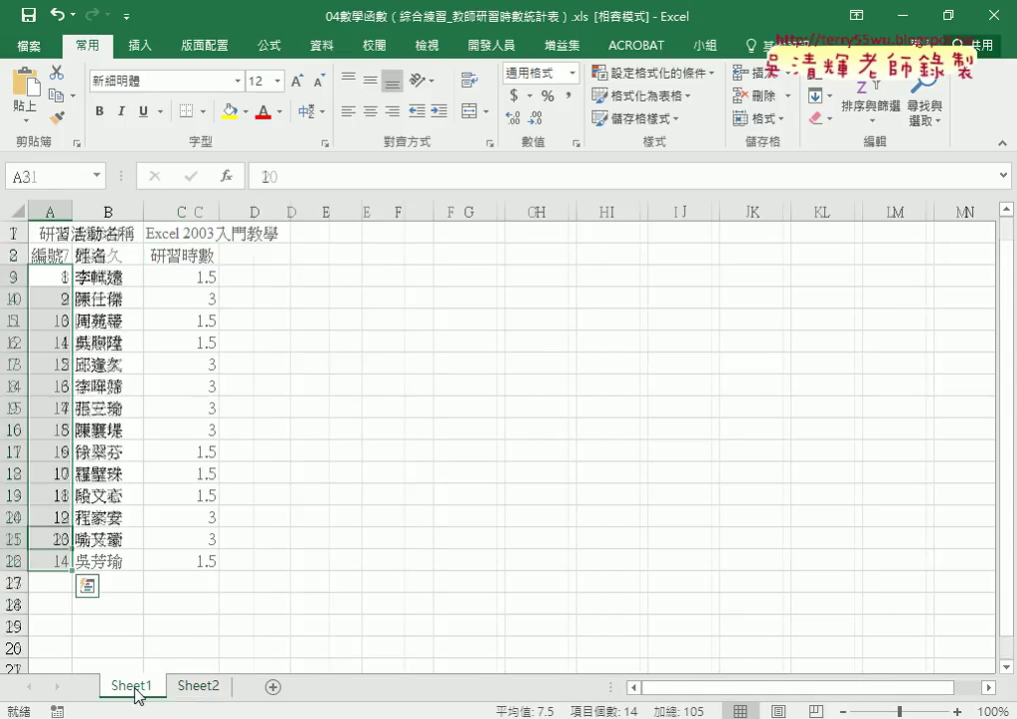
scroll(194, 411, up, 2)
click(223, 251)
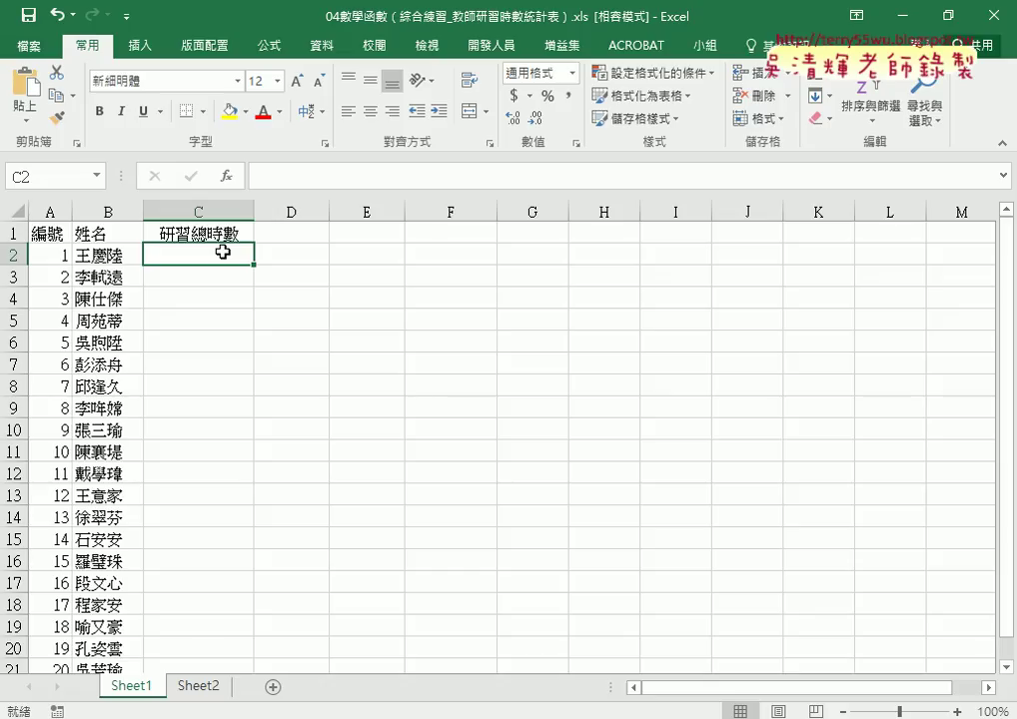
Go to Sheet2 and begin Ctrl-dragging its tab to make a copy
click(205, 684)
click(203, 233)
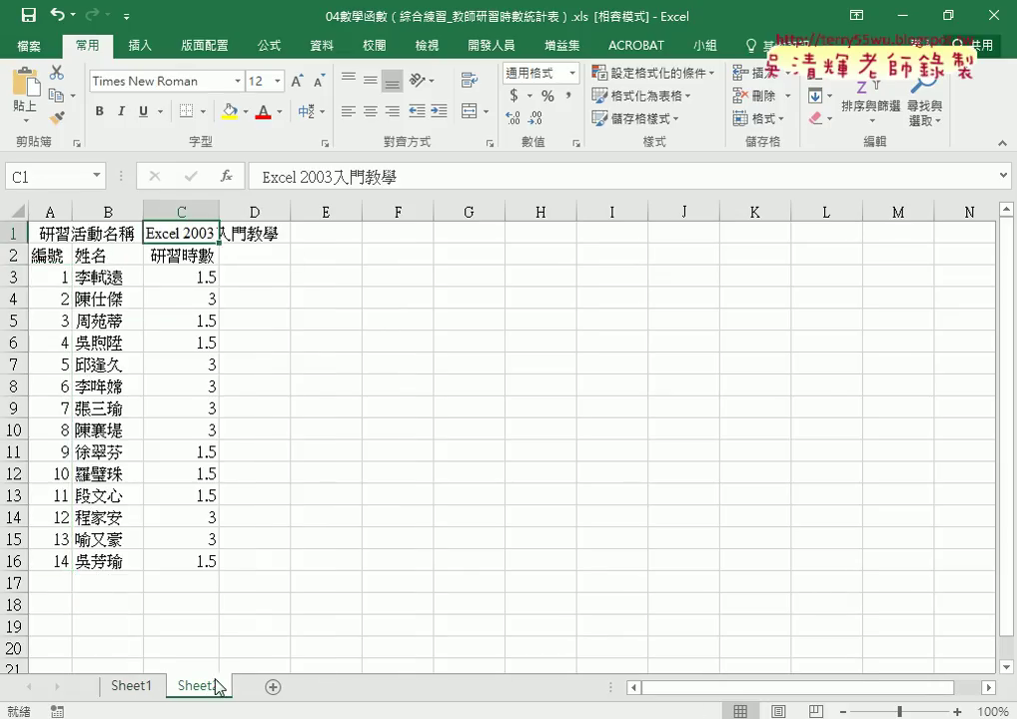
drag(217, 686, 258, 676)
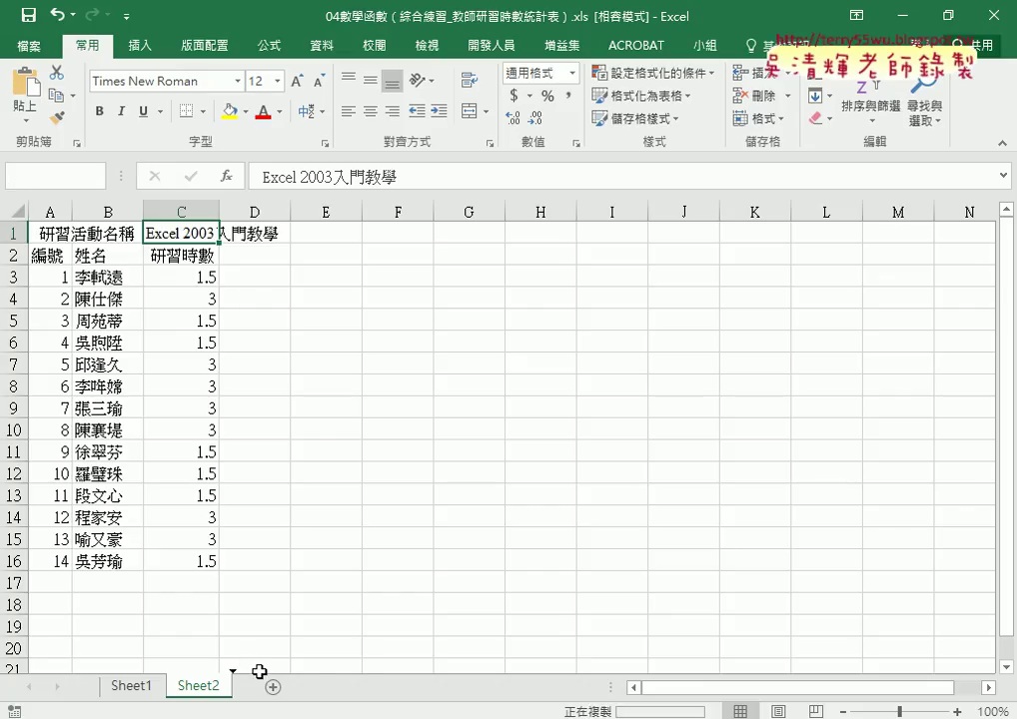
Drop the copy of Sheet2 after it and rename the new sheet Sheet3
drag(259, 676, 262, 675)
double_click(282, 687)
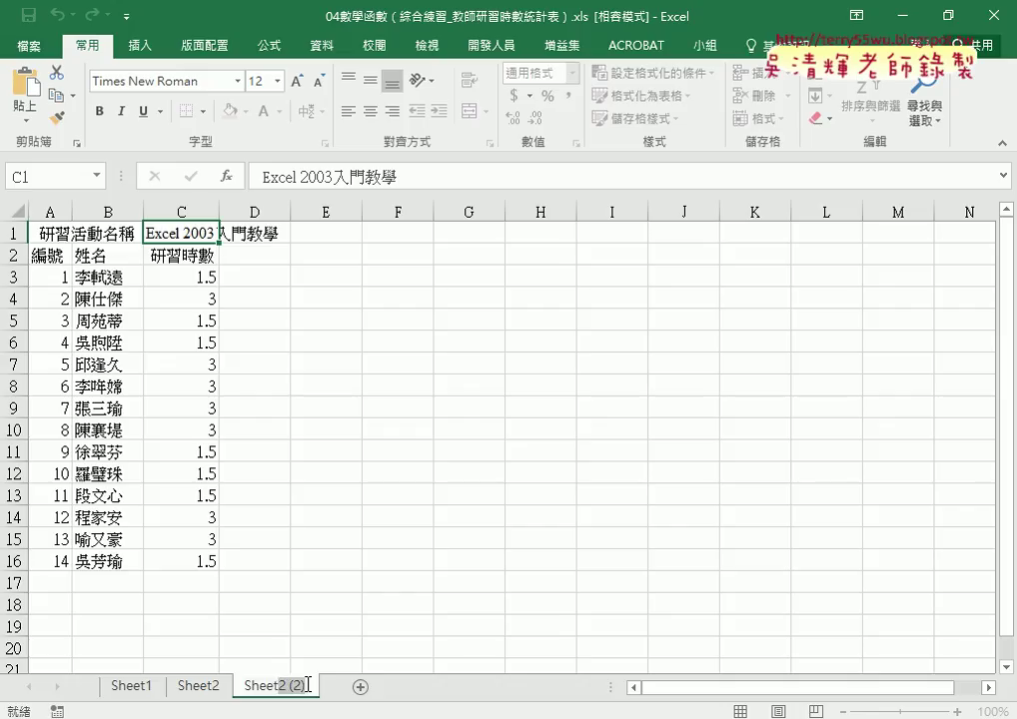
text(Sheet3)
key(Return)
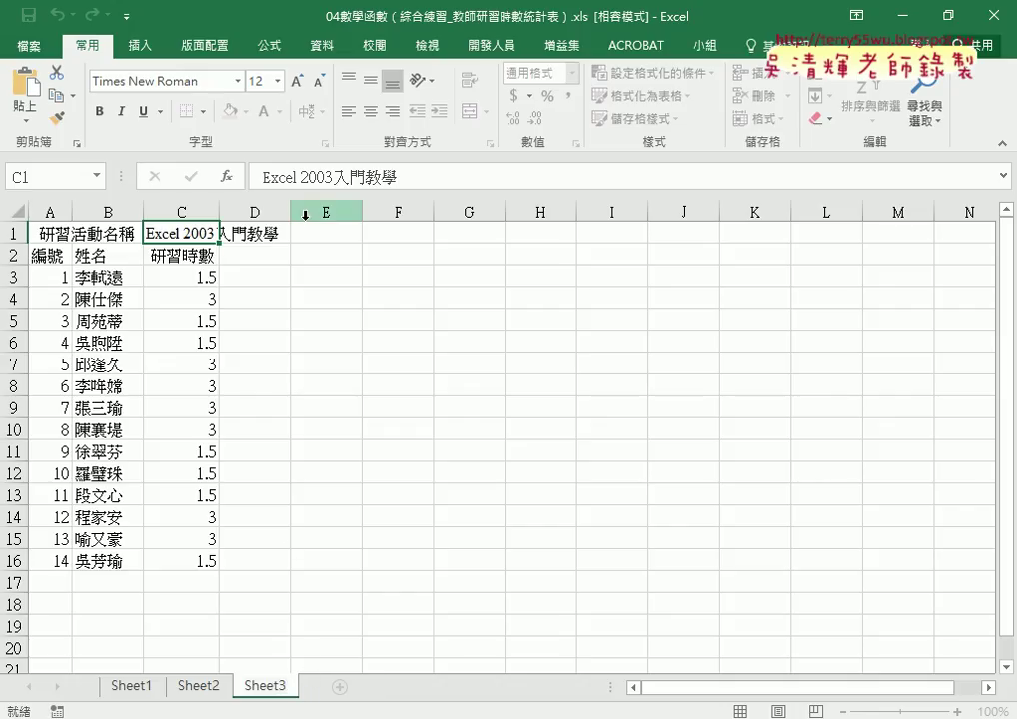
Change the C1 course title from Excel 2003入門教學 to Excel 2003進階教學
click(300, 176)
drag(334, 176, 364, 174)
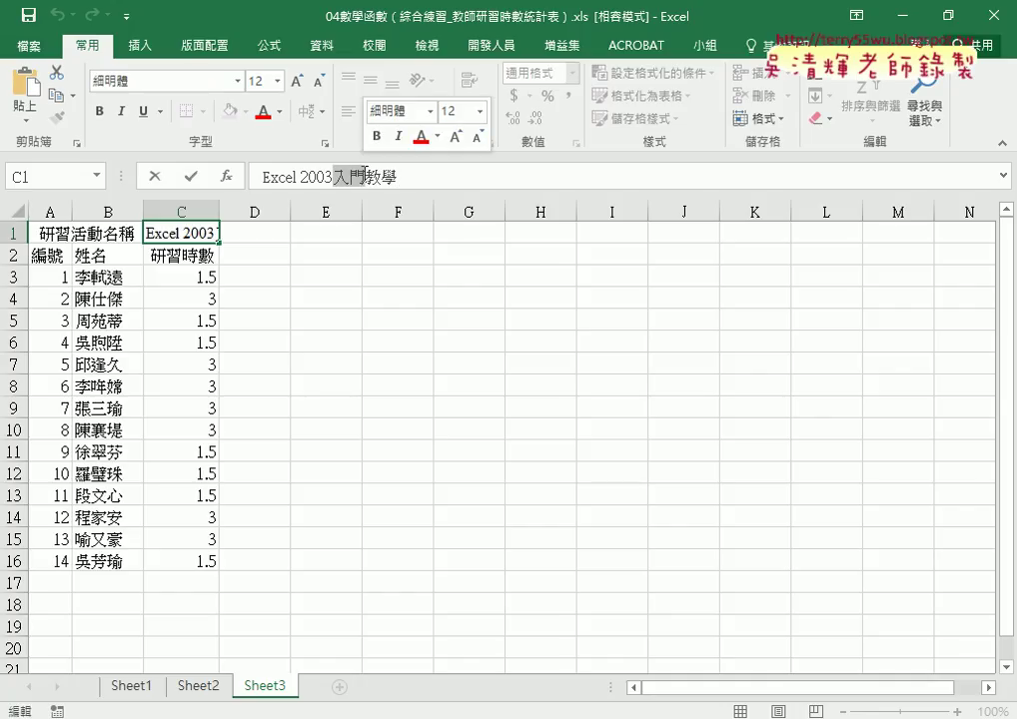
text(ㄐㄧㄣ)
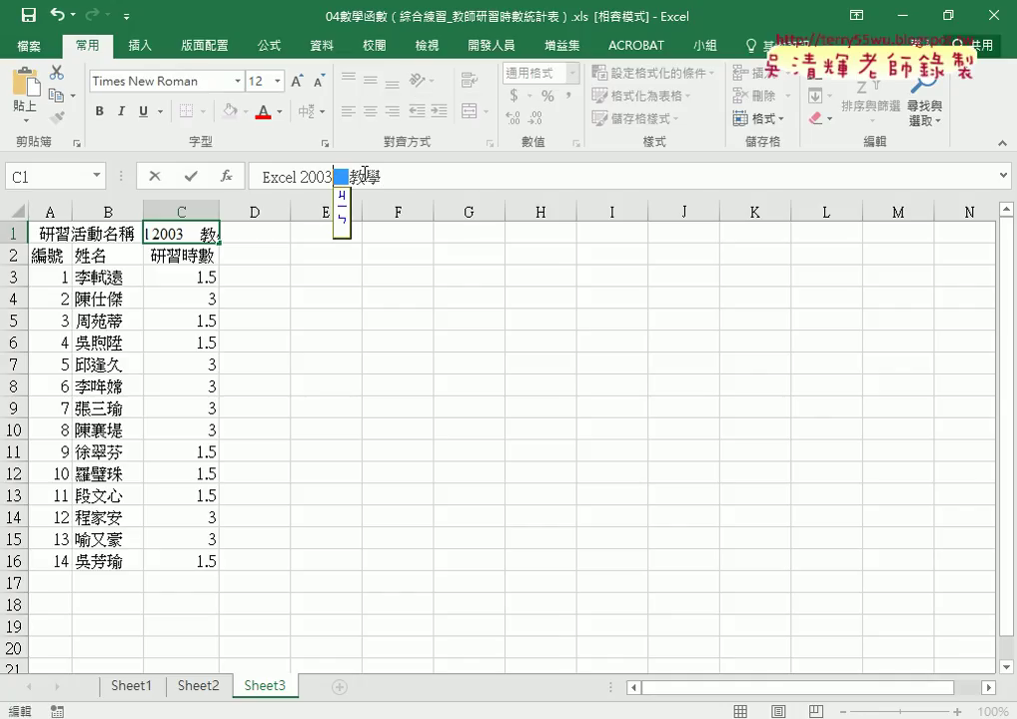
text(ˋㄐㄧㄝ)
key(space)
key(Return)
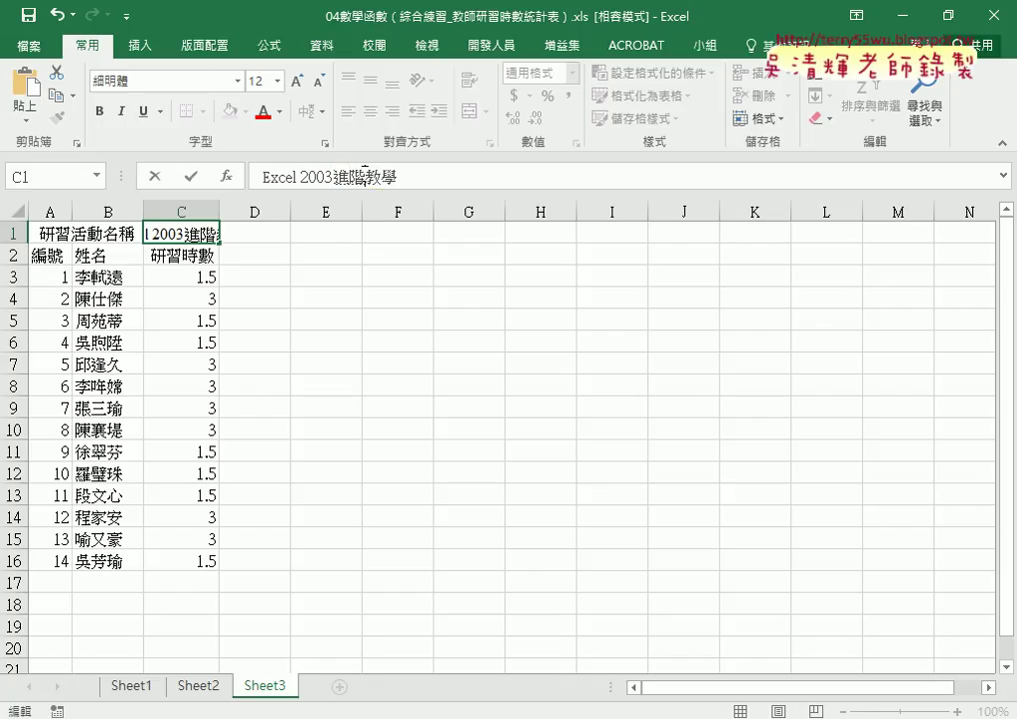
key(Return)
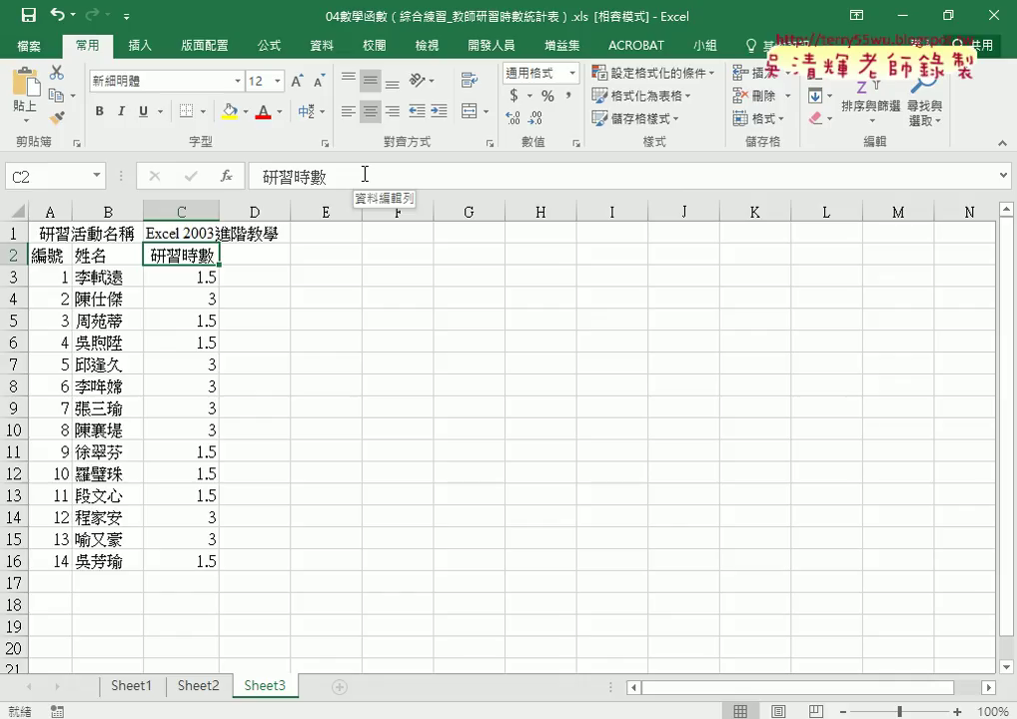
Delete rows 3 and 16 on Sheet3, removing the first and last participants
click(216, 689)
click(293, 687)
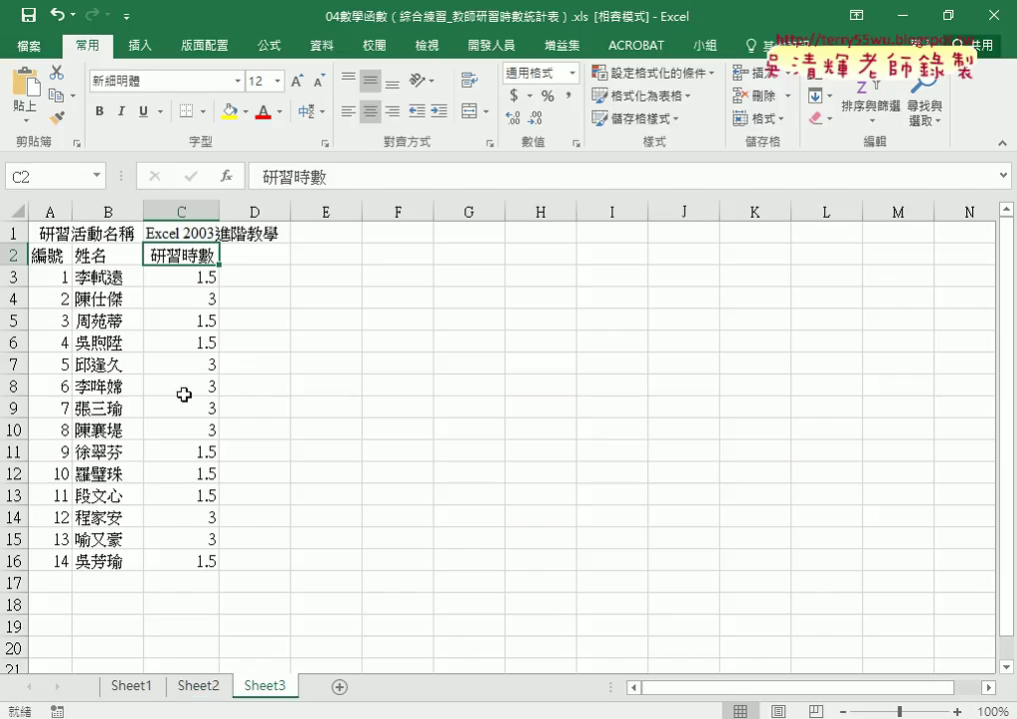
click(17, 277)
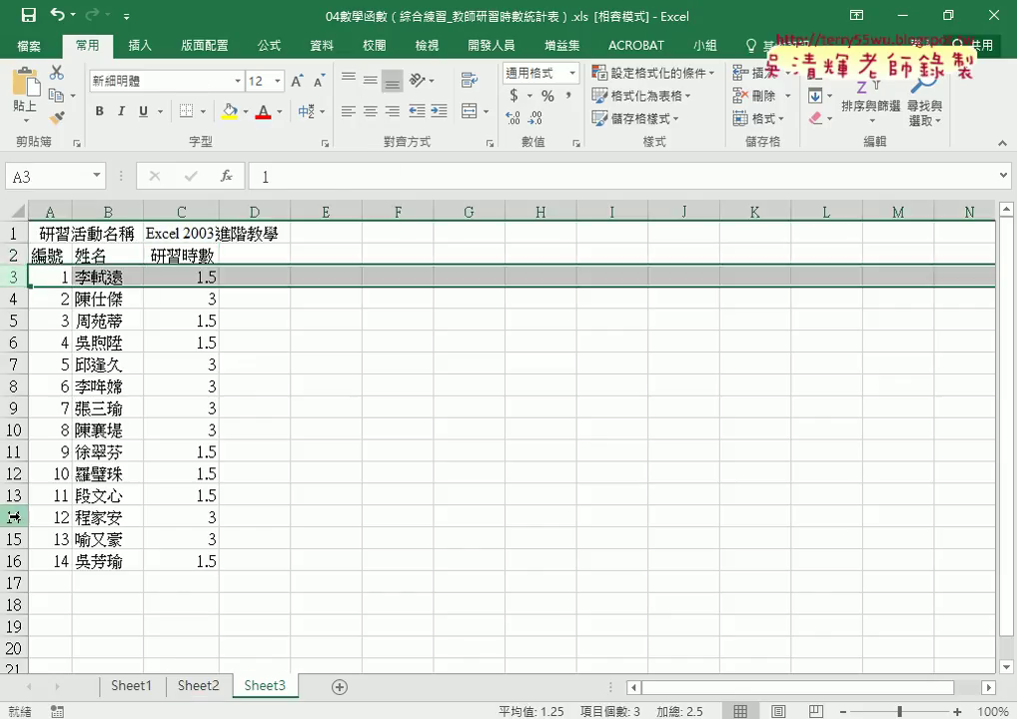
ctrl+click(14, 562)
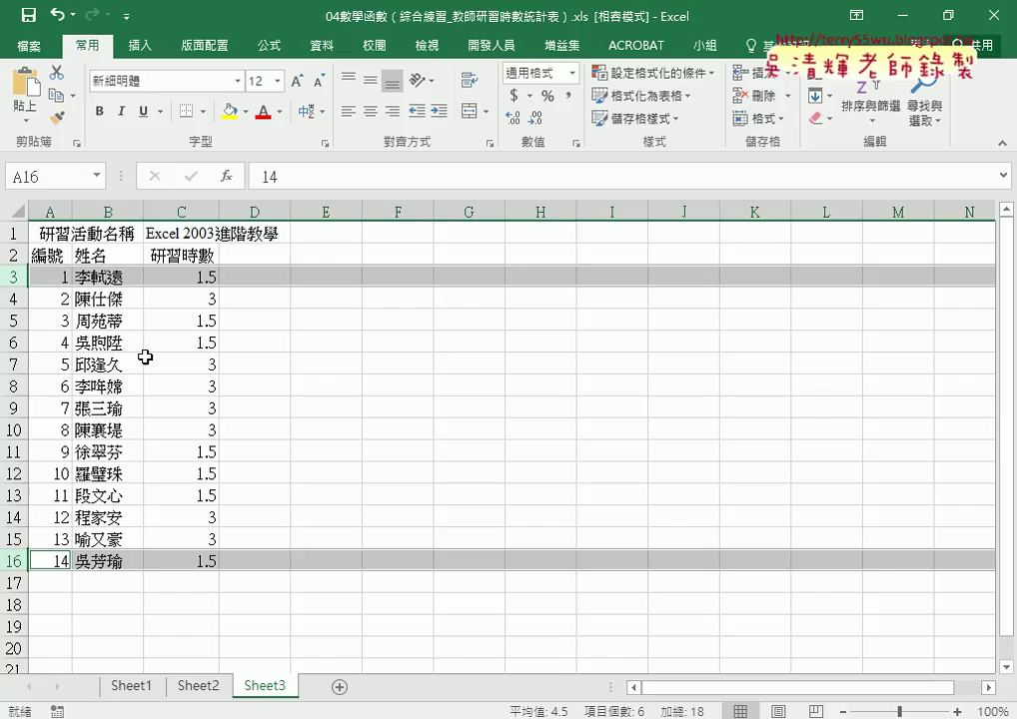
right_click(142, 280)
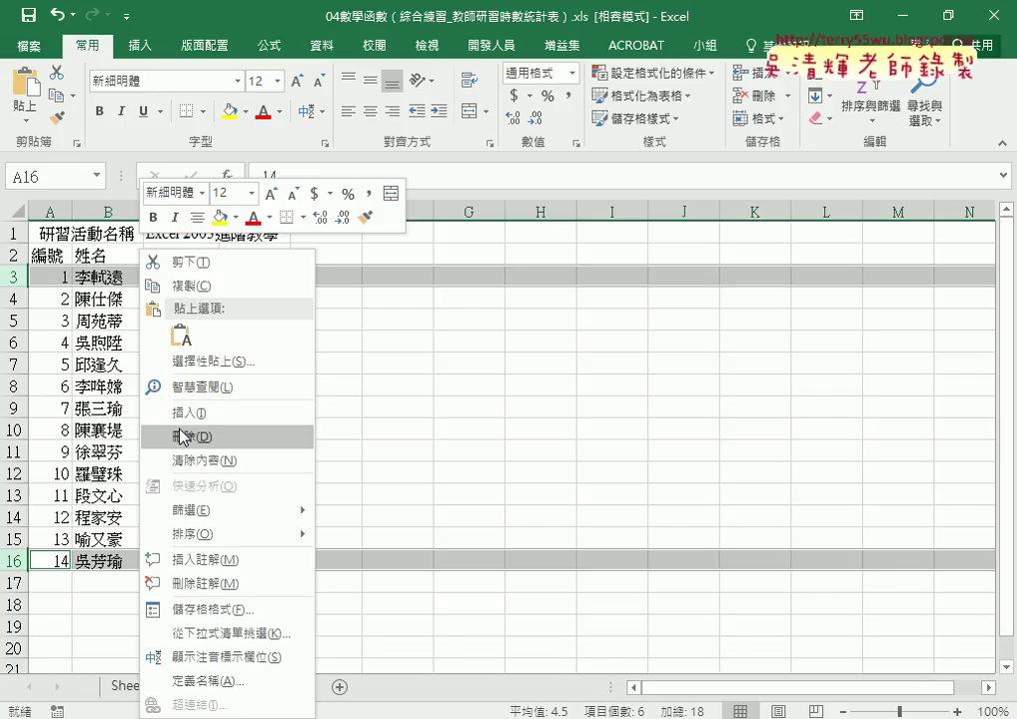
click(144, 437)
Renumber the 編號 column in A3:A14 as a series from 1 to 12
drag(65, 285, 68, 515)
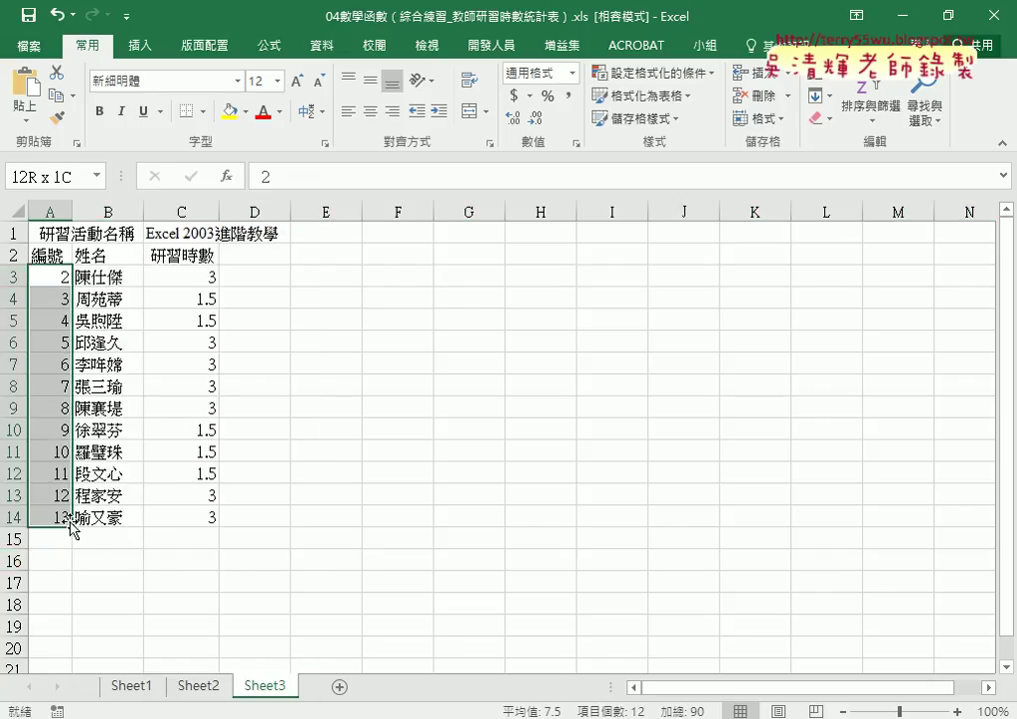
key(Delete)
click(33, 277)
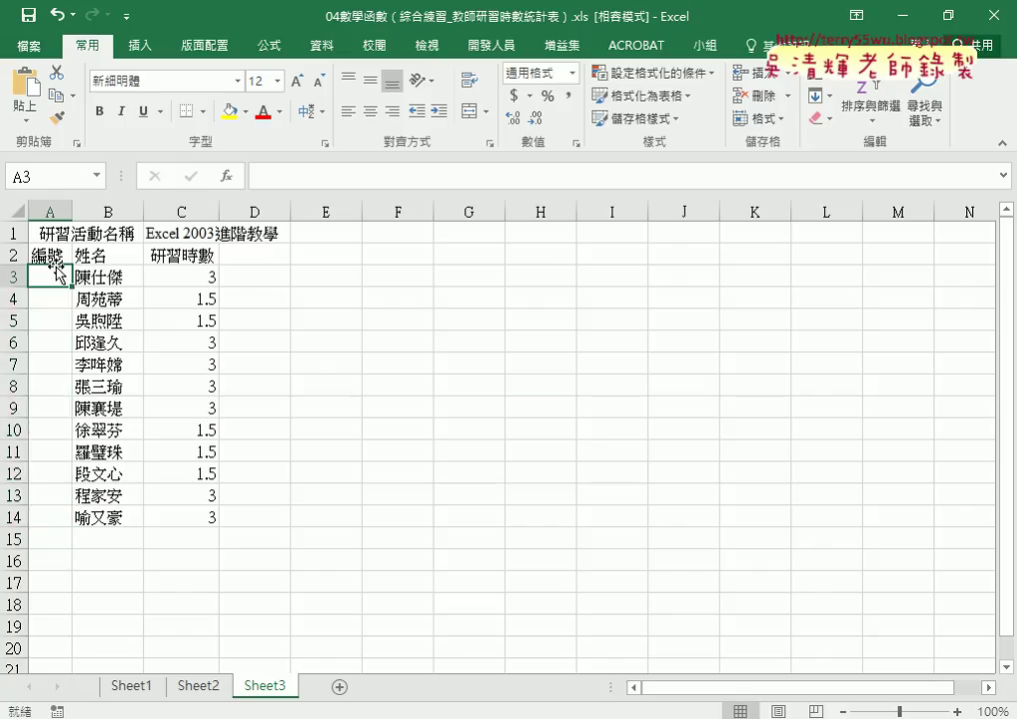
text(1)
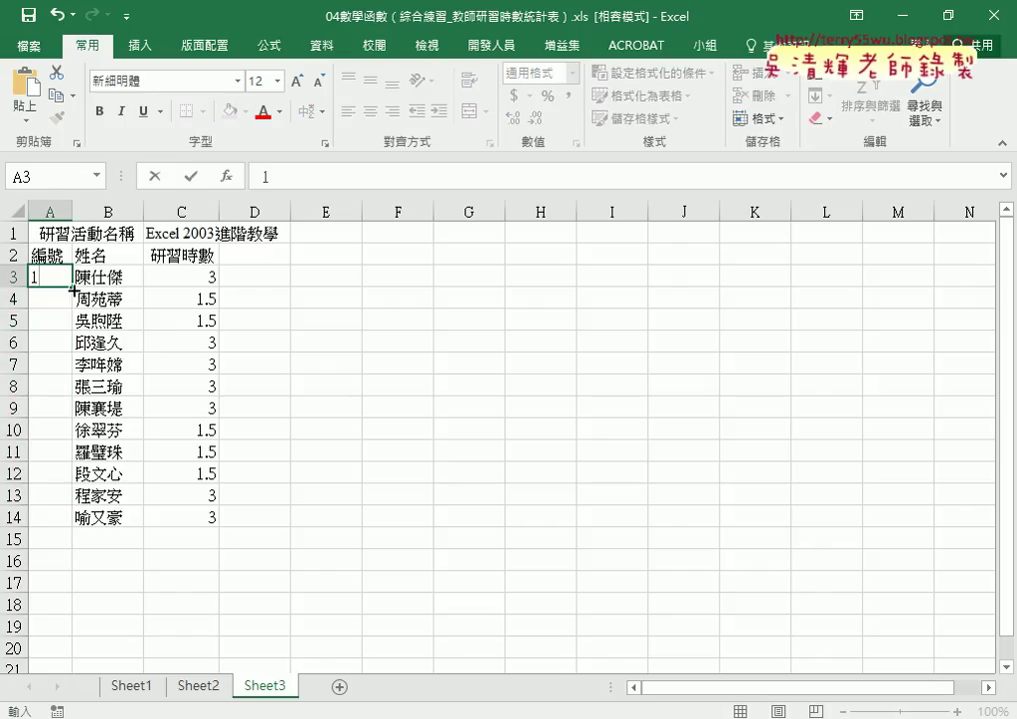
drag(71, 287, 73, 524)
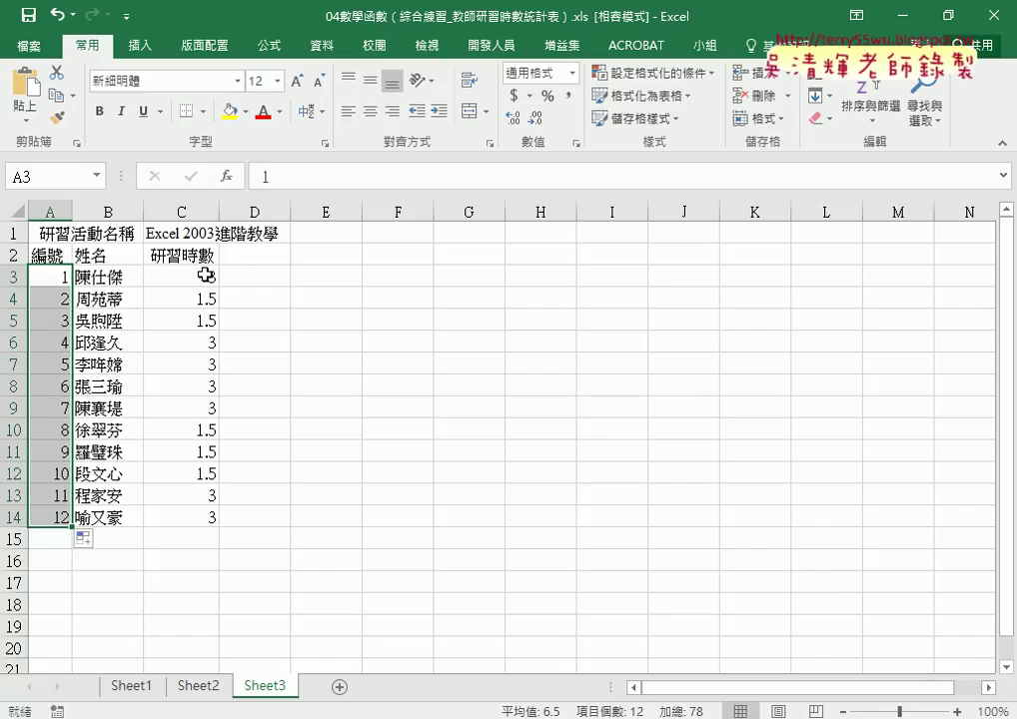
Clear the old 研習時數 values in C3:C14
drag(205, 275, 206, 517)
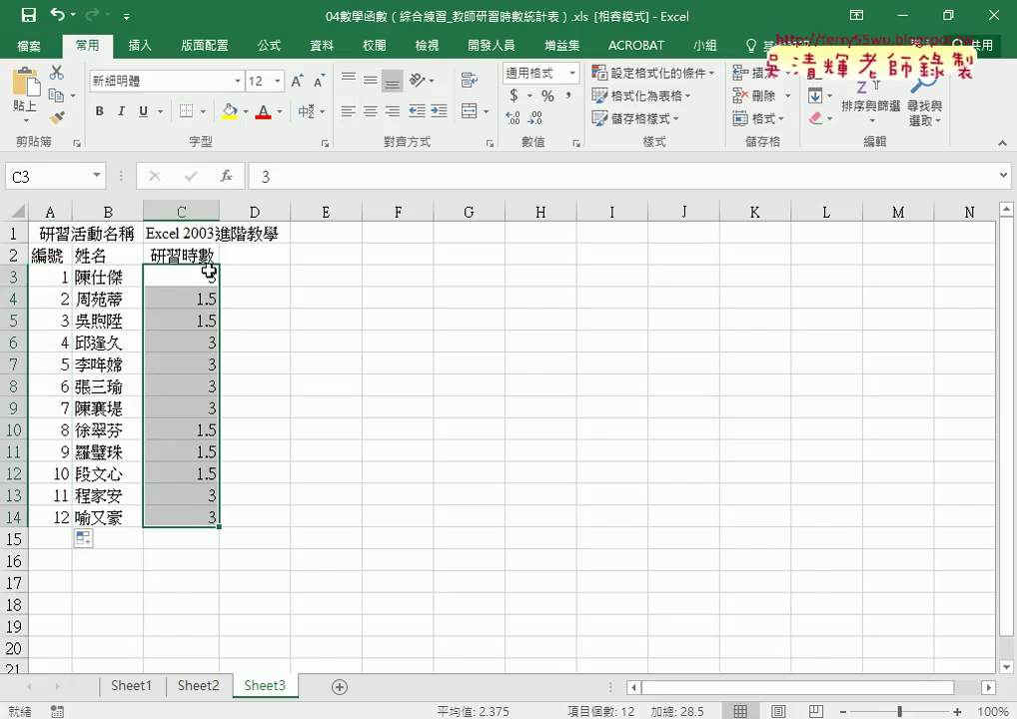
drag(208, 271, 214, 520)
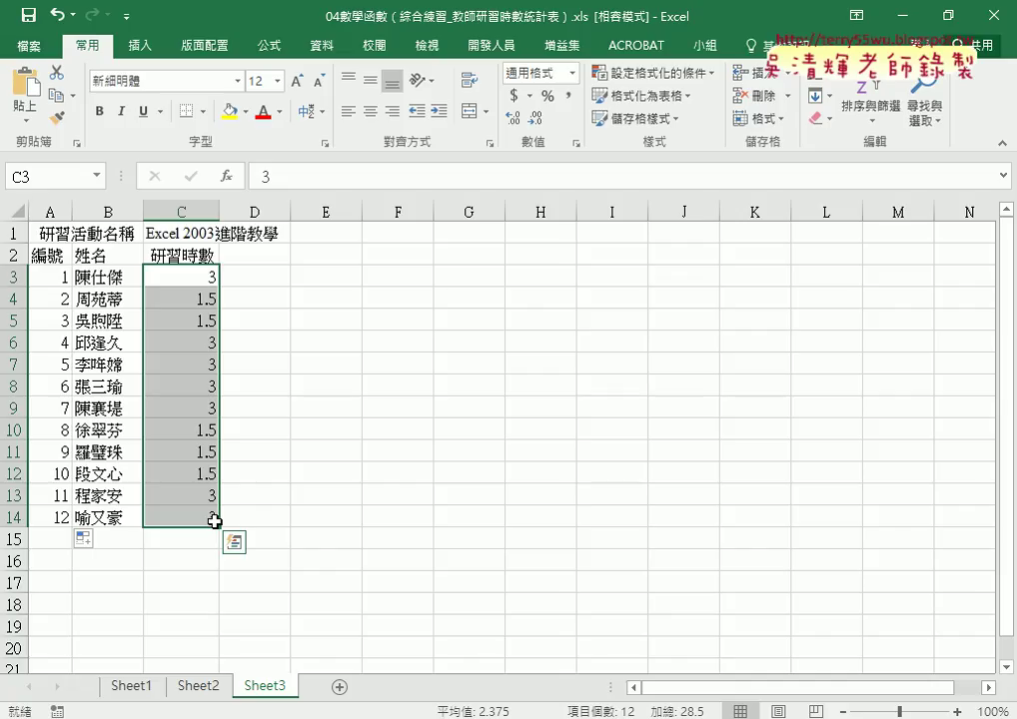
key(Delete)
Enter 2 in C3, fill it down to C14 on Sheet3, then go to Sheet2
click(192, 278)
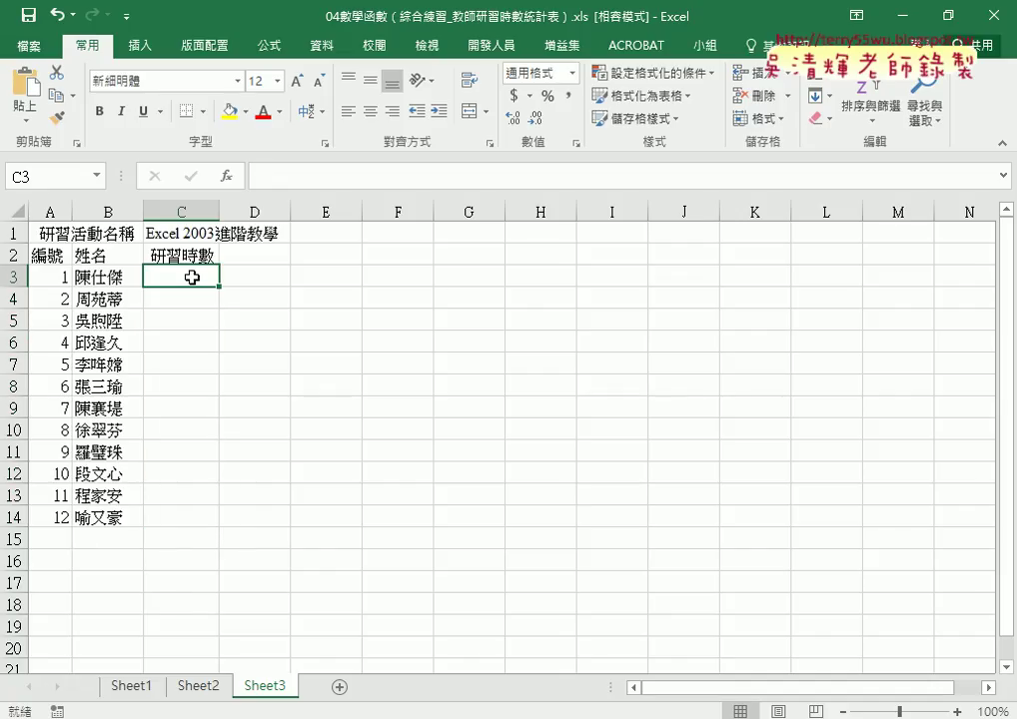
text(2)
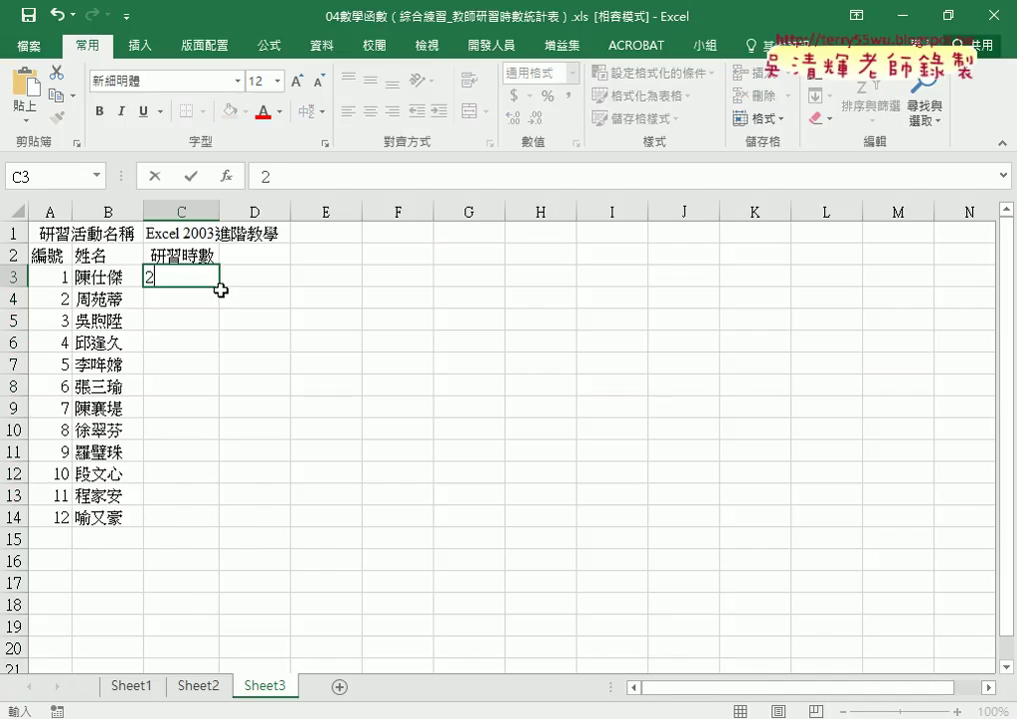
key(ctrl+Return)
drag(222, 304, 228, 518)
click(326, 502)
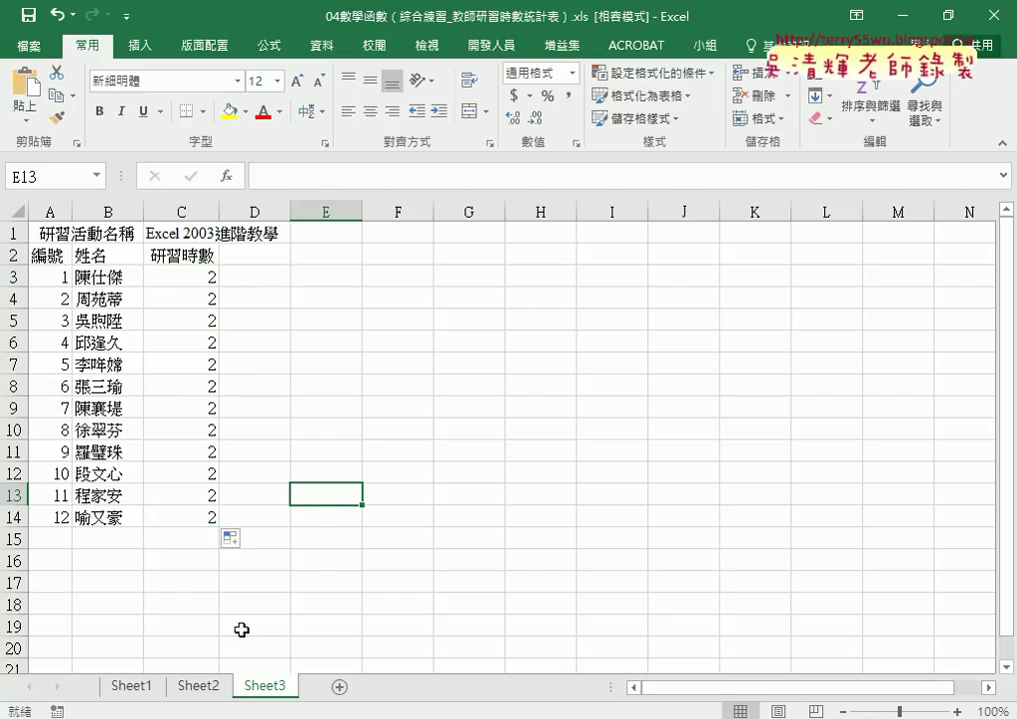
click(200, 687)
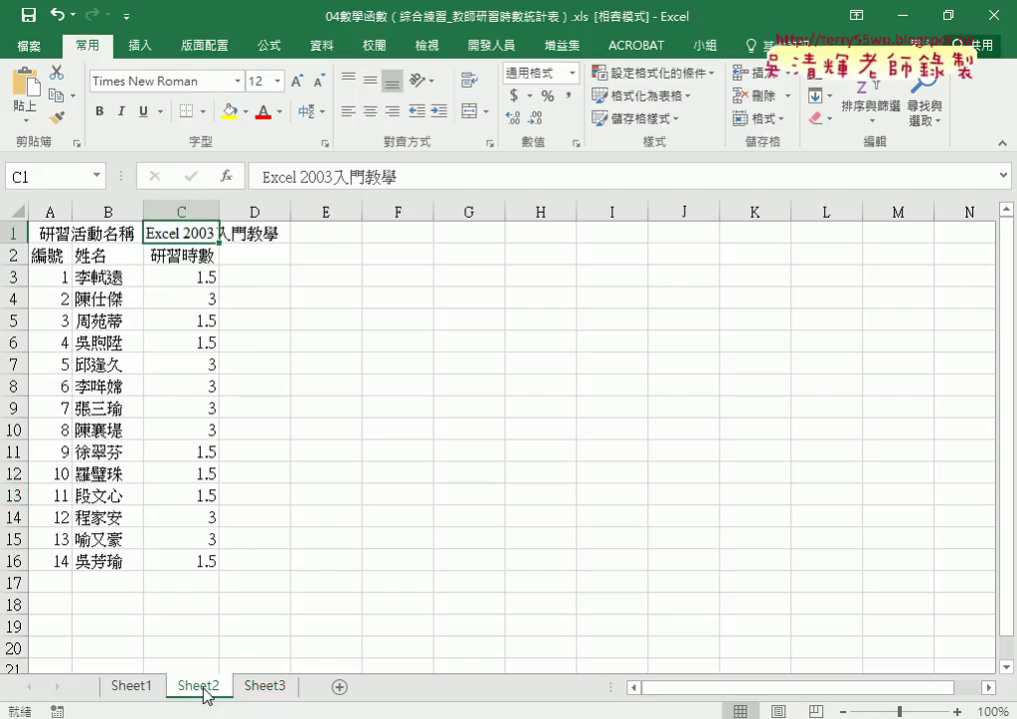
Compare the three sheets and enter a trial 0 in Sheet1 cell C2
click(267, 690)
click(205, 689)
click(133, 688)
click(92, 255)
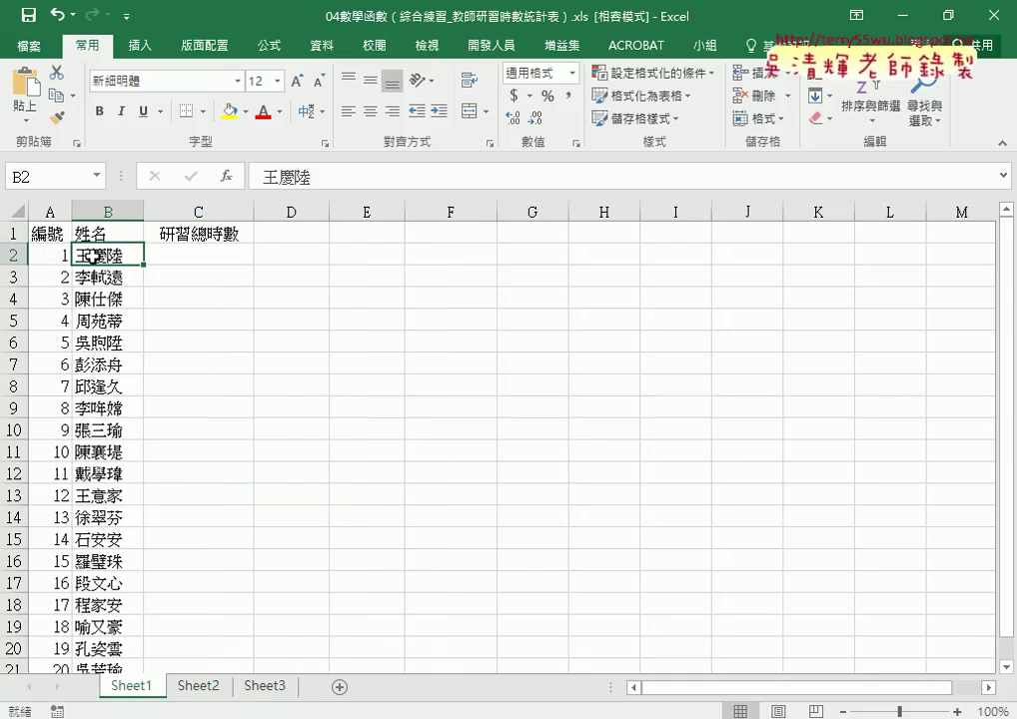
click(200, 689)
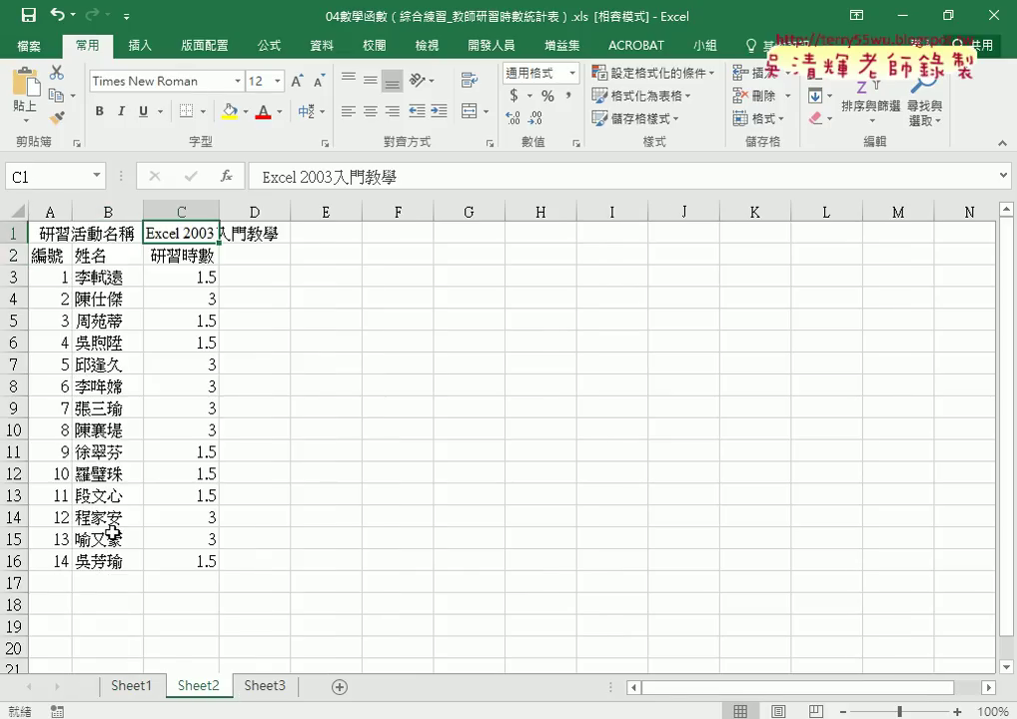
click(274, 689)
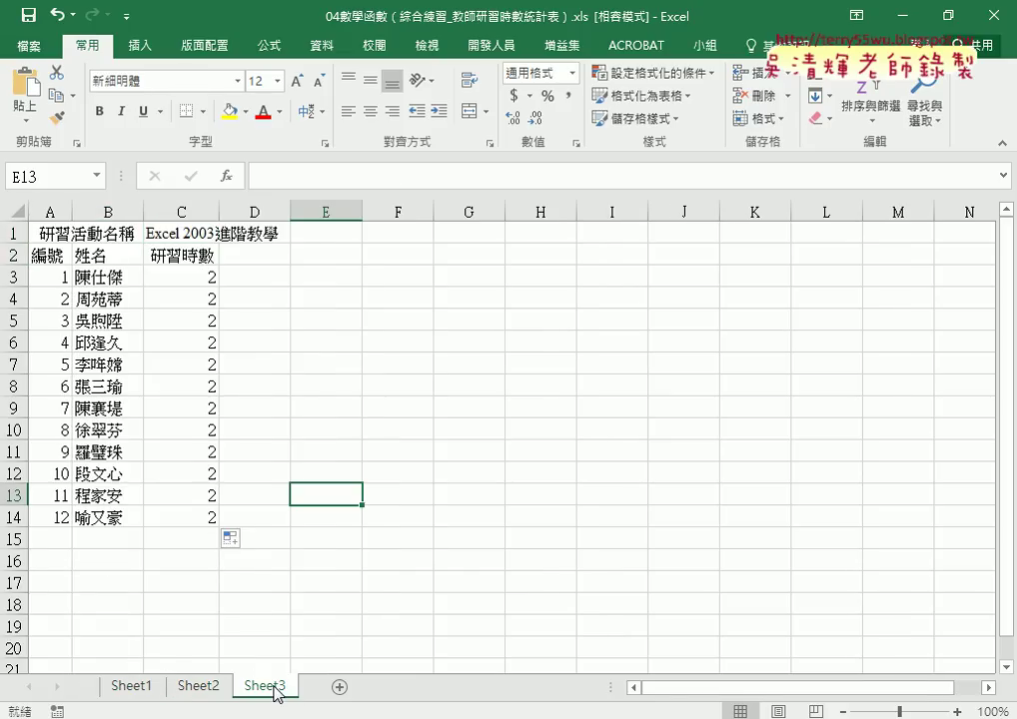
click(131, 687)
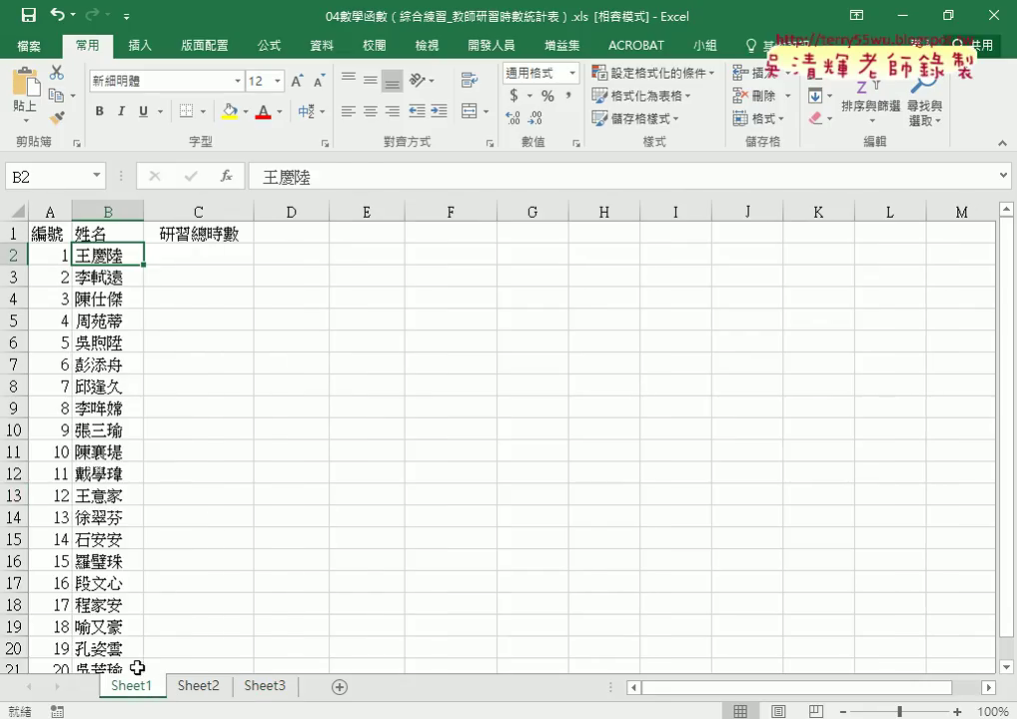
click(189, 250)
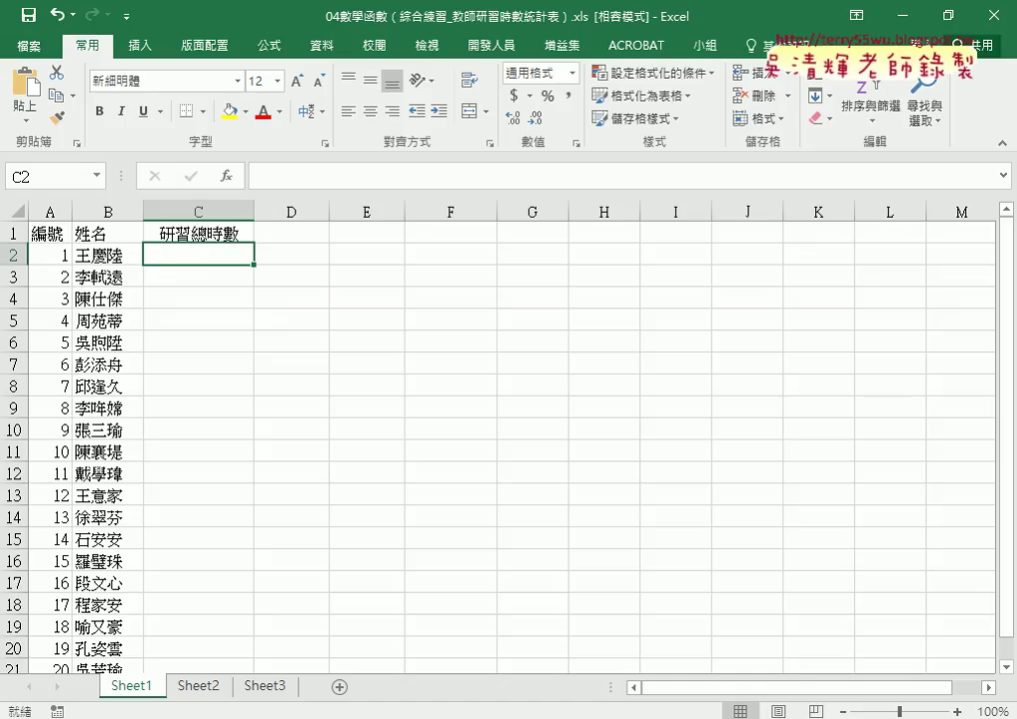
click(200, 695)
click(257, 697)
click(131, 687)
text(0)
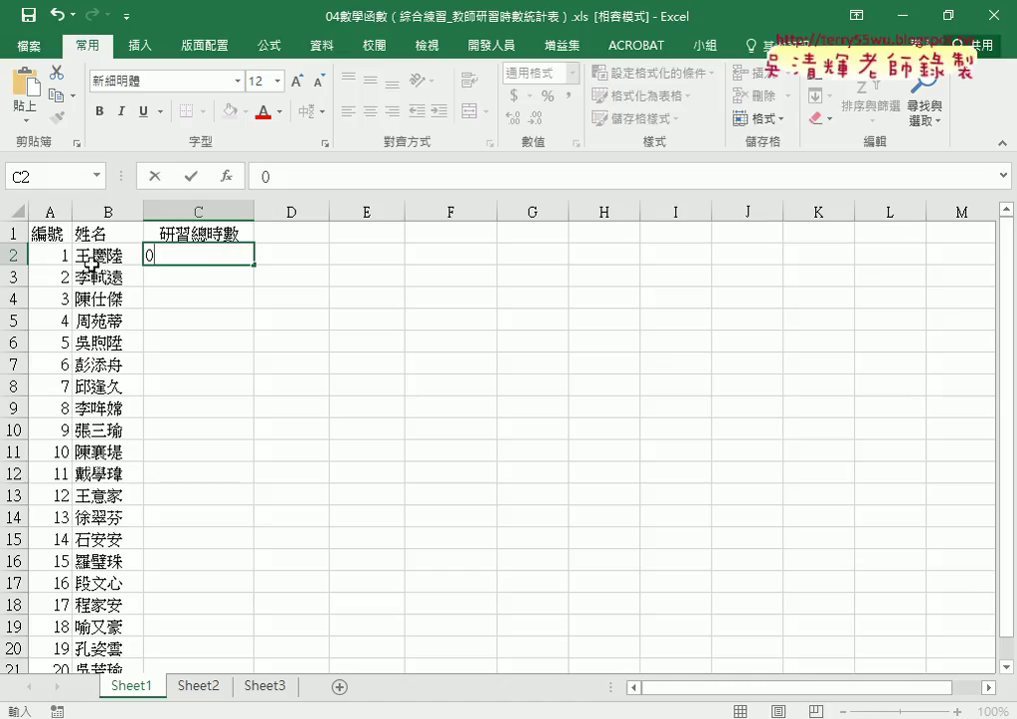
click(110, 276)
Enter a trial 1.5 in C3, then clear both C2 and C3
click(203, 690)
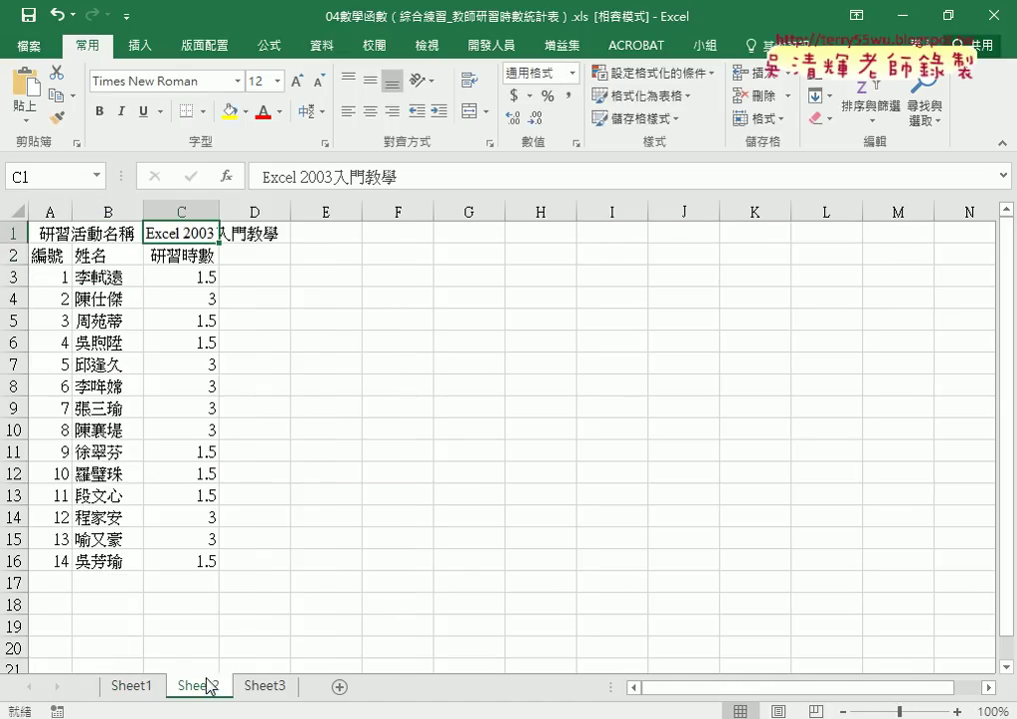
click(265, 689)
click(131, 688)
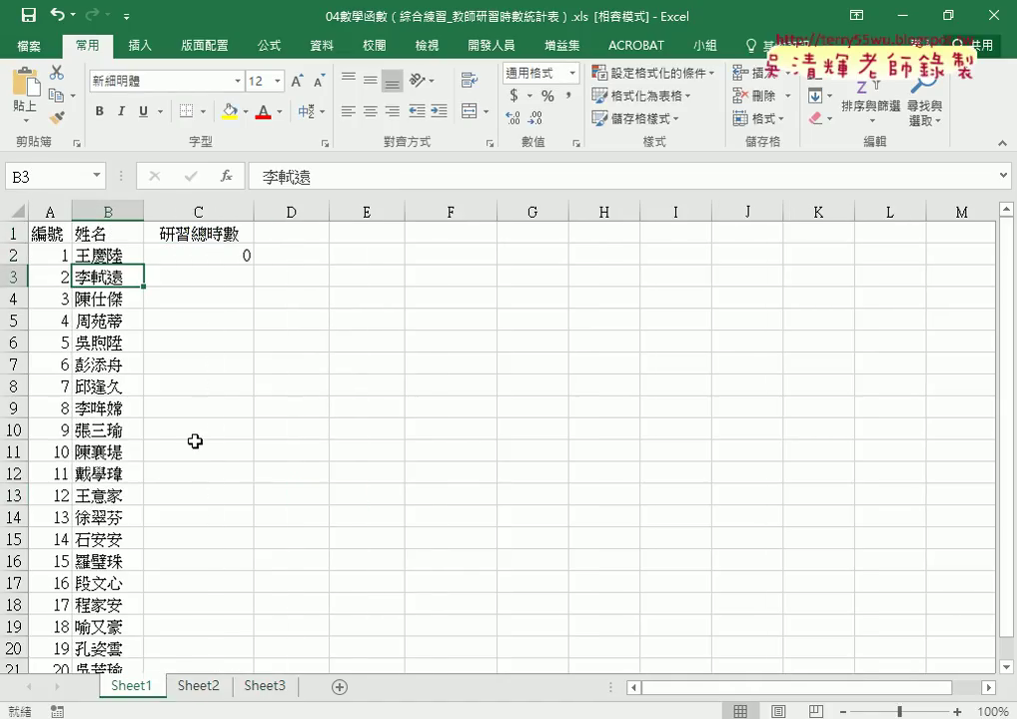
click(198, 280)
text(1.5)
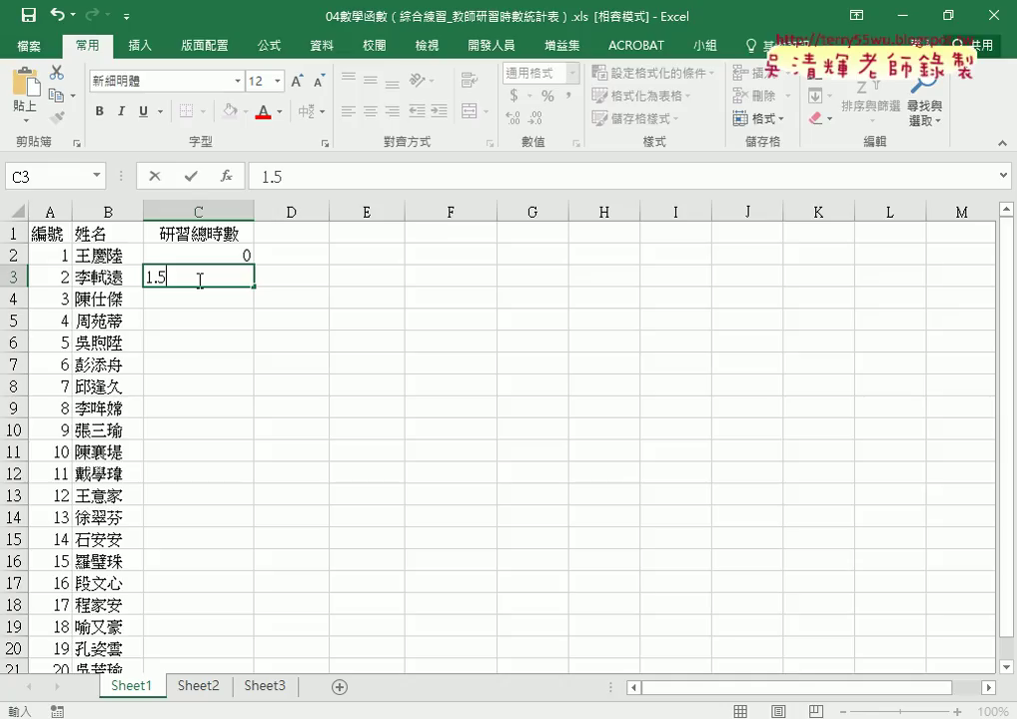
drag(220, 256, 221, 279)
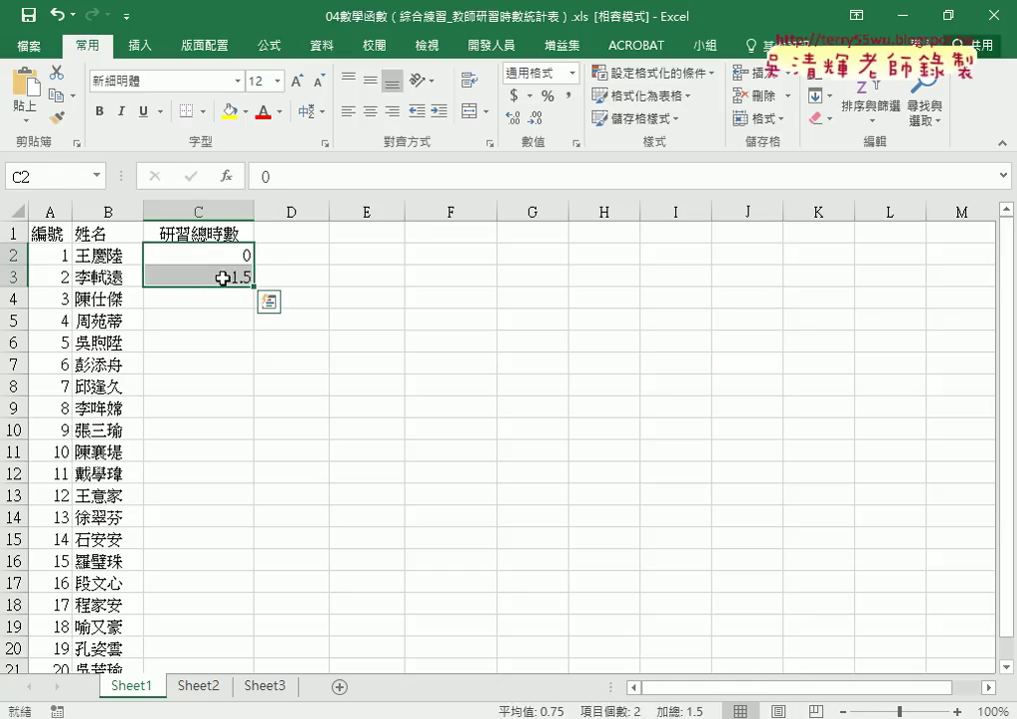
key(Delete)
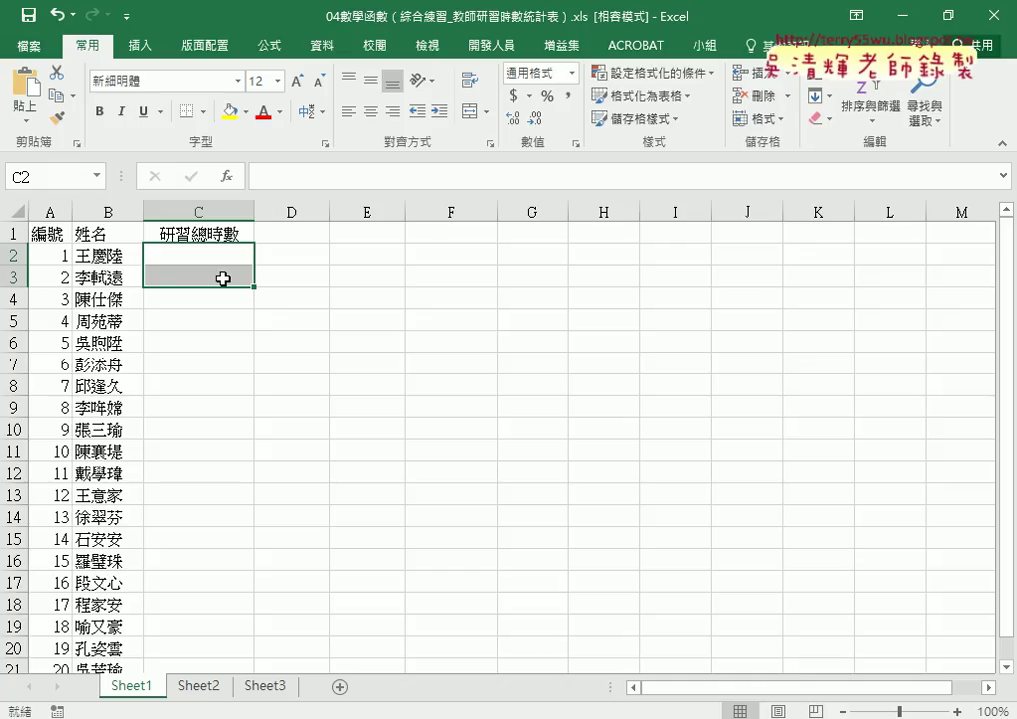
Glance at Sheet2 and Sheet3, then insert SUMIF into Sheet1 cell C2 via Insert Function
click(196, 688)
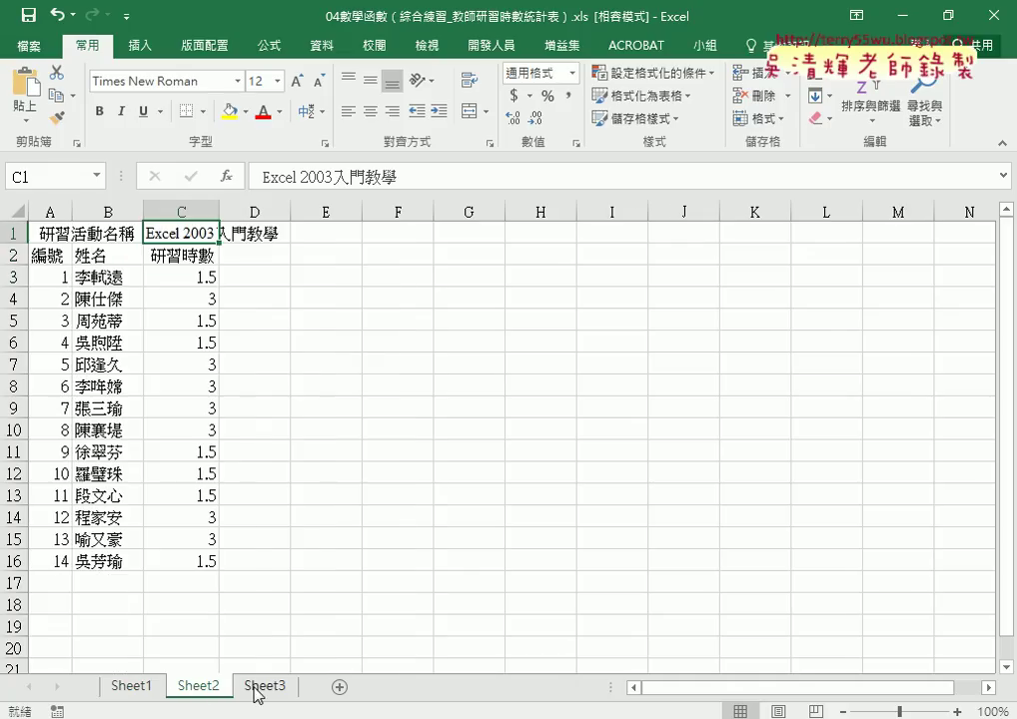
click(260, 687)
click(125, 687)
click(198, 252)
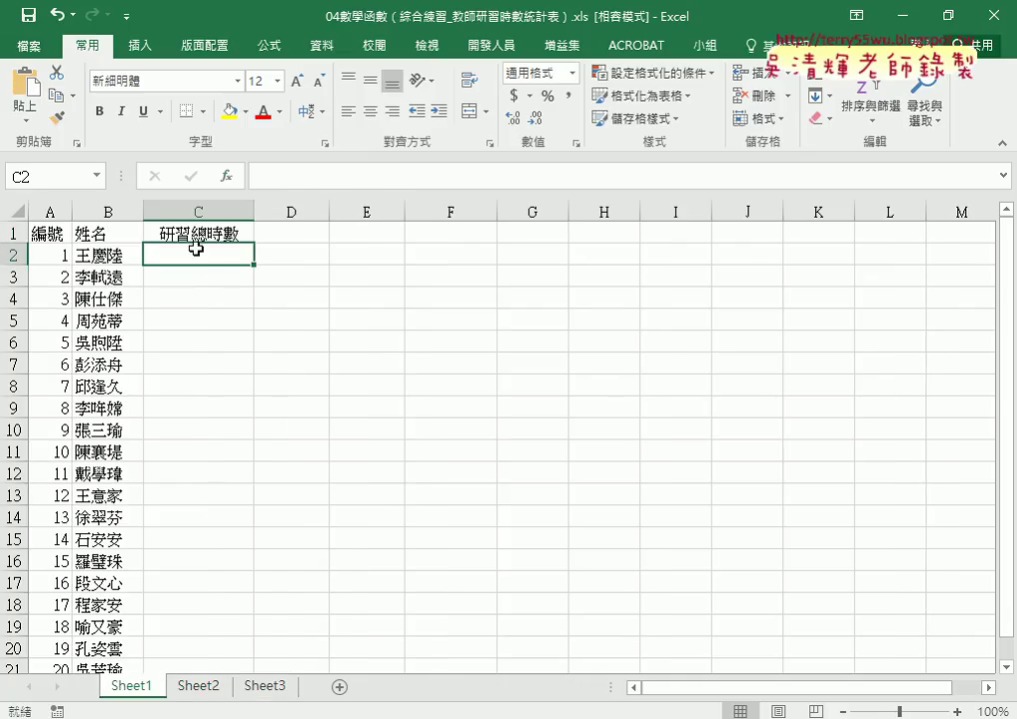
click(226, 176)
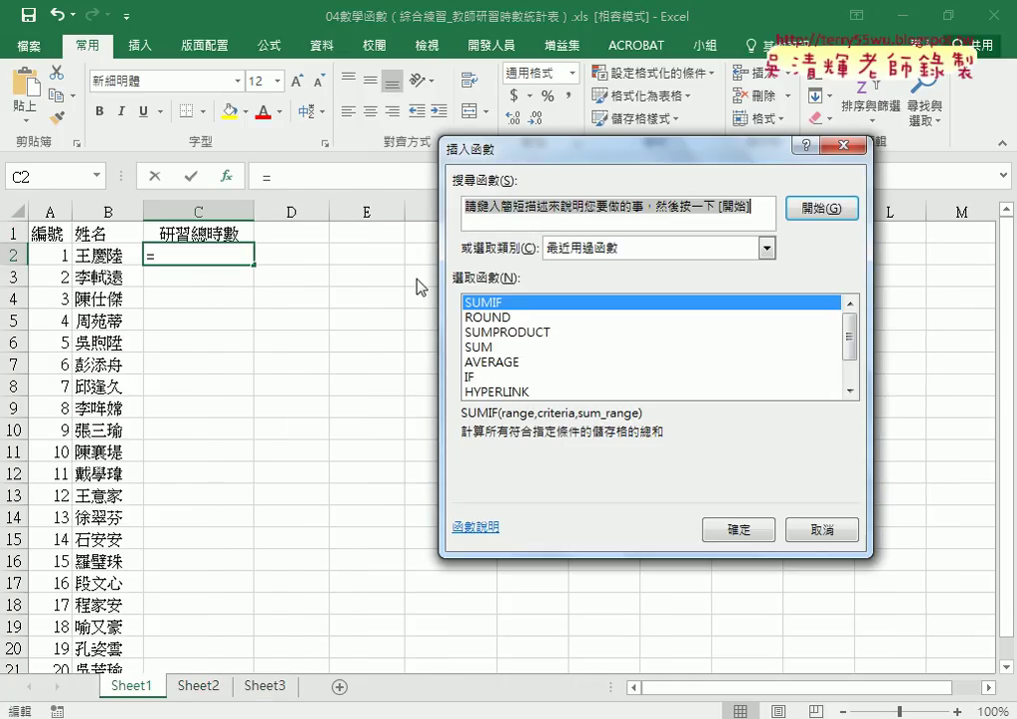
double_click(529, 304)
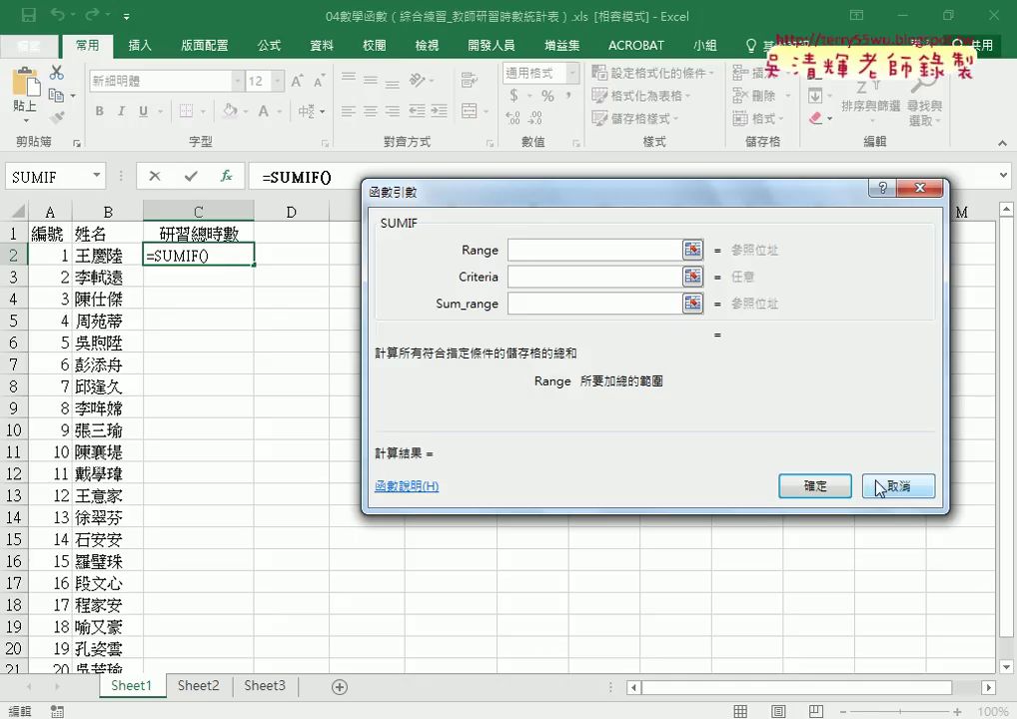
Cancel the SUMIF dialog, review Sheet3's IDs and hours, and return to Sheet1
click(902, 486)
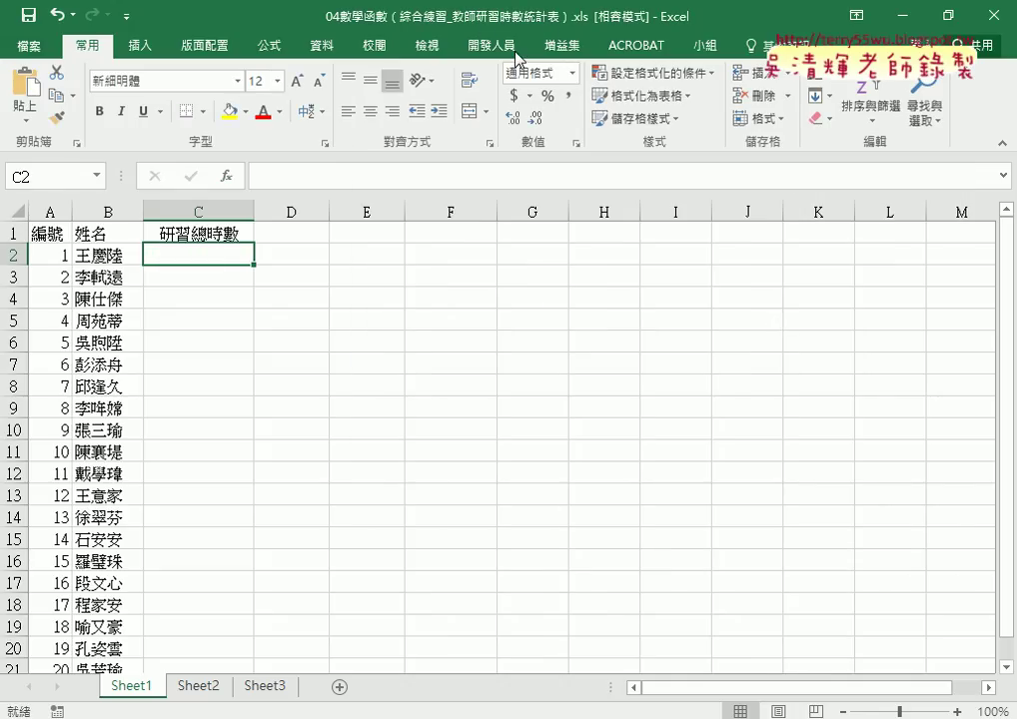
click(199, 687)
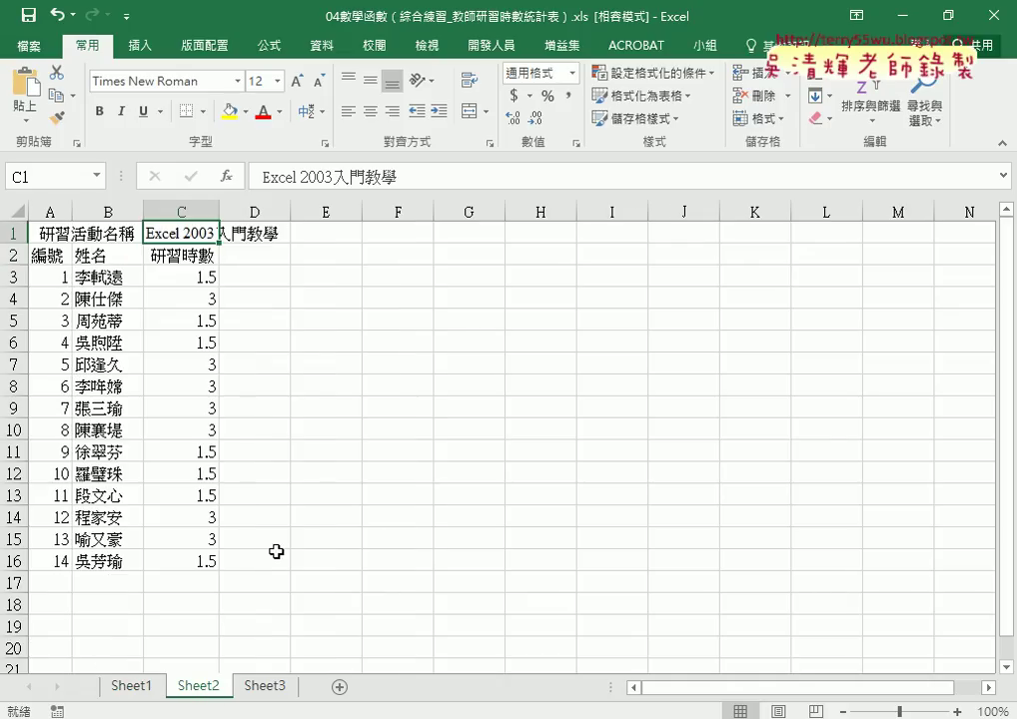
click(275, 694)
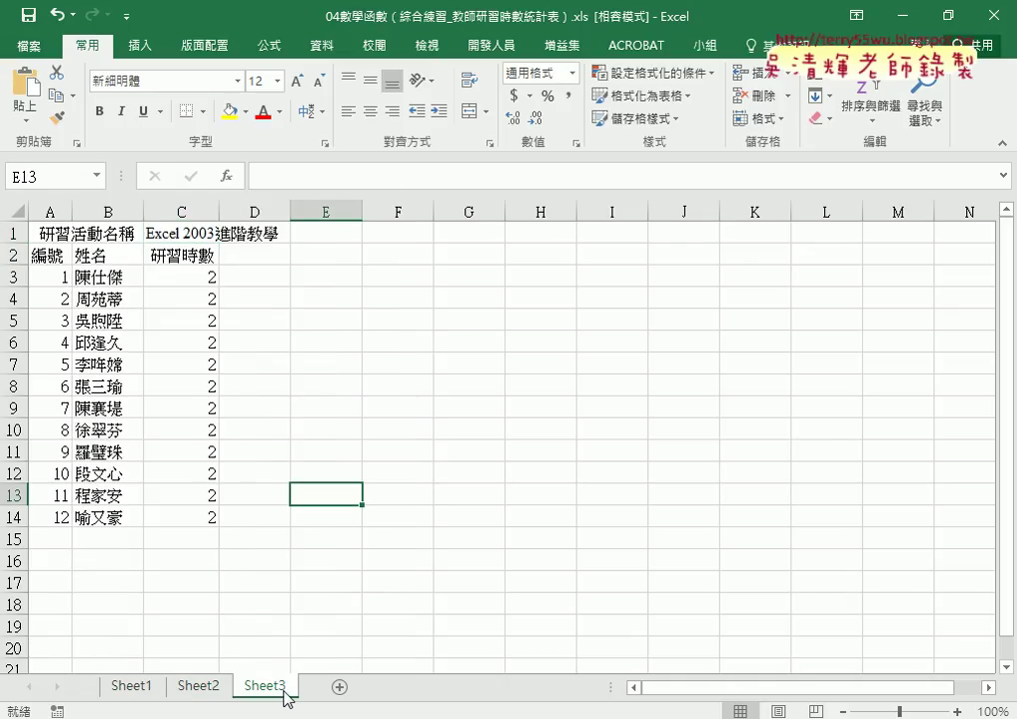
click(154, 230)
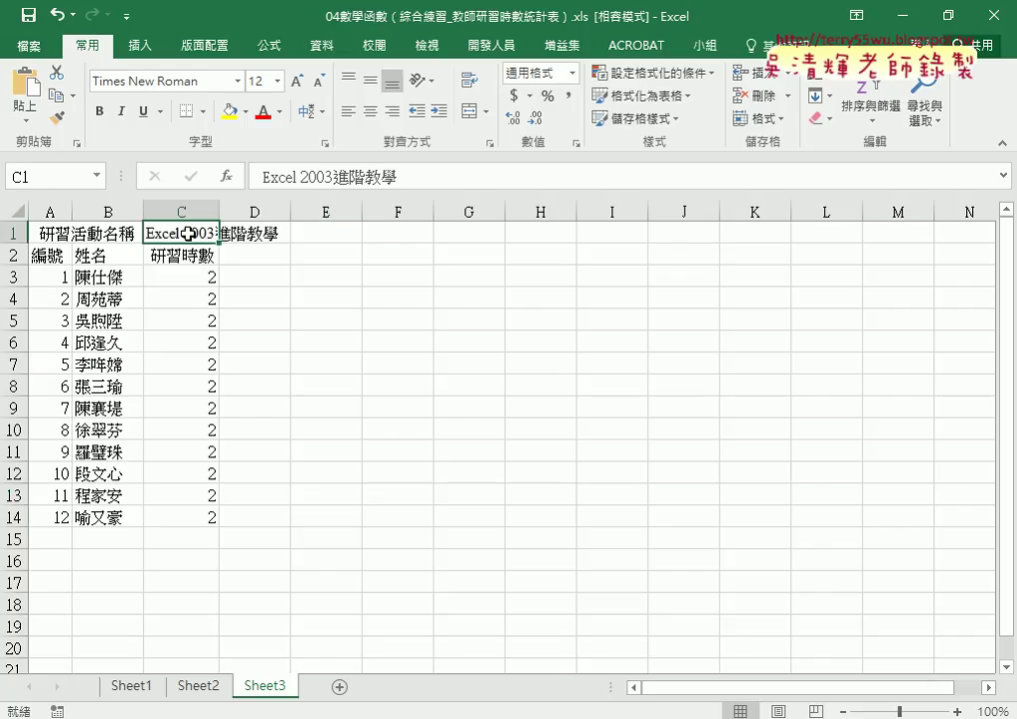
drag(54, 277, 50, 518)
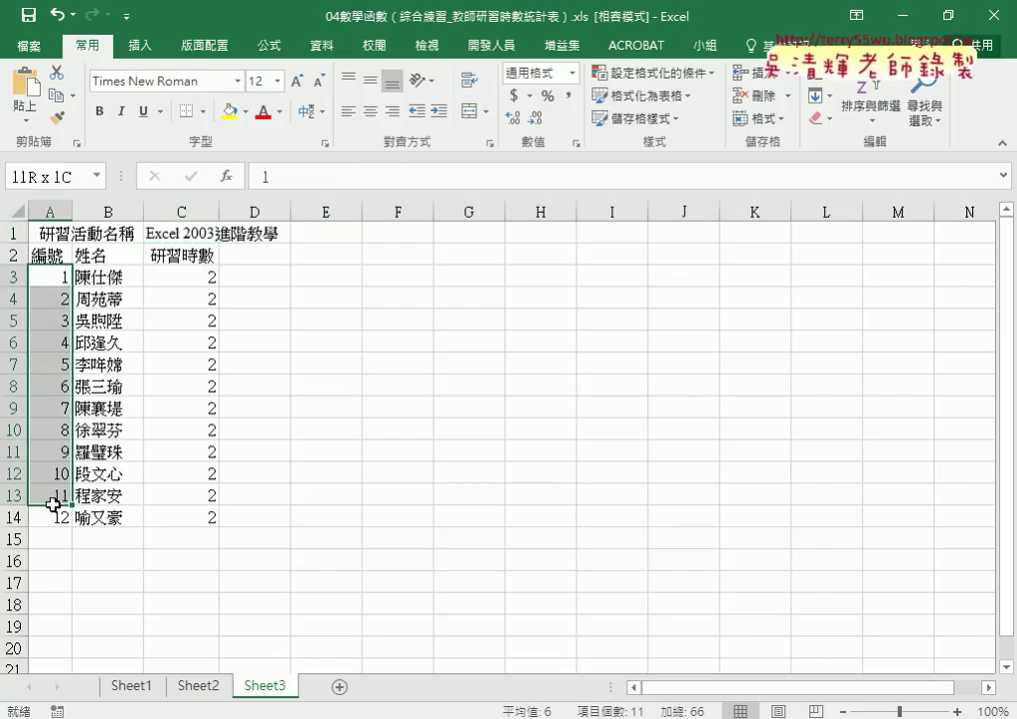
drag(205, 277, 207, 516)
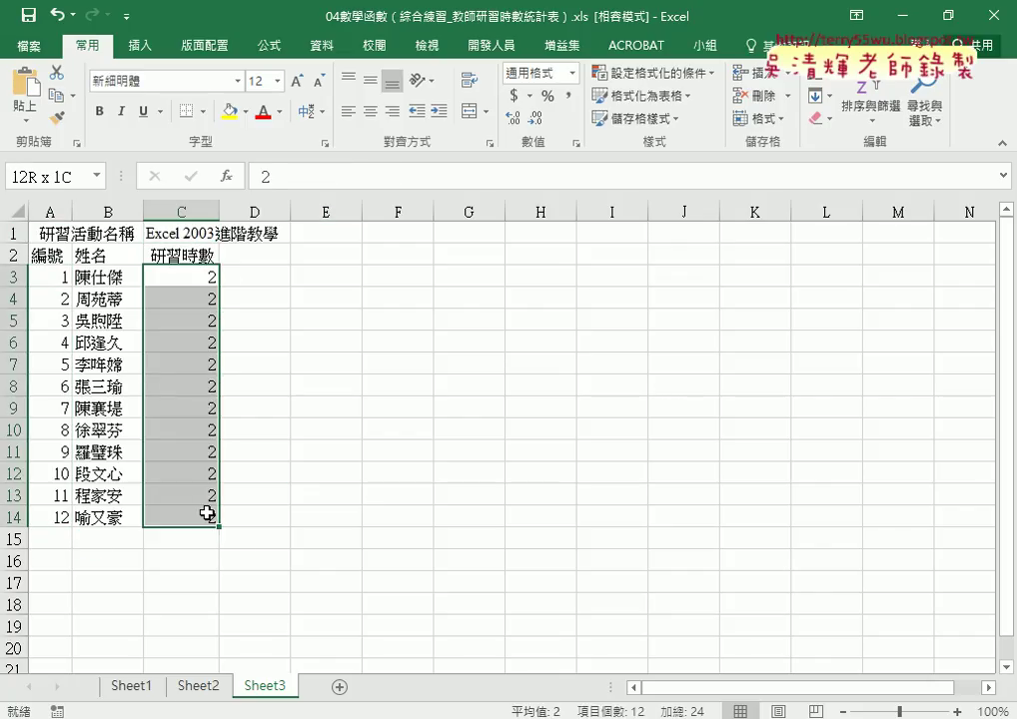
click(131, 687)
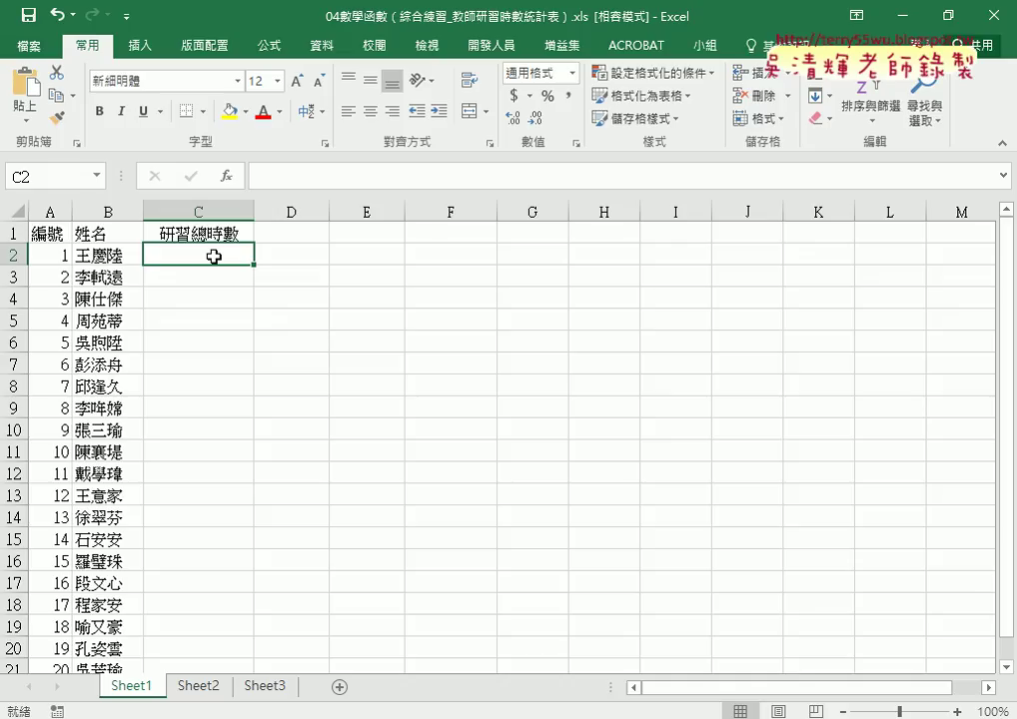
key(alt+l)
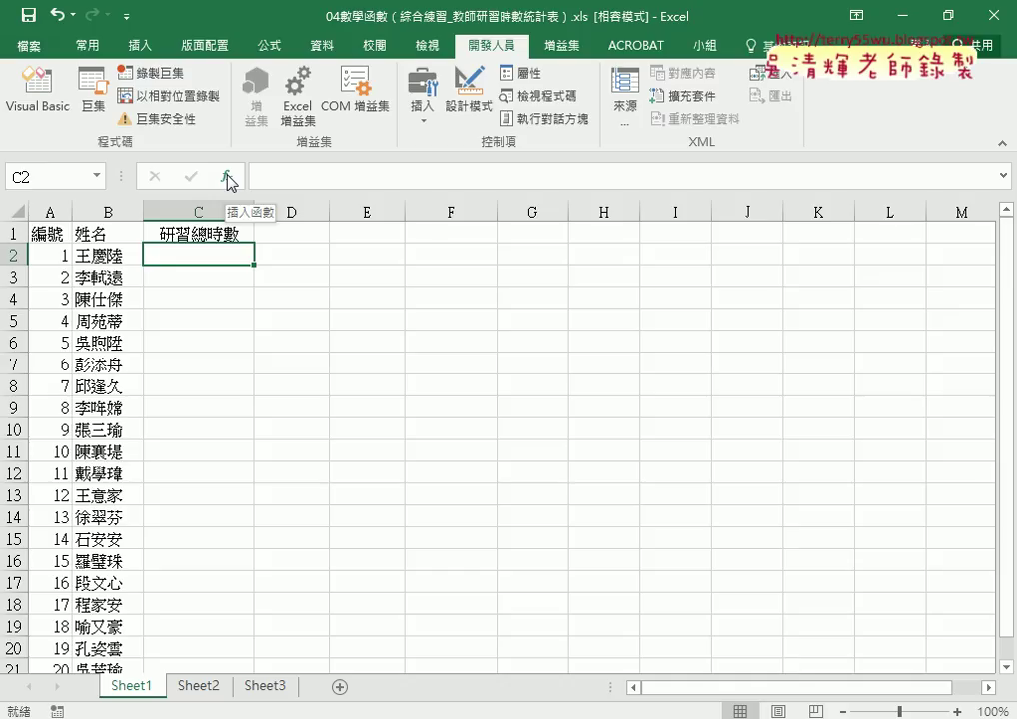
Reopen SUMIF for C2 and annotate its Criteria, Range and Sheet2 data source
click(228, 177)
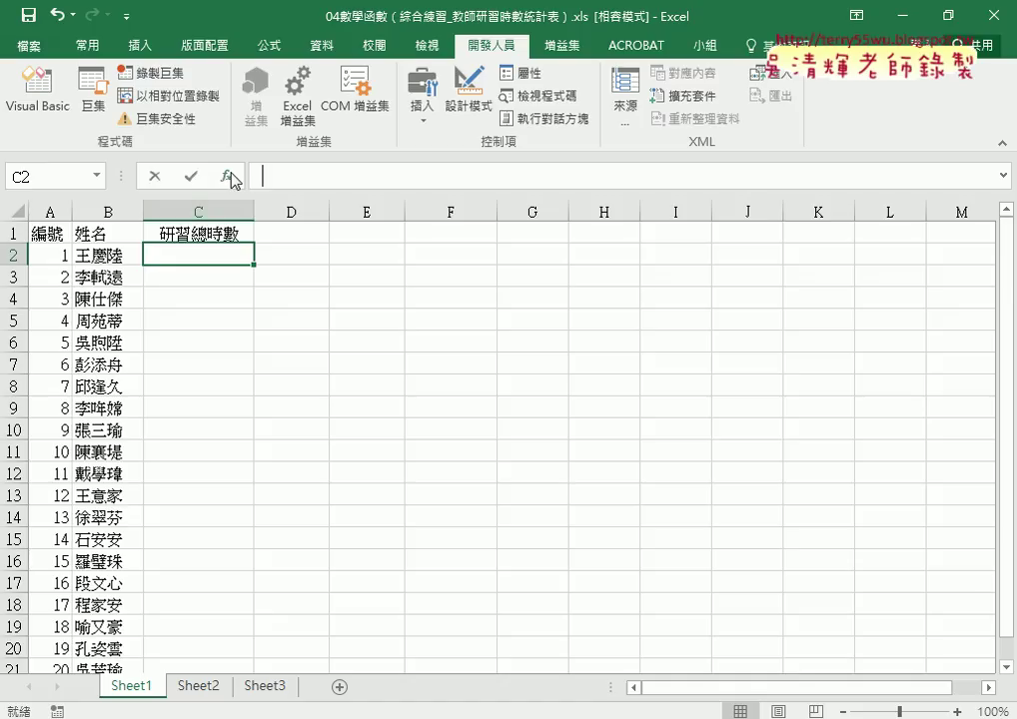
double_click(502, 302)
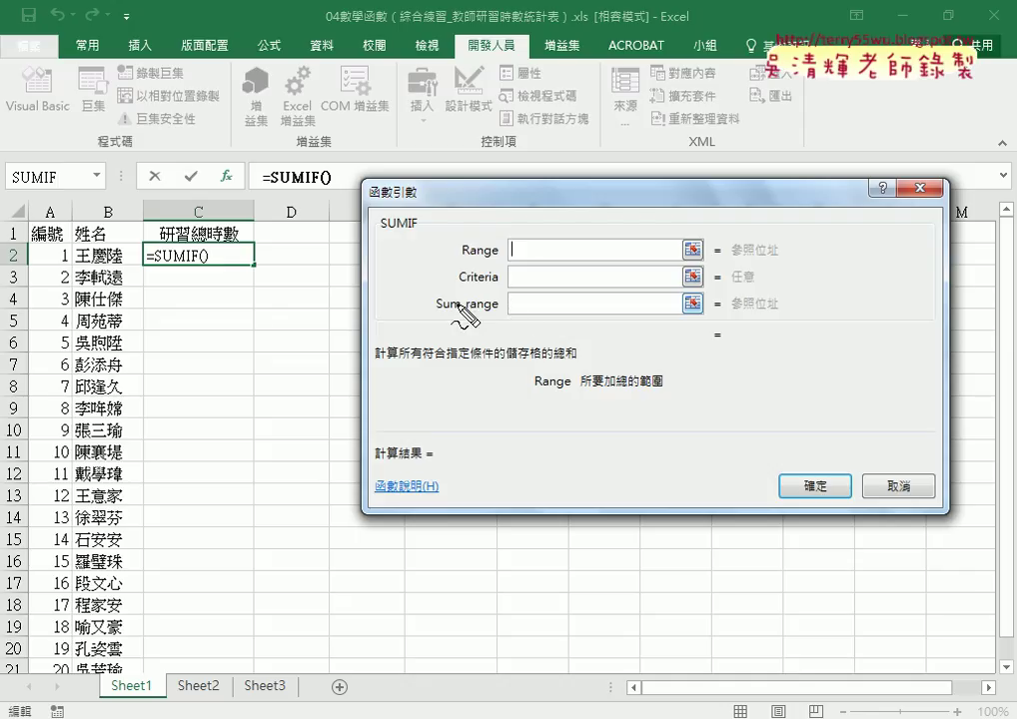
drag(112, 243, 84, 241)
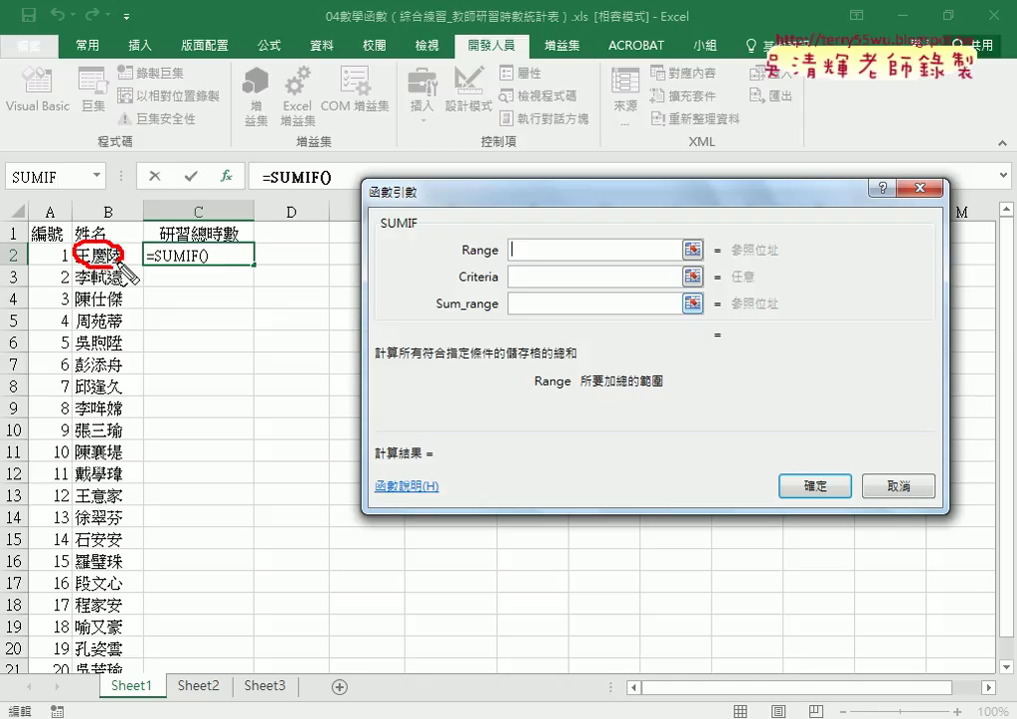
drag(461, 287, 500, 286)
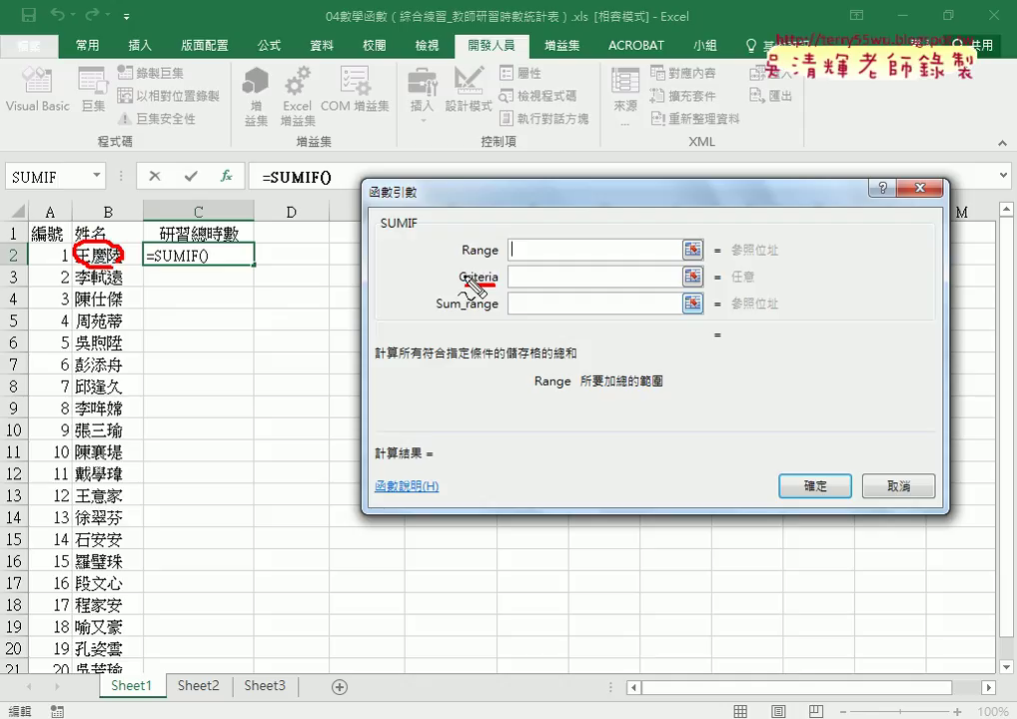
drag(461, 263, 497, 261)
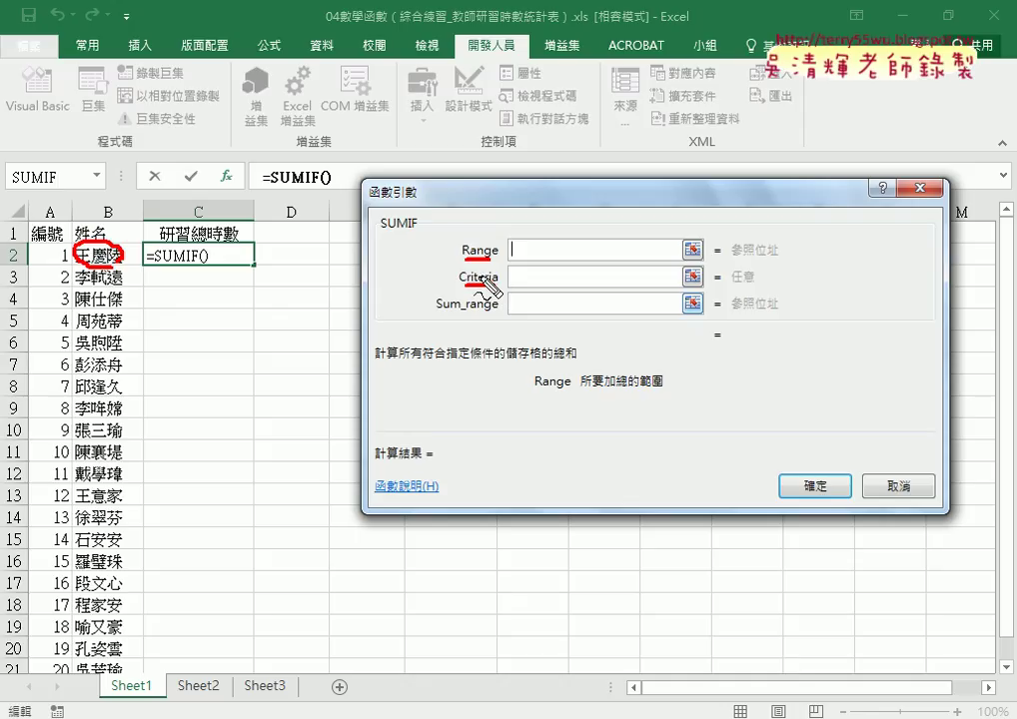
drag(482, 278, 488, 269)
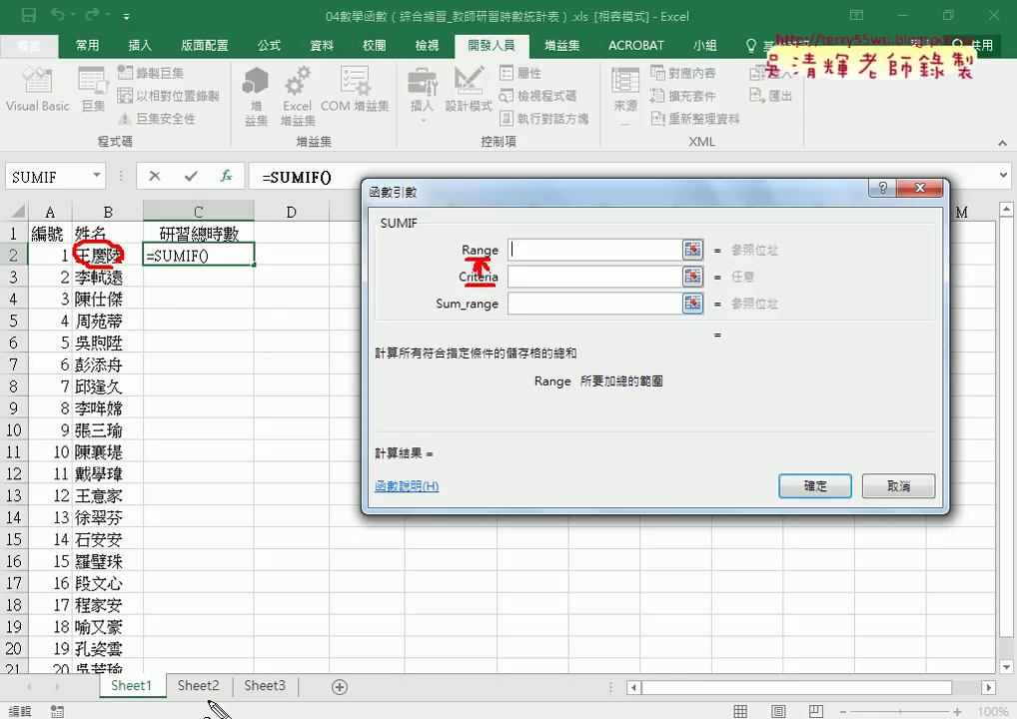
drag(180, 699, 210, 694)
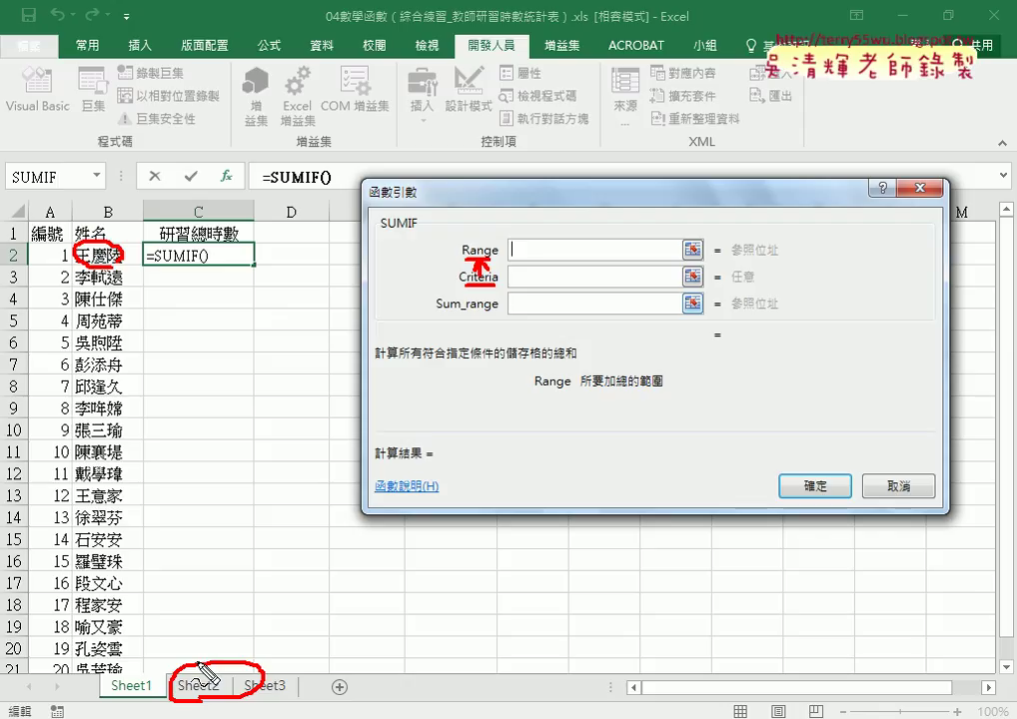
key(Escape)
Set Criteria to B2 and Range to Sheet2!B3:B16 in the SUMIF arguments
click(516, 279)
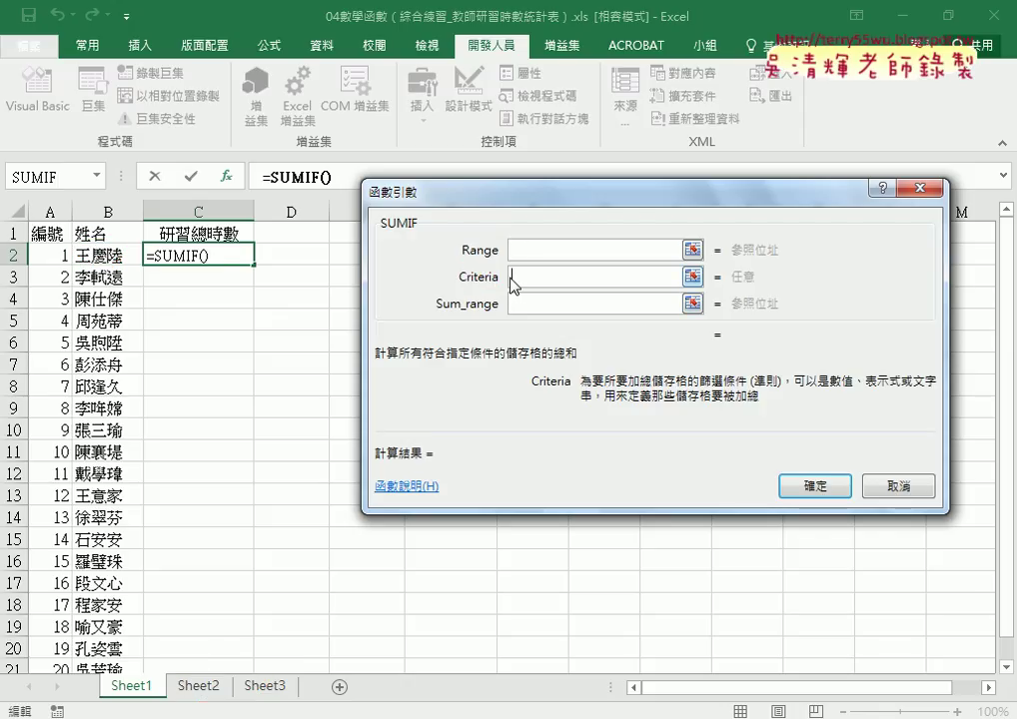
click(100, 256)
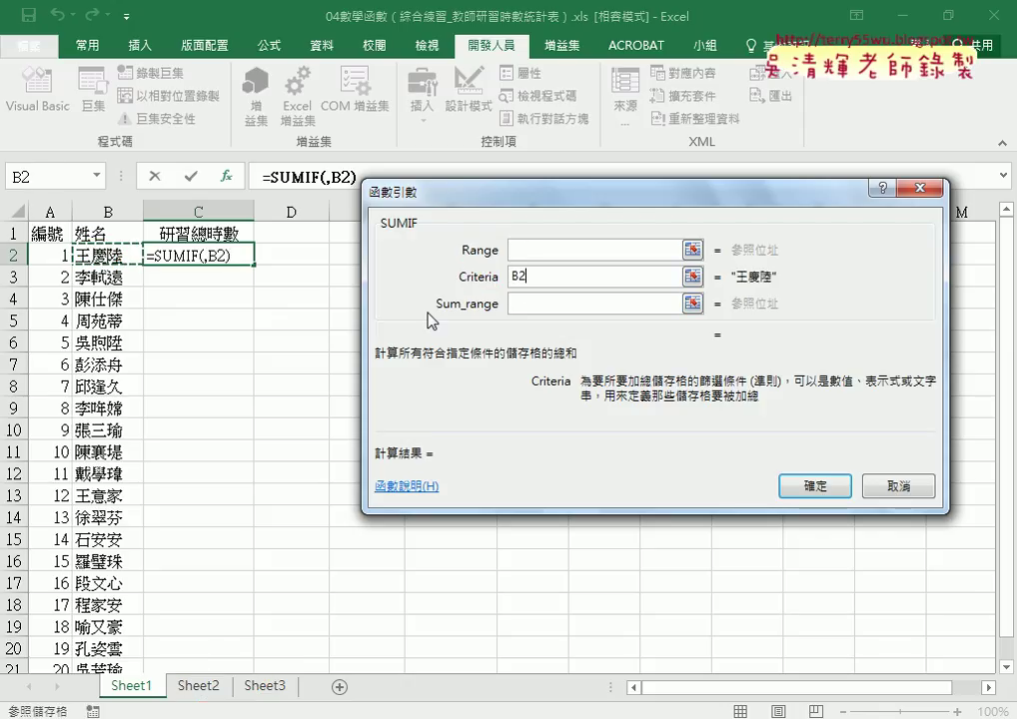
click(517, 252)
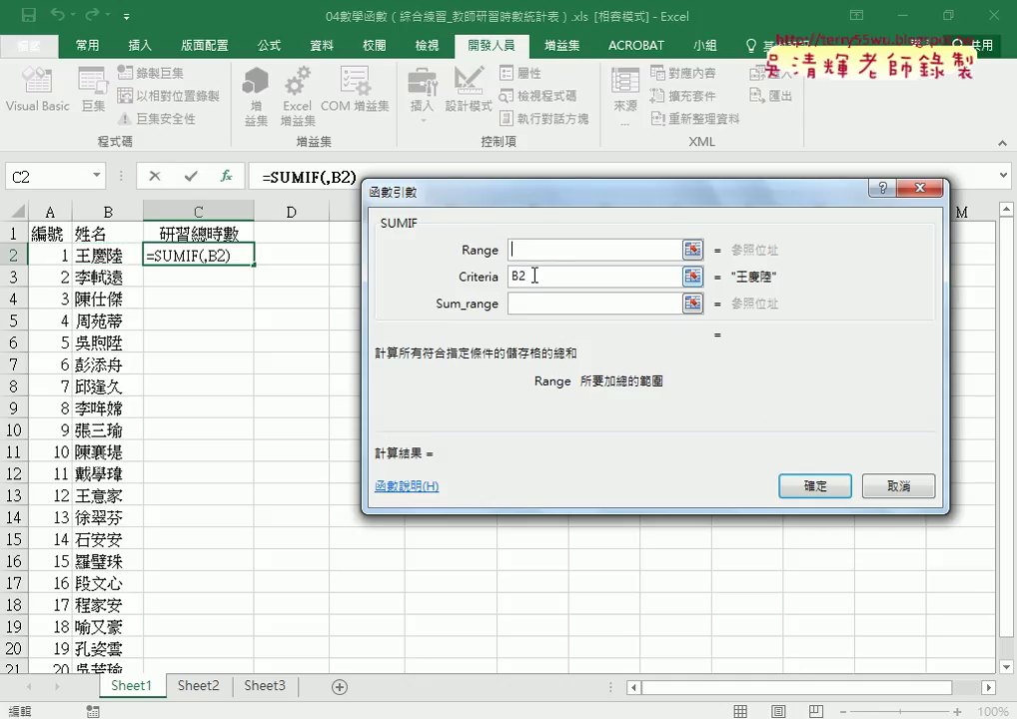
click(513, 277)
click(517, 252)
click(199, 684)
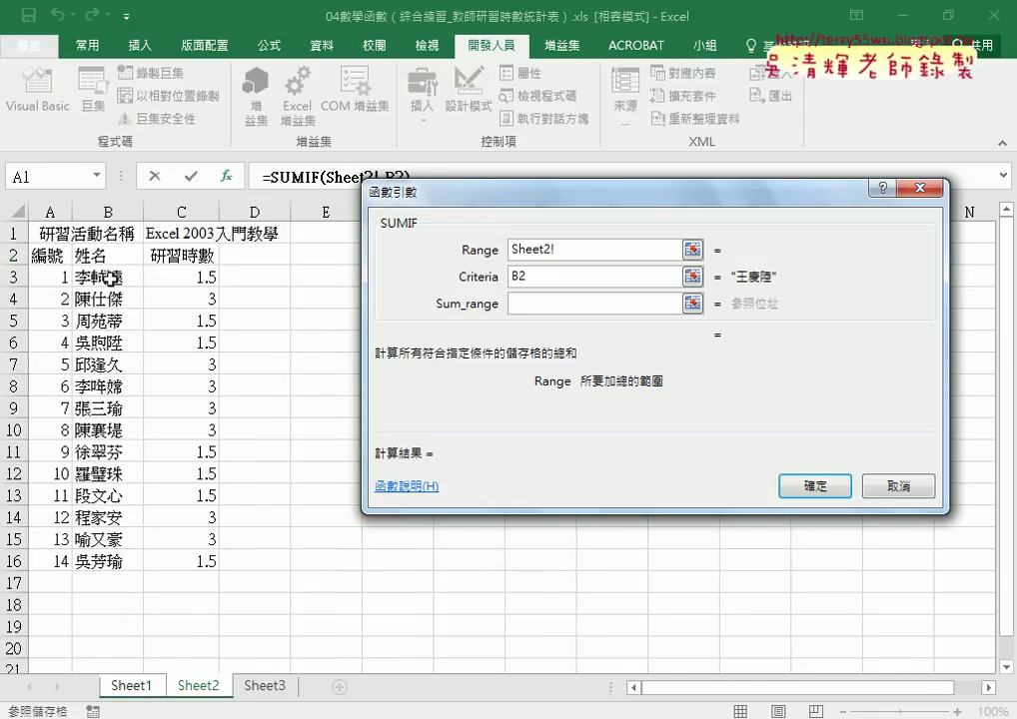
drag(100, 276, 107, 561)
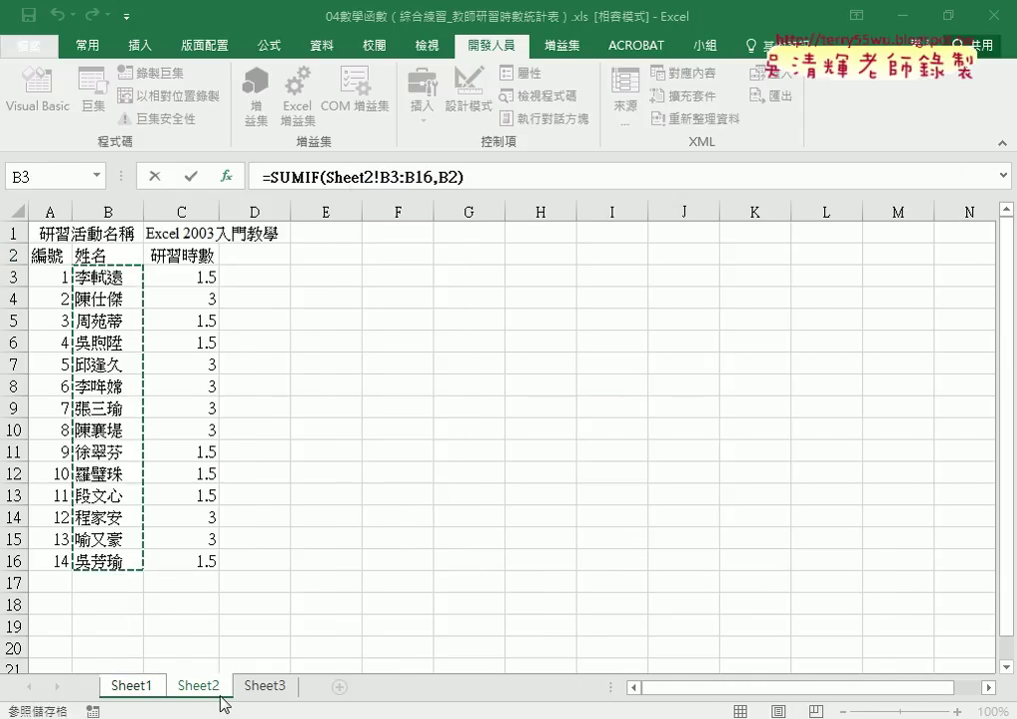
click(227, 177)
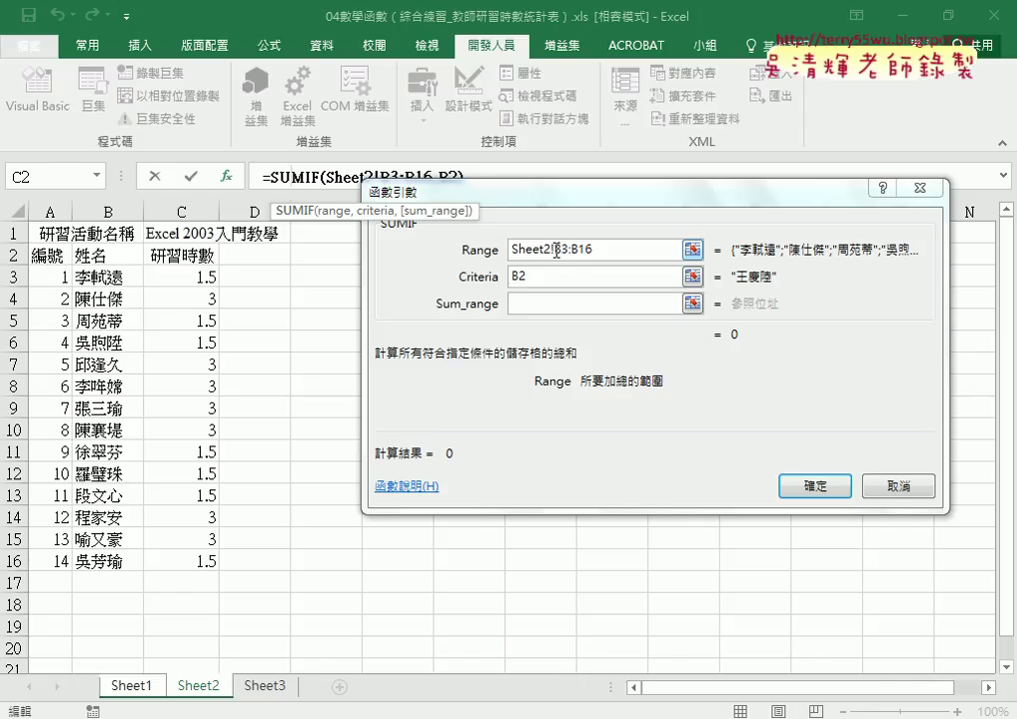
Set Sum_range to Sheet2's hours C3:C16 after reviewing the Range and Criteria entries
drag(552, 250, 505, 258)
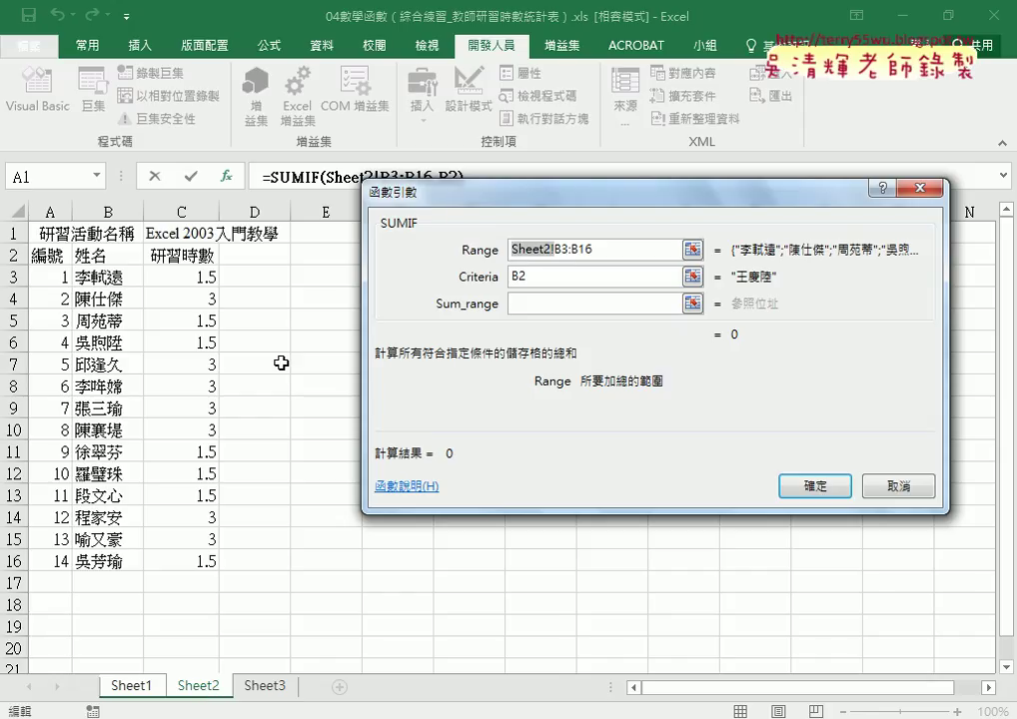
click(537, 277)
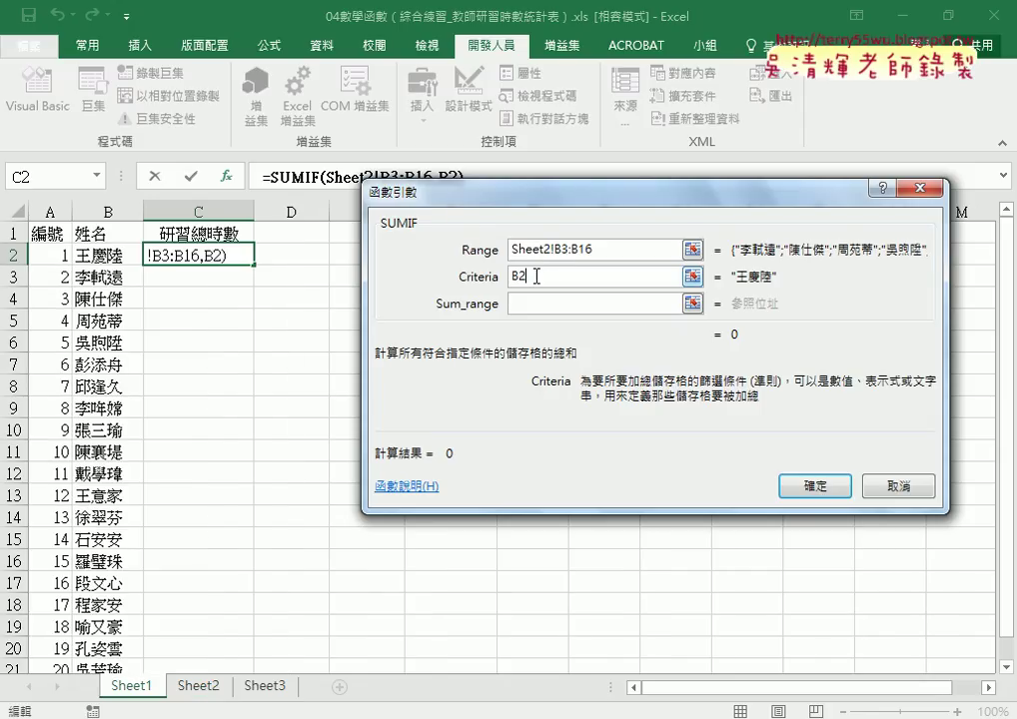
double_click(536, 277)
click(585, 303)
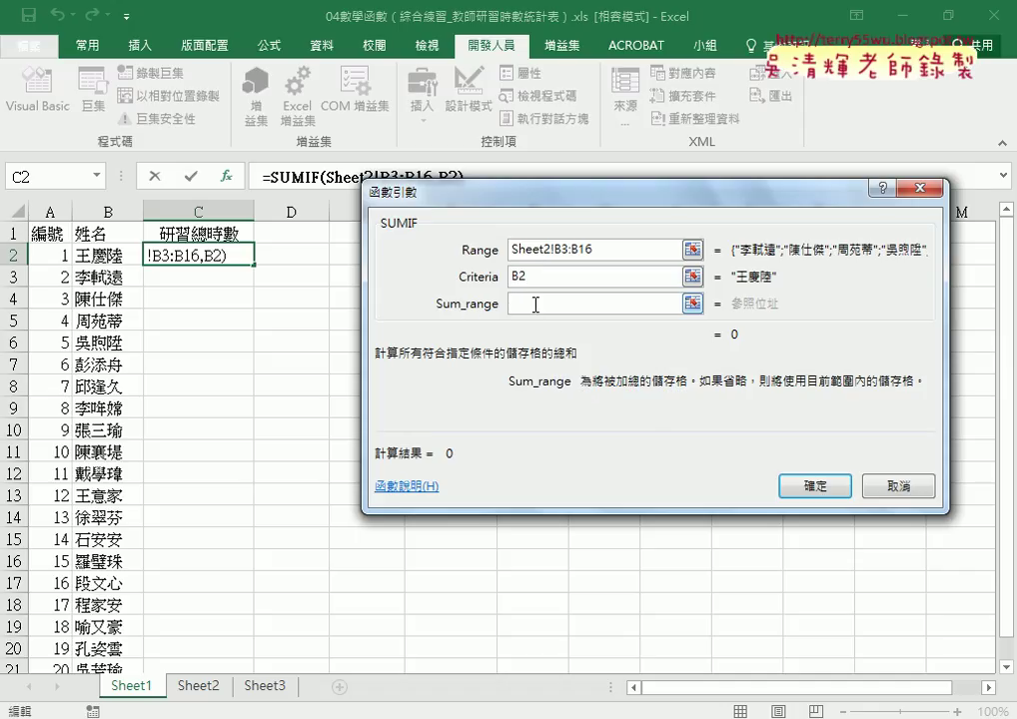
click(198, 687)
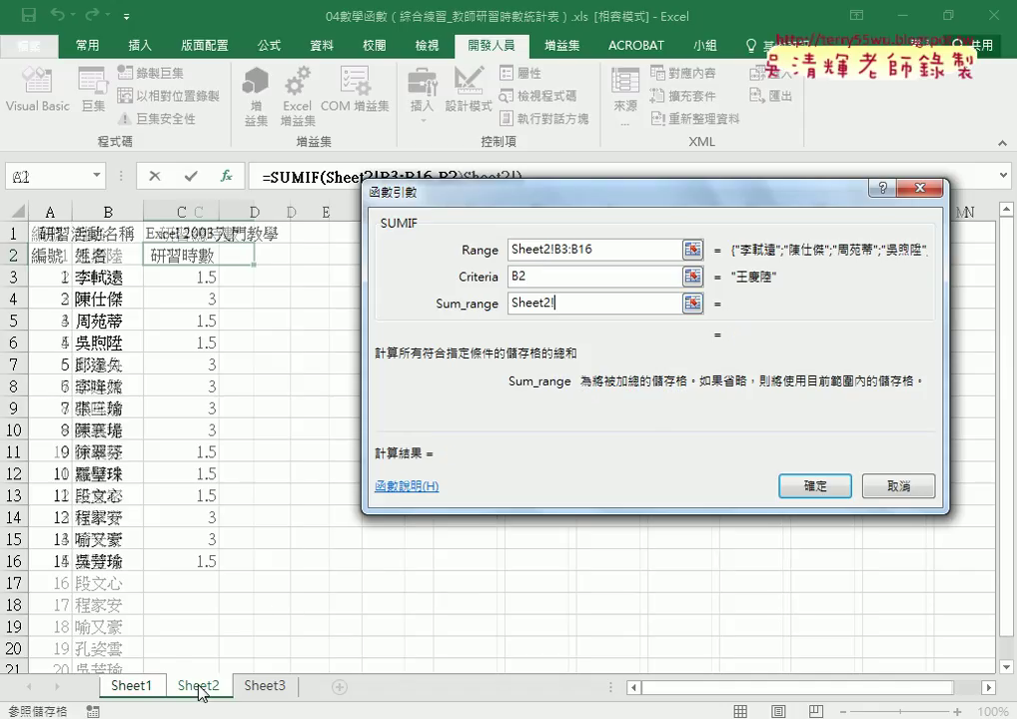
drag(160, 277, 199, 560)
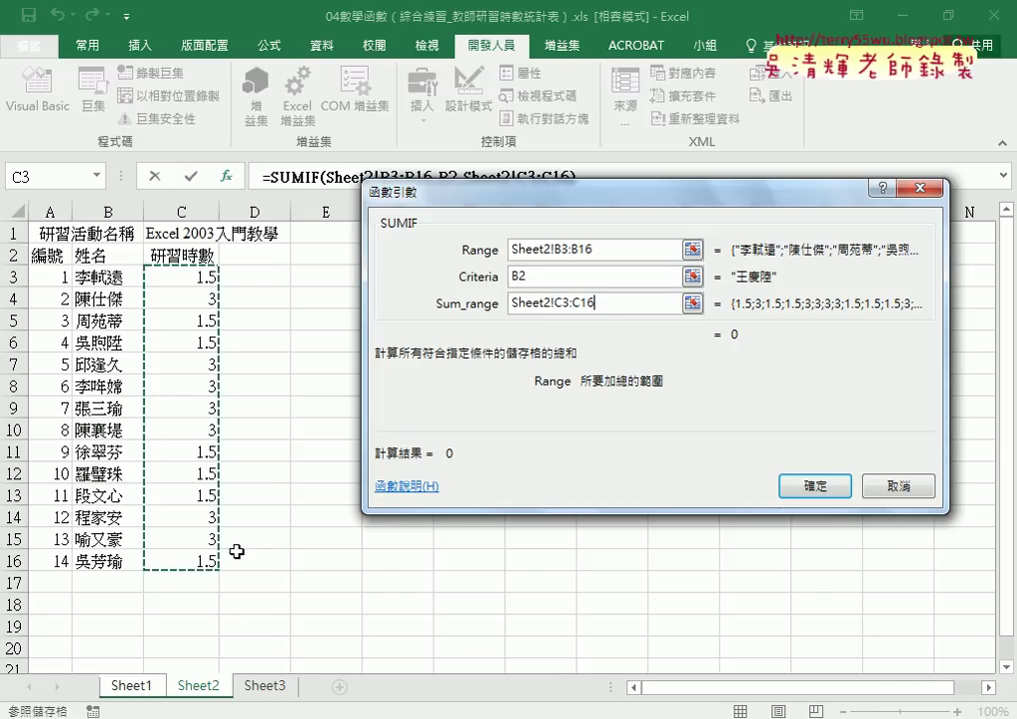
click(539, 278)
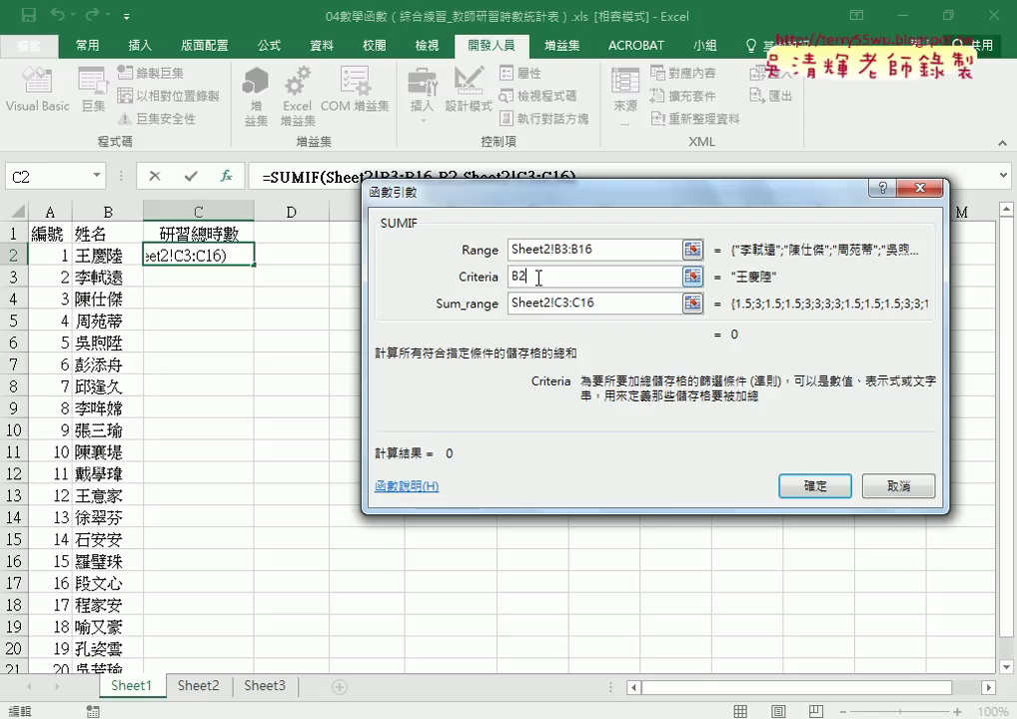
click(561, 258)
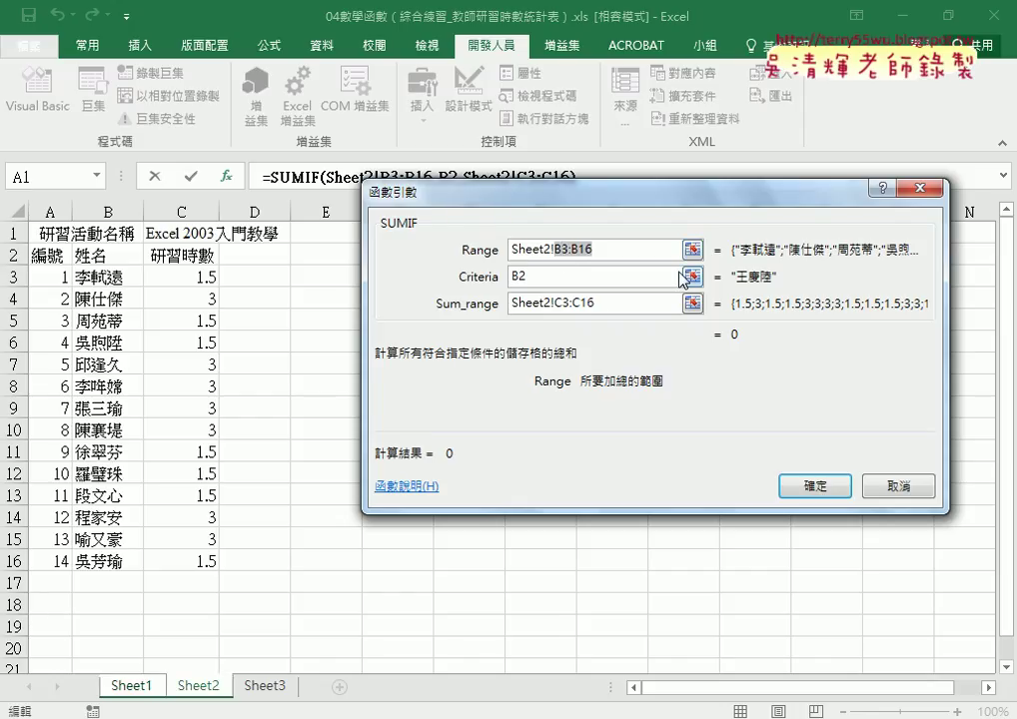
Make rows absolute in Sheet2!B$3:B$16 and Sheet2!C$3:C$16, then confirm the SUMIF formula
key(F4)
key(F4)
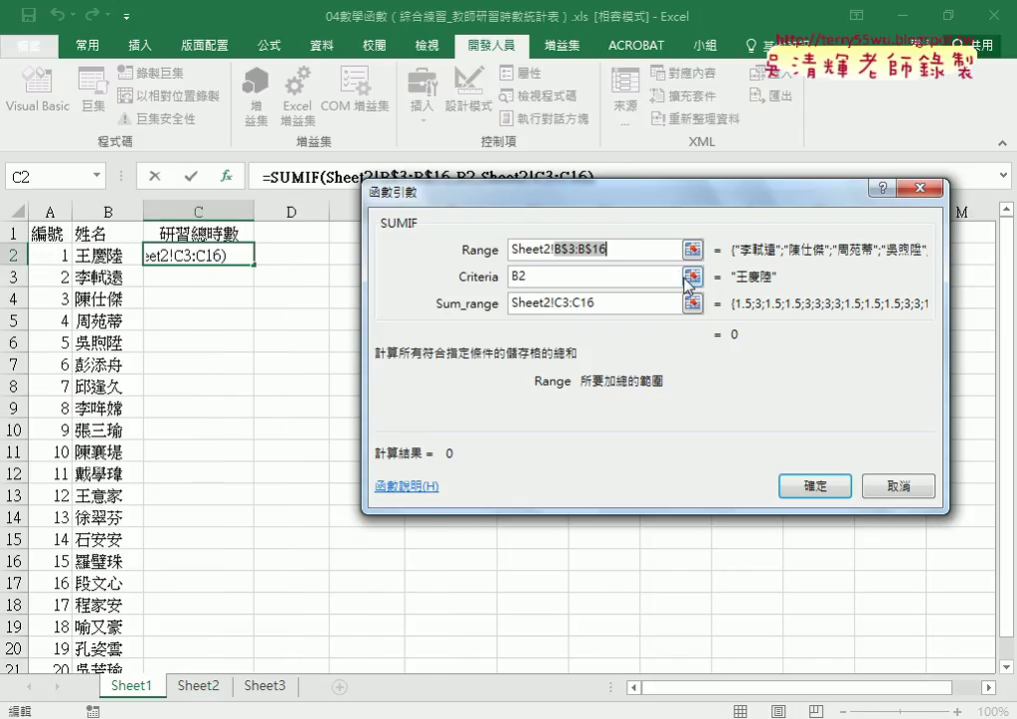
drag(596, 303, 558, 307)
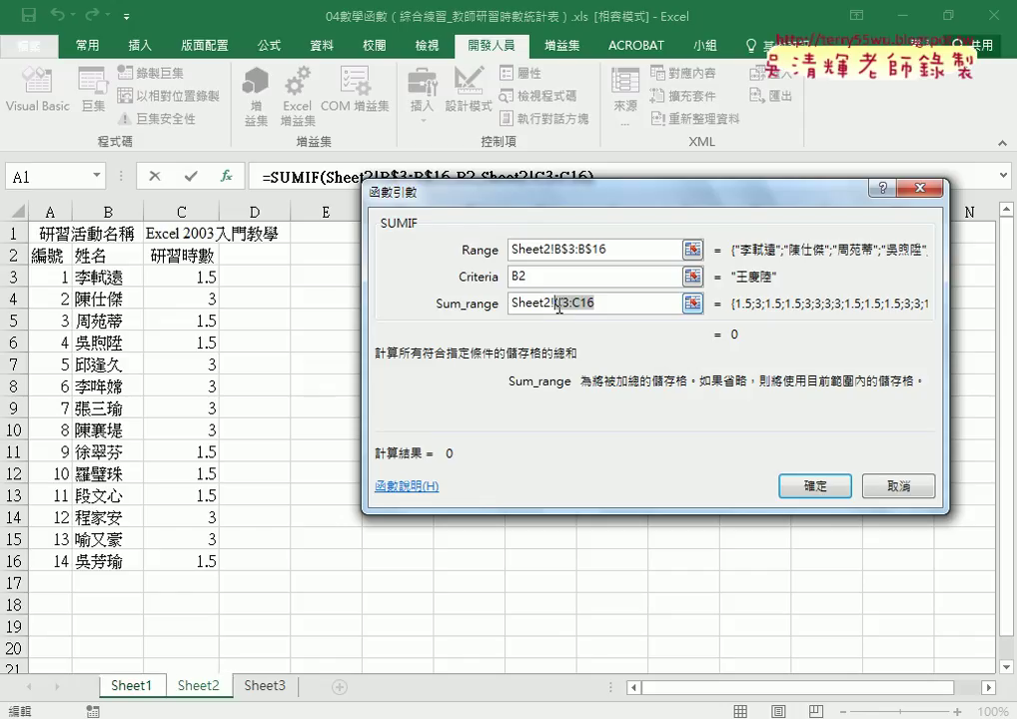
key(F4)
key(F4)
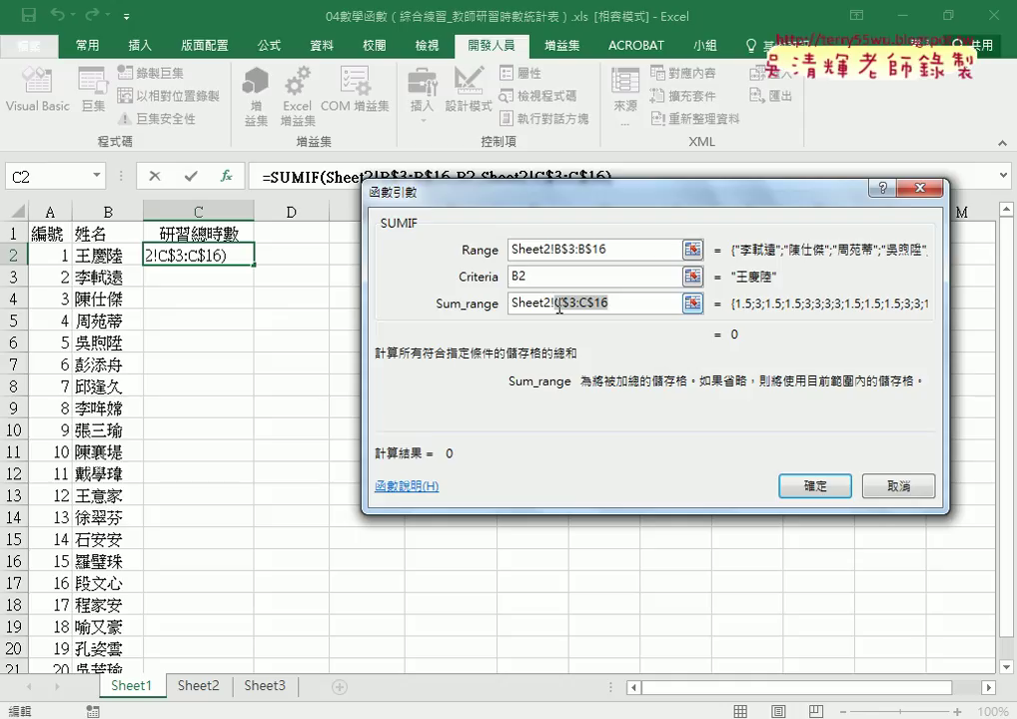
click(819, 490)
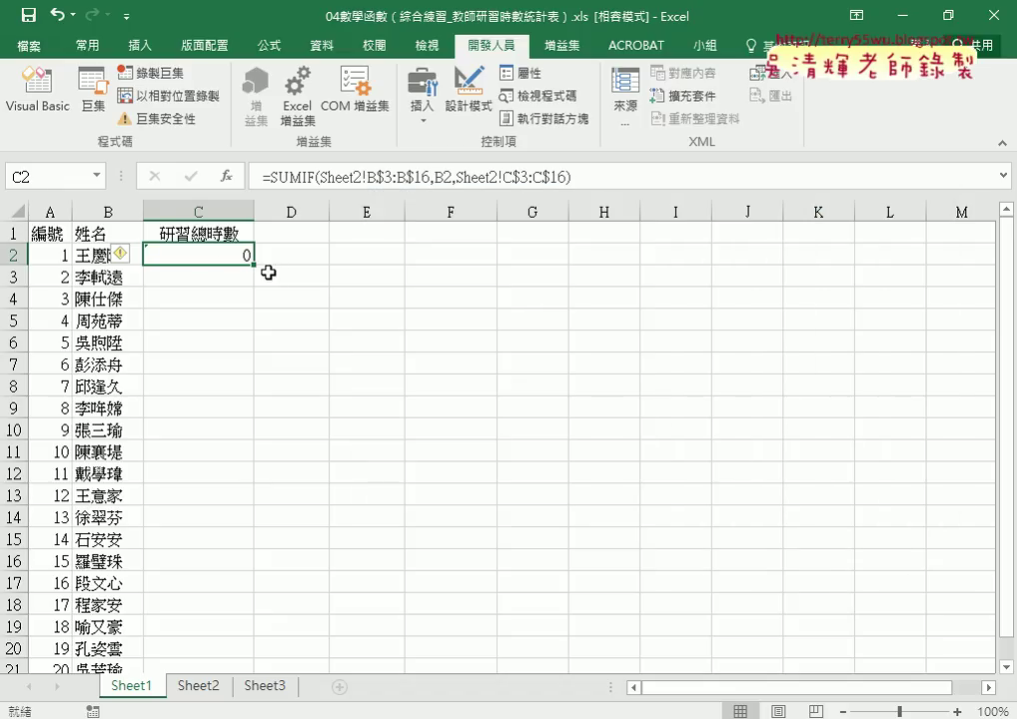
Copy C2's SUMIF down to C21 and check the copied formula in C3
double_click(252, 265)
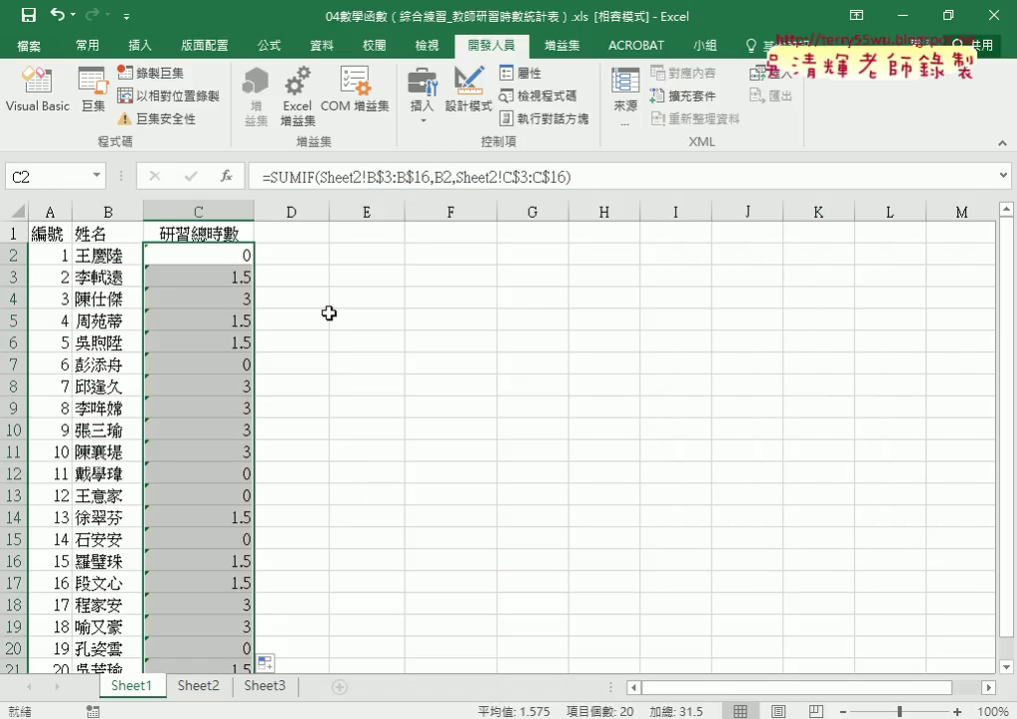
scroll(329, 313, down, 1)
scroll(252, 265, up, 1)
click(227, 277)
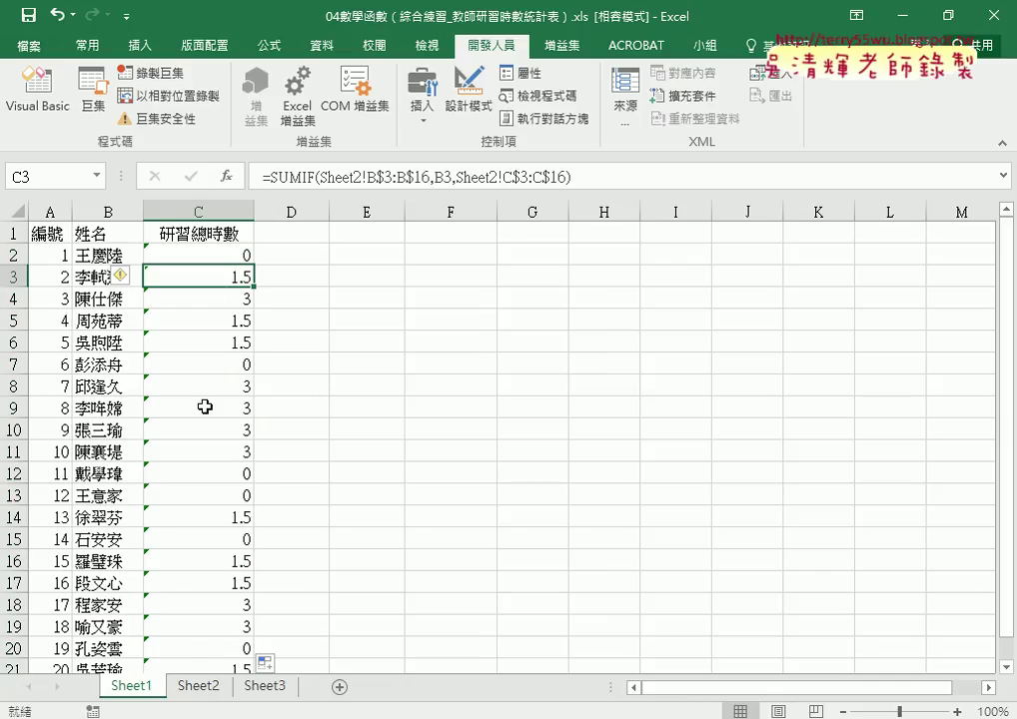
click(220, 255)
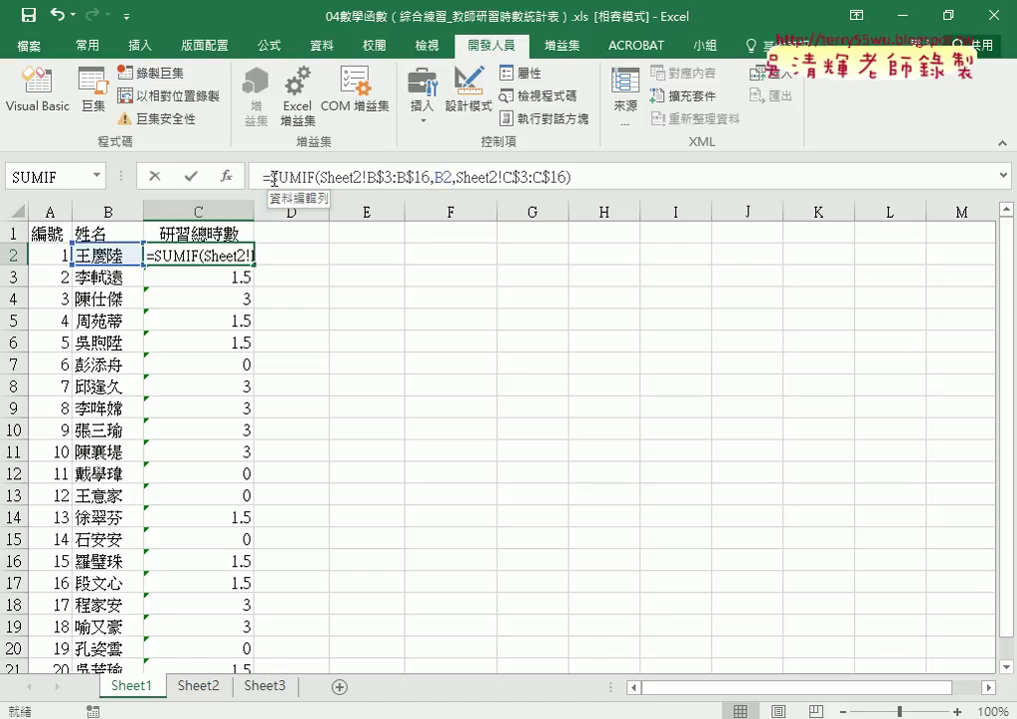
Copy C2's SUMIF text and append '+' plus a pasted second copy in the formula bar
drag(264, 177, 571, 177)
right_click(505, 190)
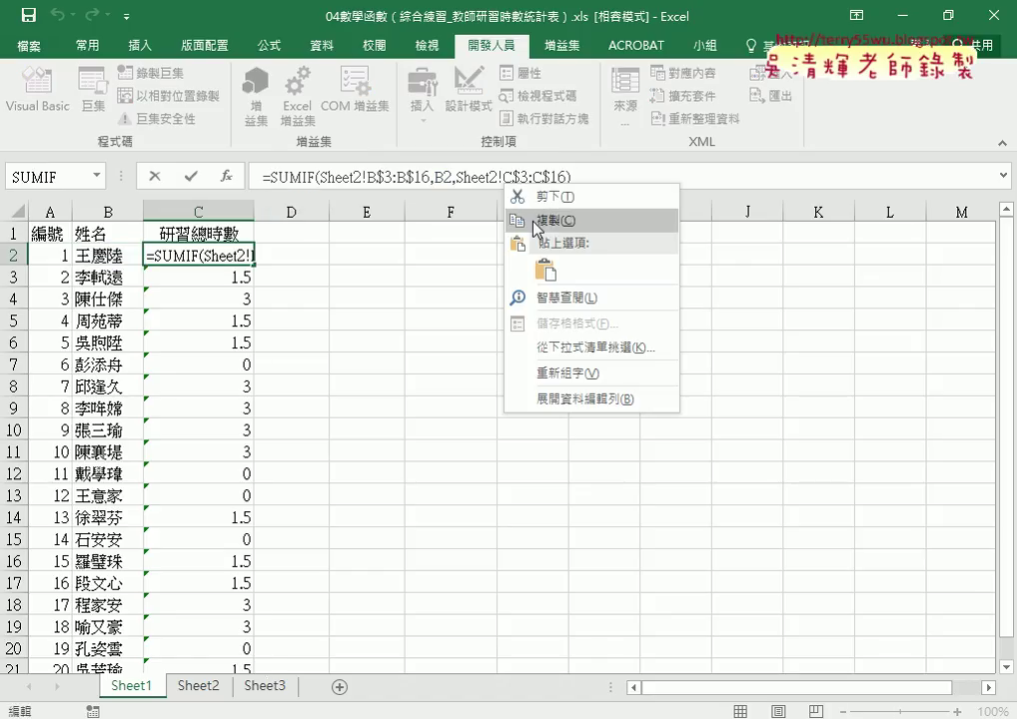
click(537, 222)
click(609, 178)
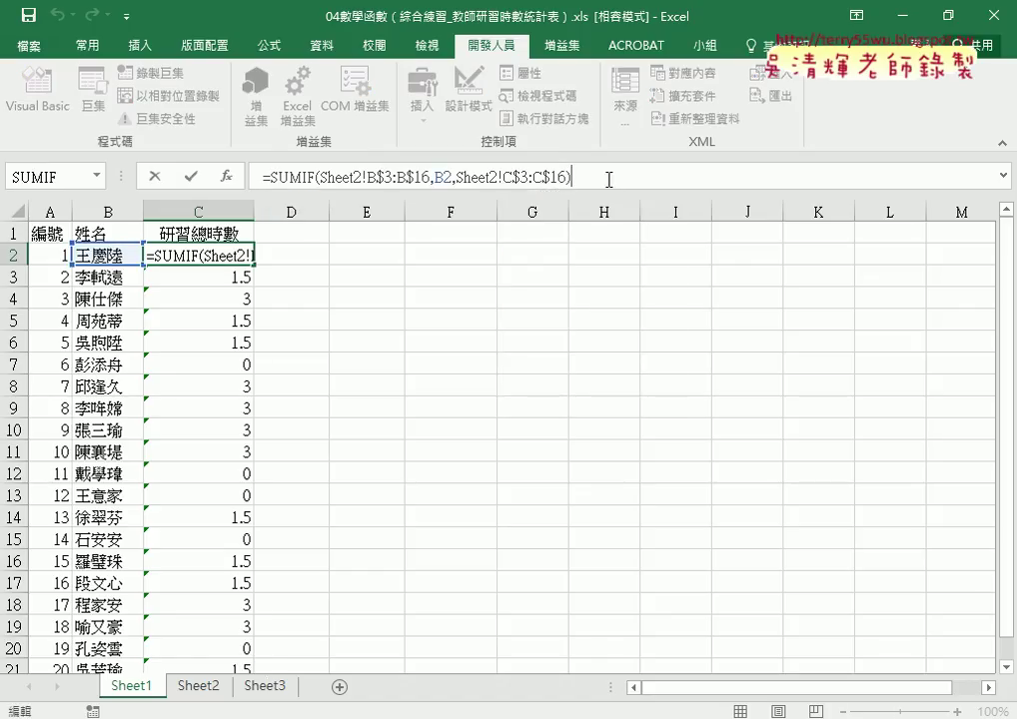
text(+)
key(ctrl+v)
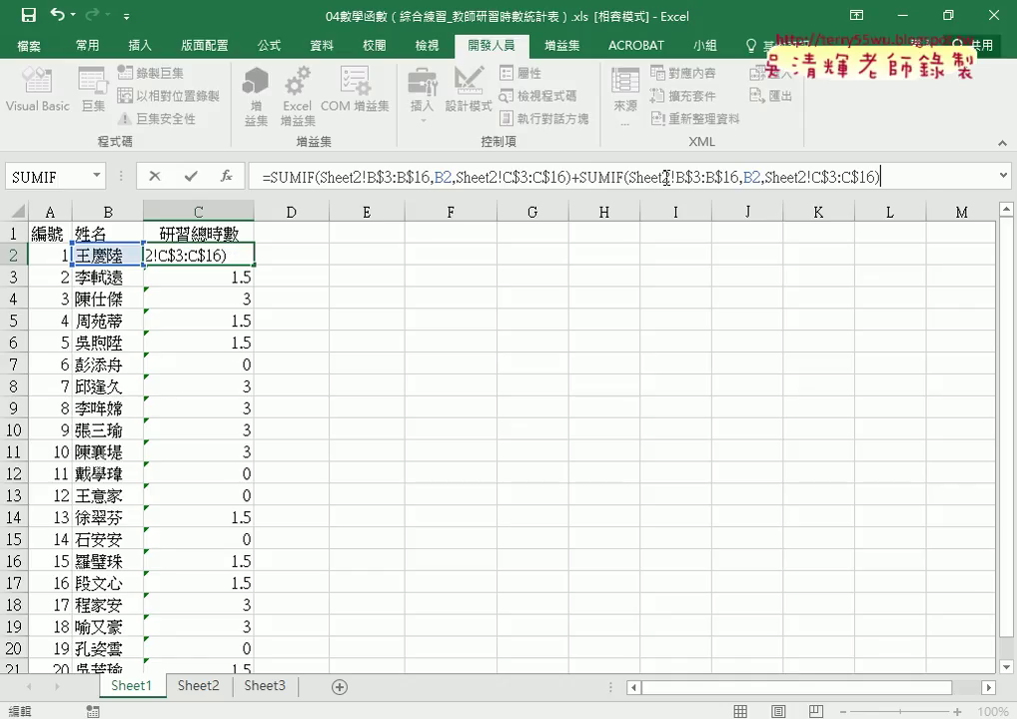
Change the second SUMIF to Sheet3!B$3:B$14 and Sheet3!C$3:C$14, then fill it down C2:C21
click(669, 178)
key(BackSpace)
text(3)
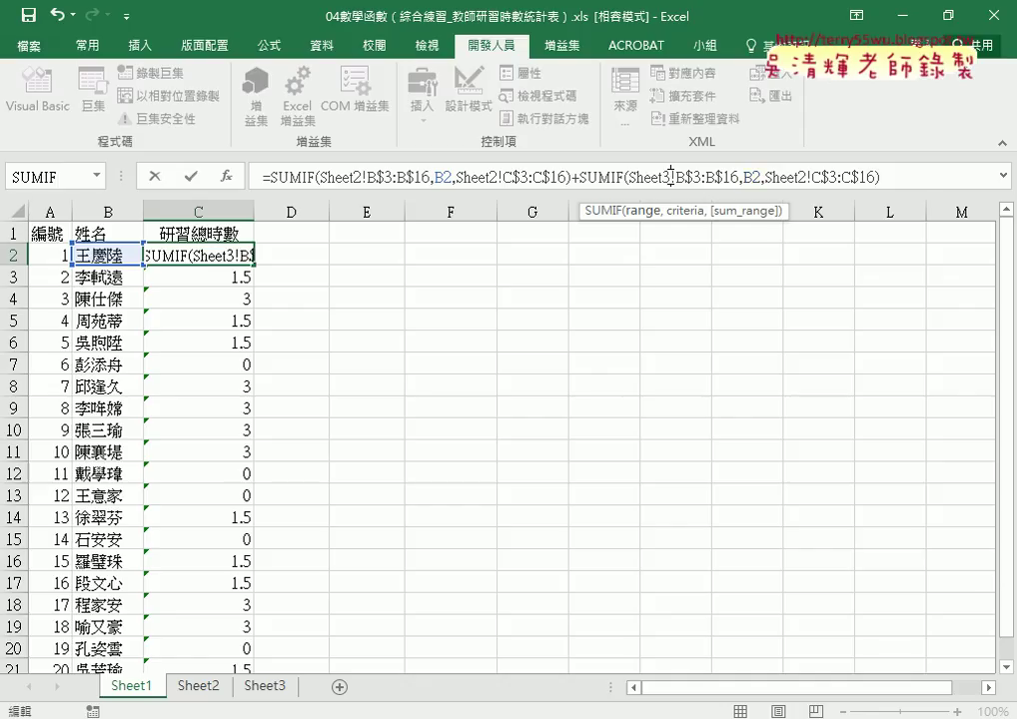
click(737, 177)
key(BackSpace)
text(4)
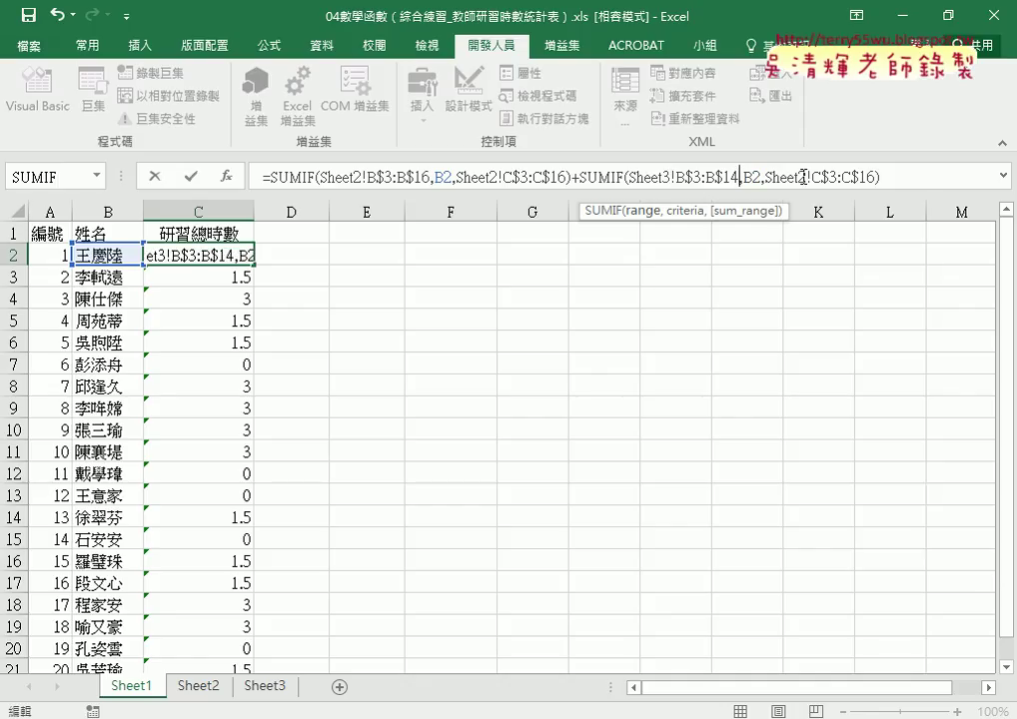
click(807, 177)
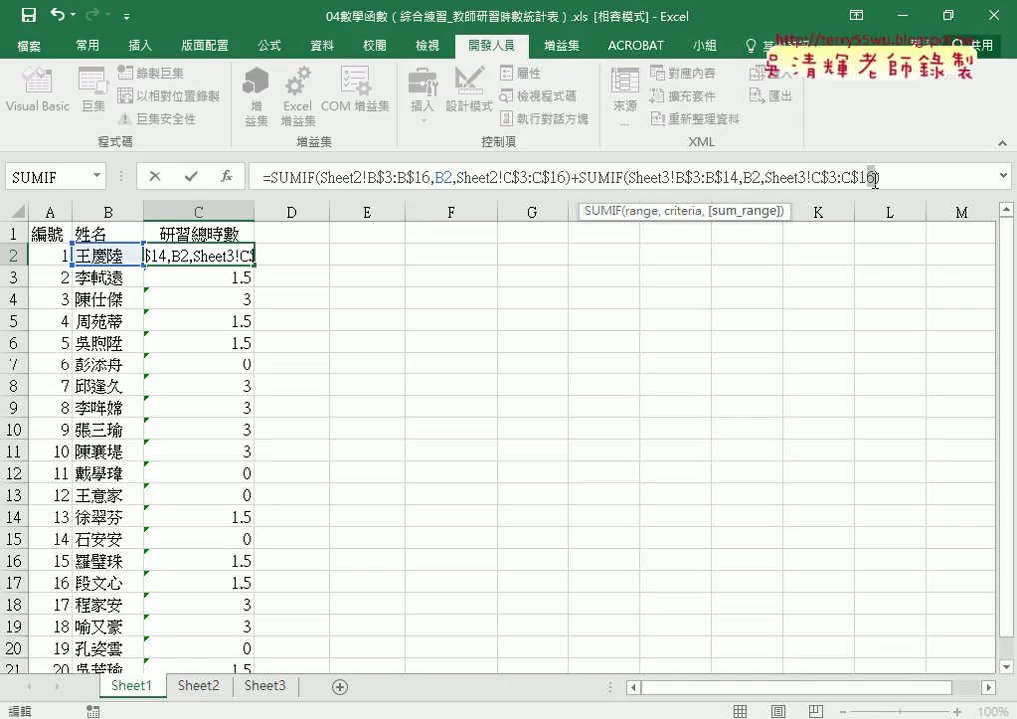
click(875, 177)
key(BackSpace)
text(4)
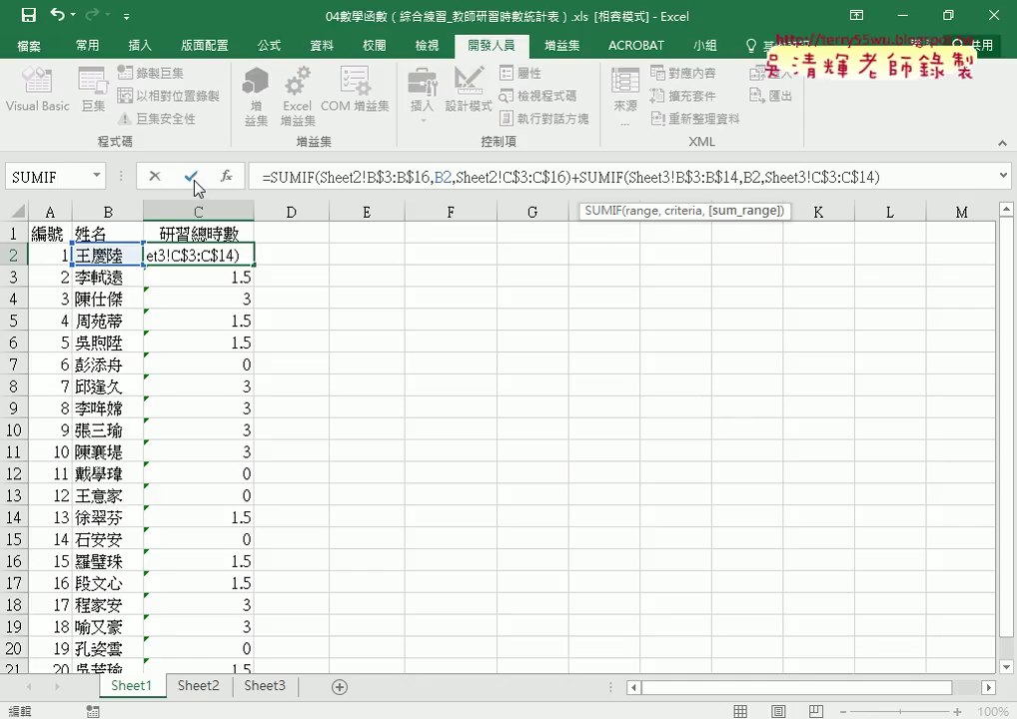
click(192, 176)
double_click(254, 265)
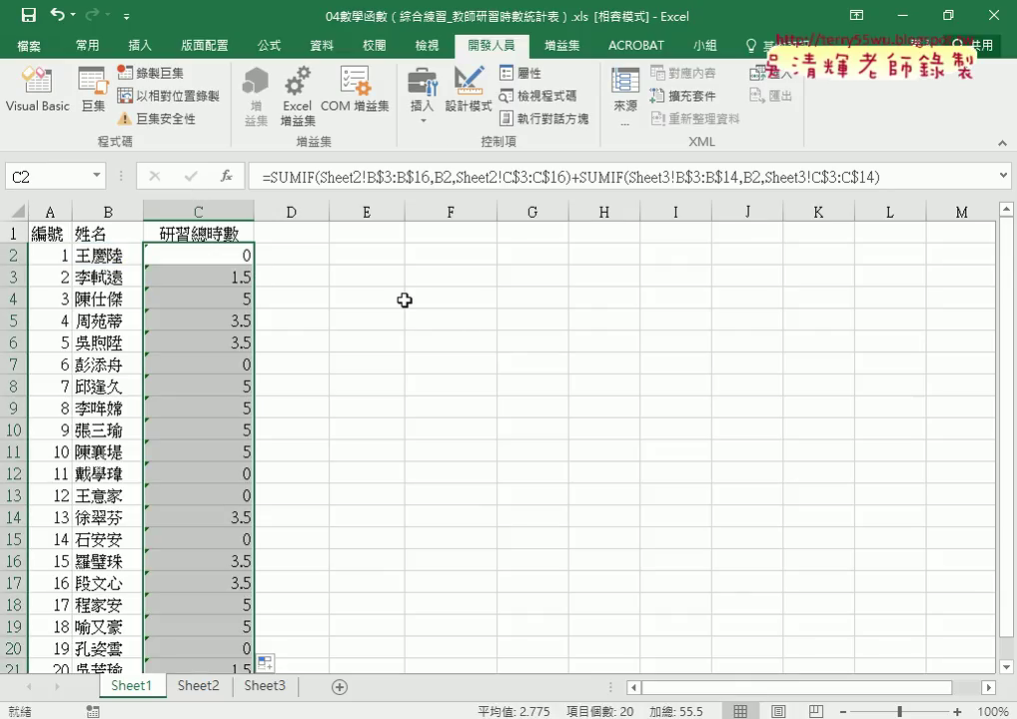
scroll(404, 300, down, 1)
scroll(405, 300, up, 1)
drag(327, 246, 327, 288)
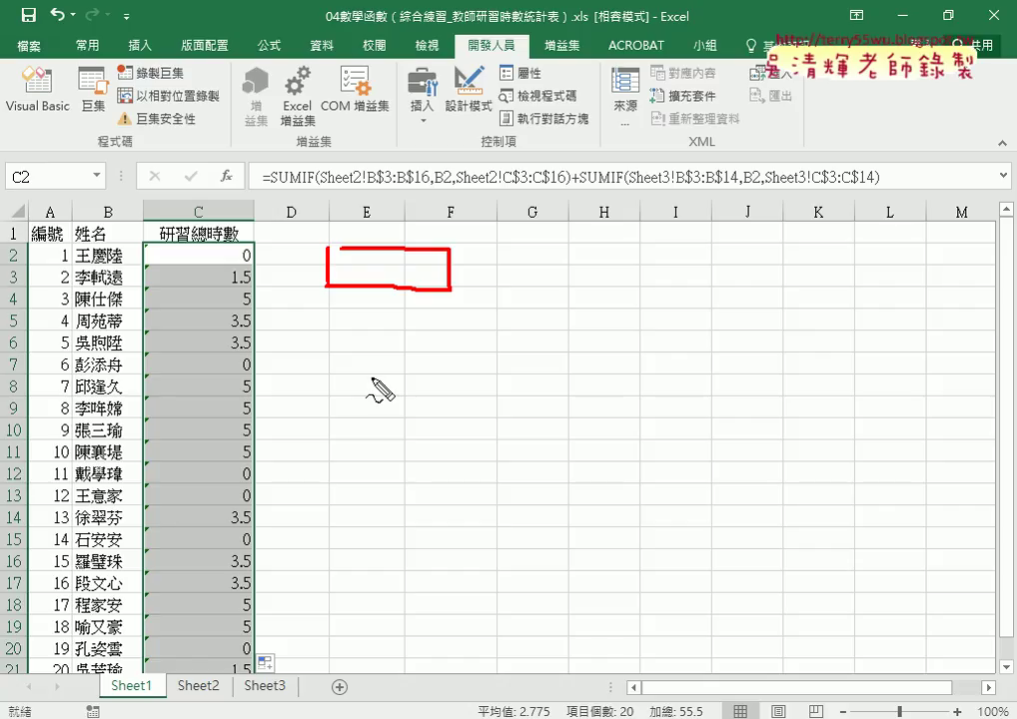
drag(248, 243, 251, 269)
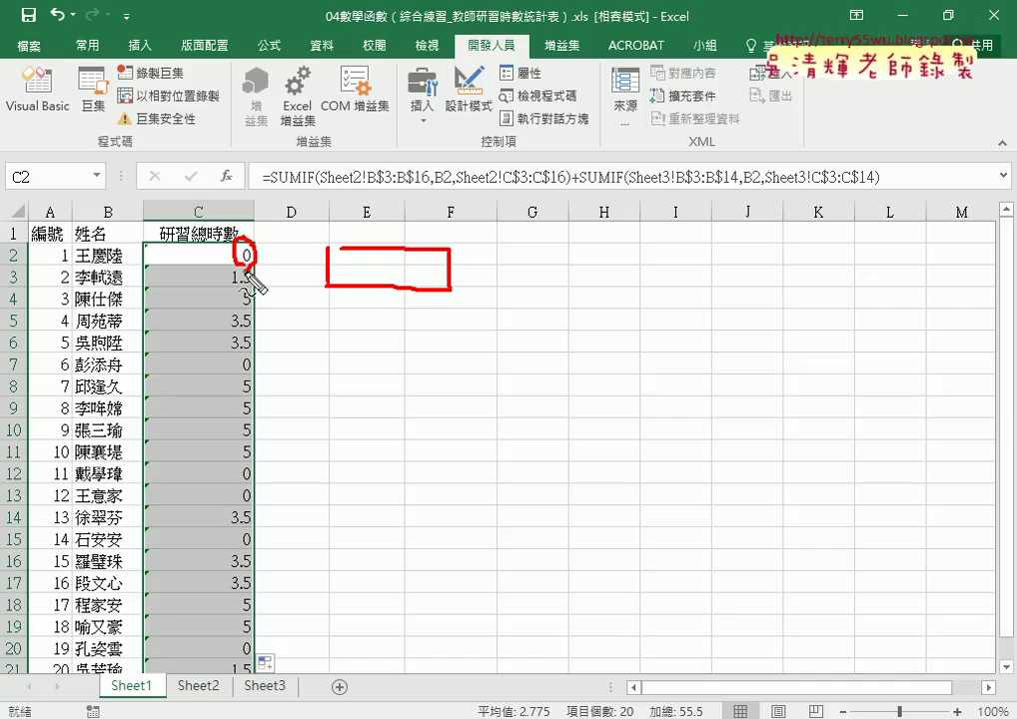
key(Escape)
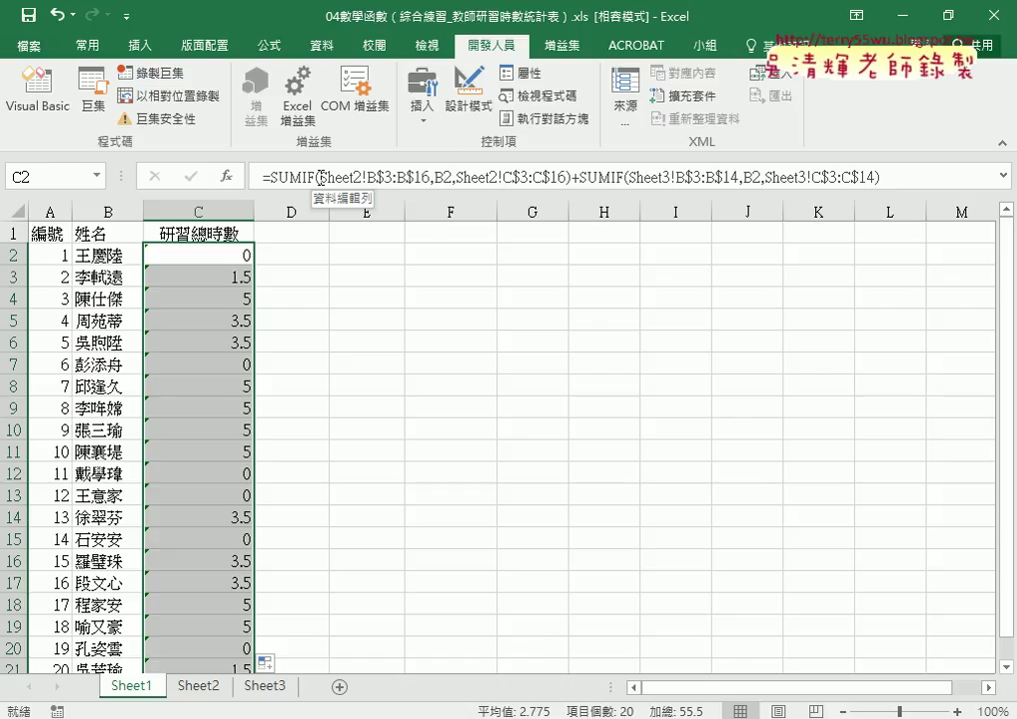
Select the whole sheet and clear 鎖定 in the Format Cells 保護 settings
click(18, 208)
right_click(323, 334)
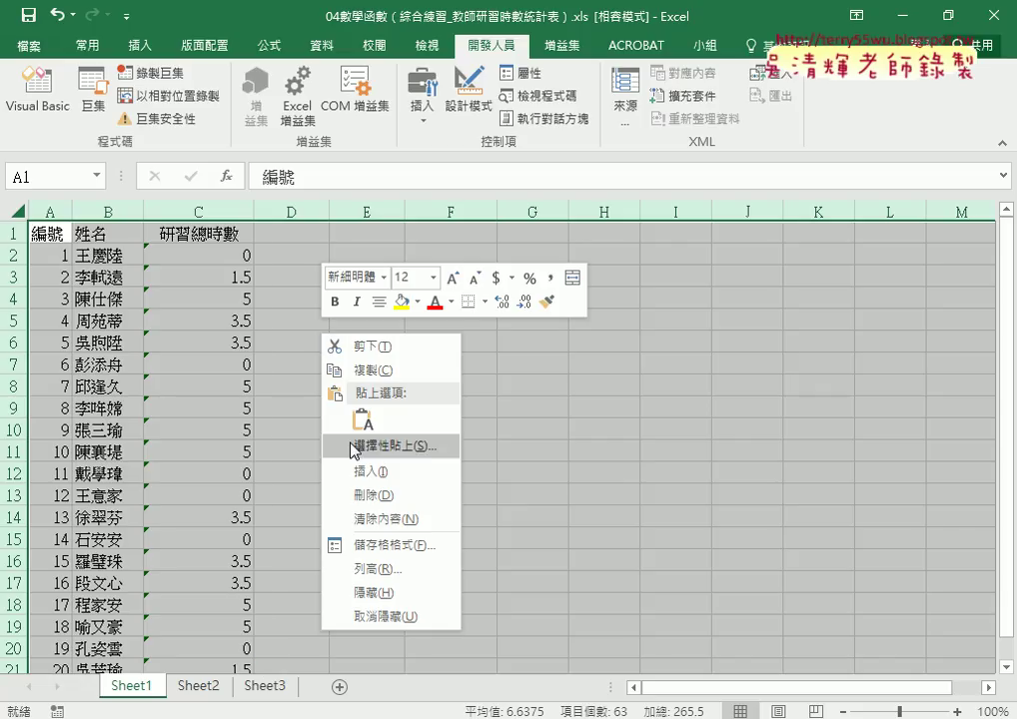
click(363, 544)
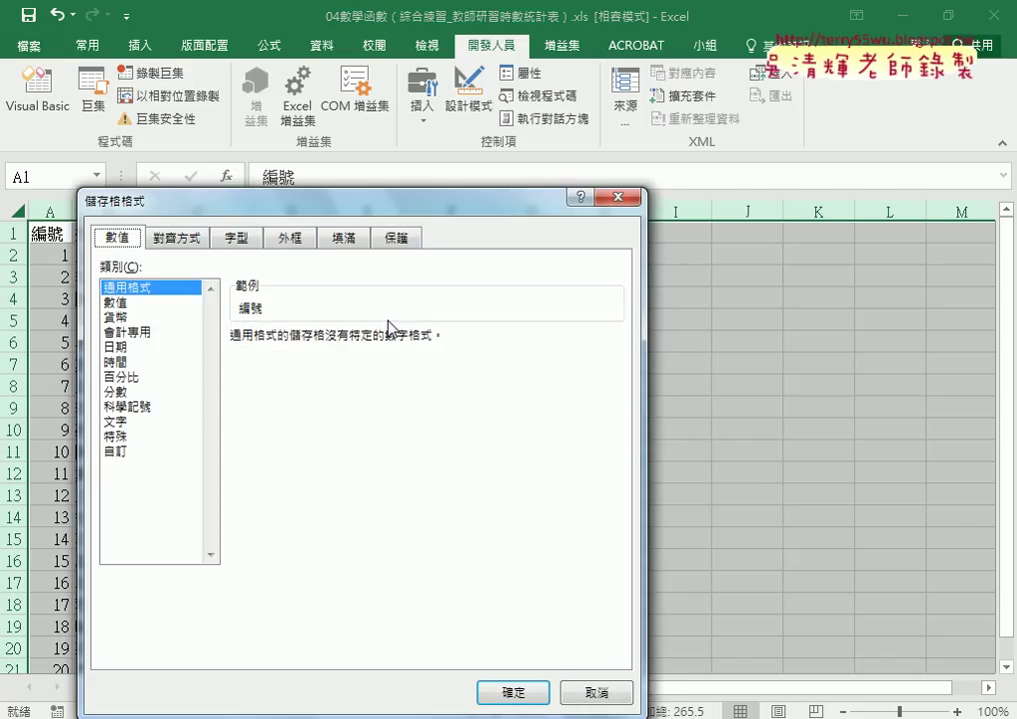
click(413, 234)
drag(424, 217, 668, 186)
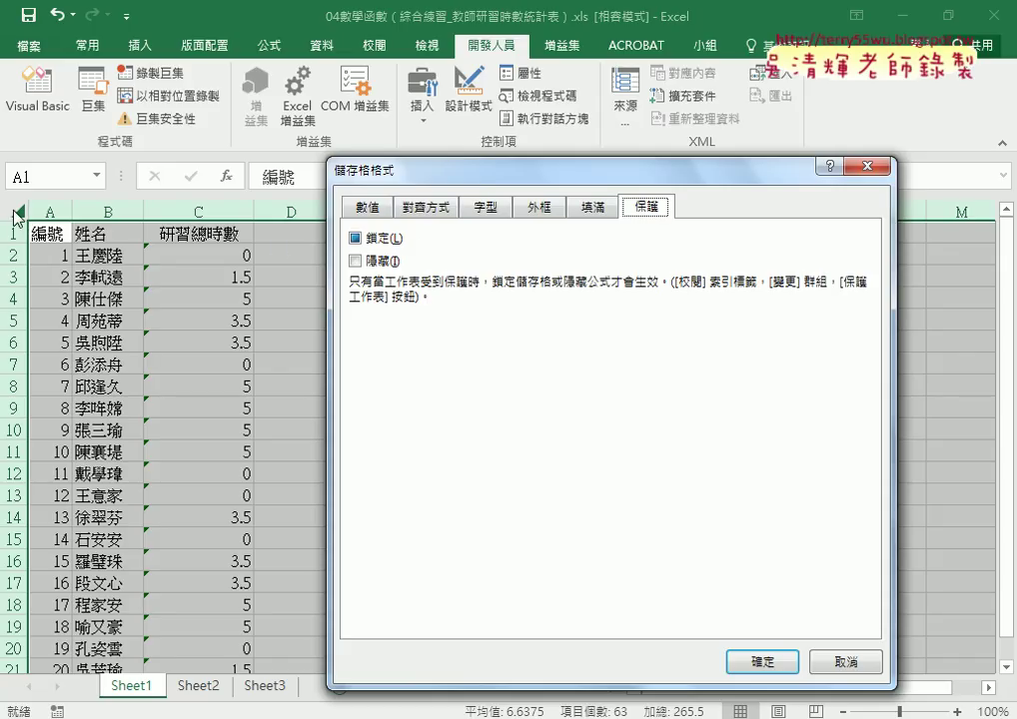
click(354, 238)
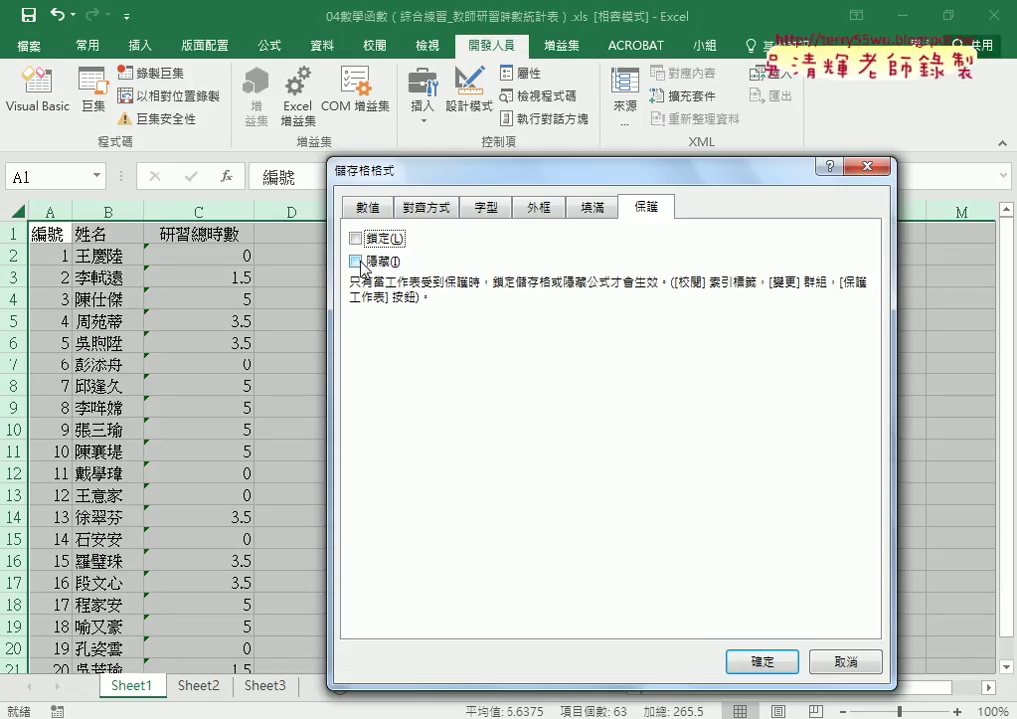
click(762, 662)
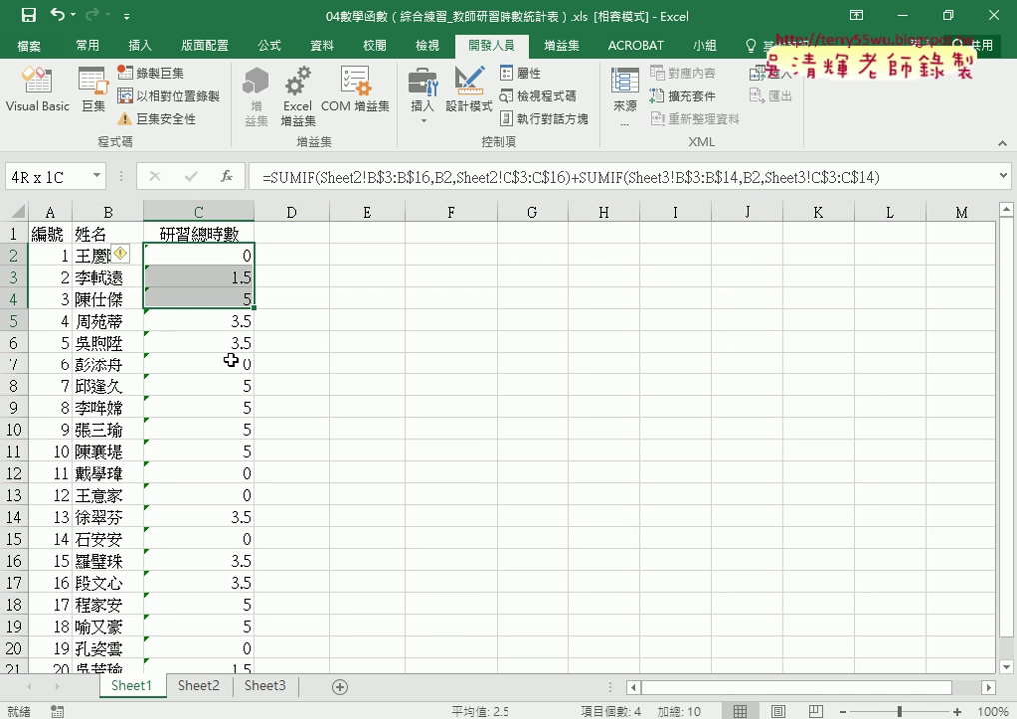
Tick both 鎖定 and 隱藏 for the formula cells C2:C21 in Format Cells
drag(231, 360, 223, 608)
right_click(227, 420)
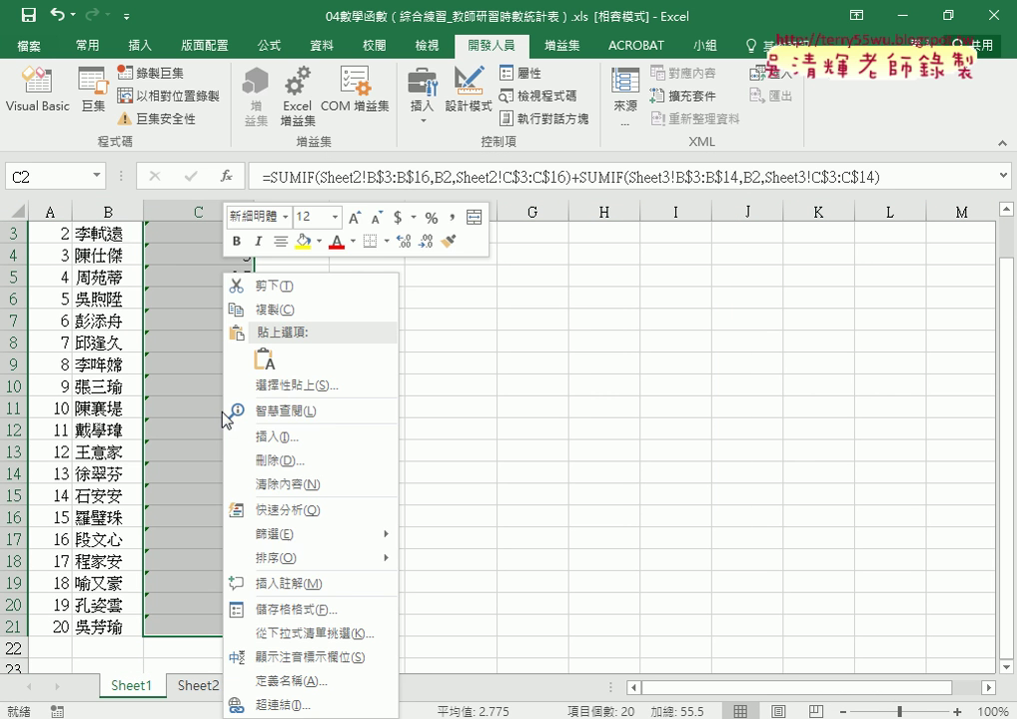
click(297, 609)
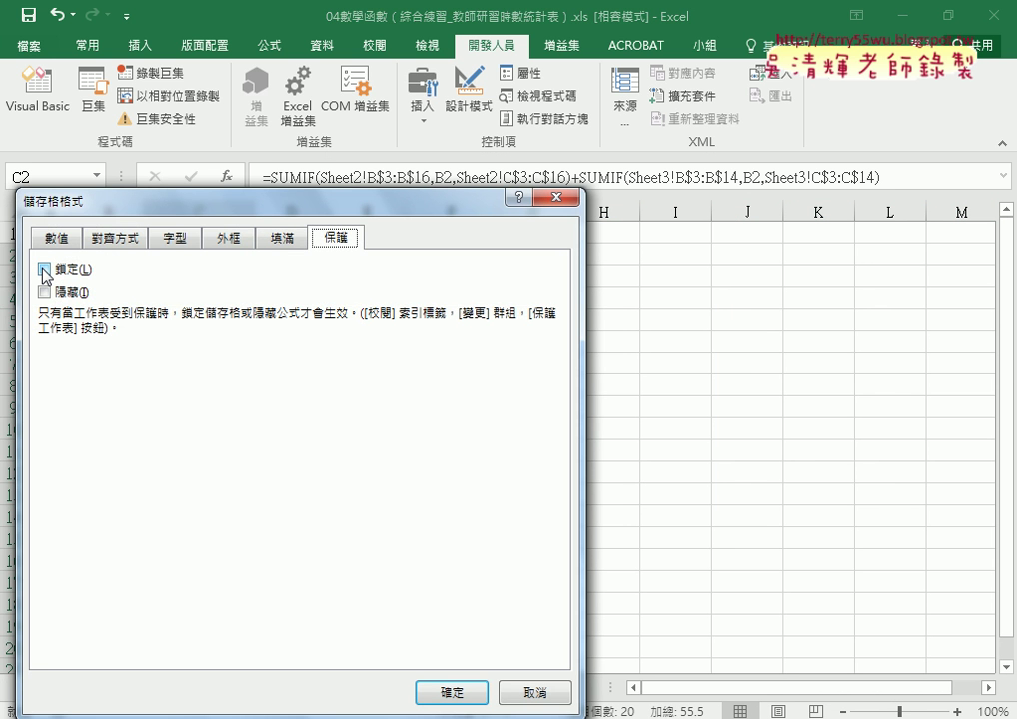
click(44, 269)
click(44, 292)
drag(139, 205, 412, 197)
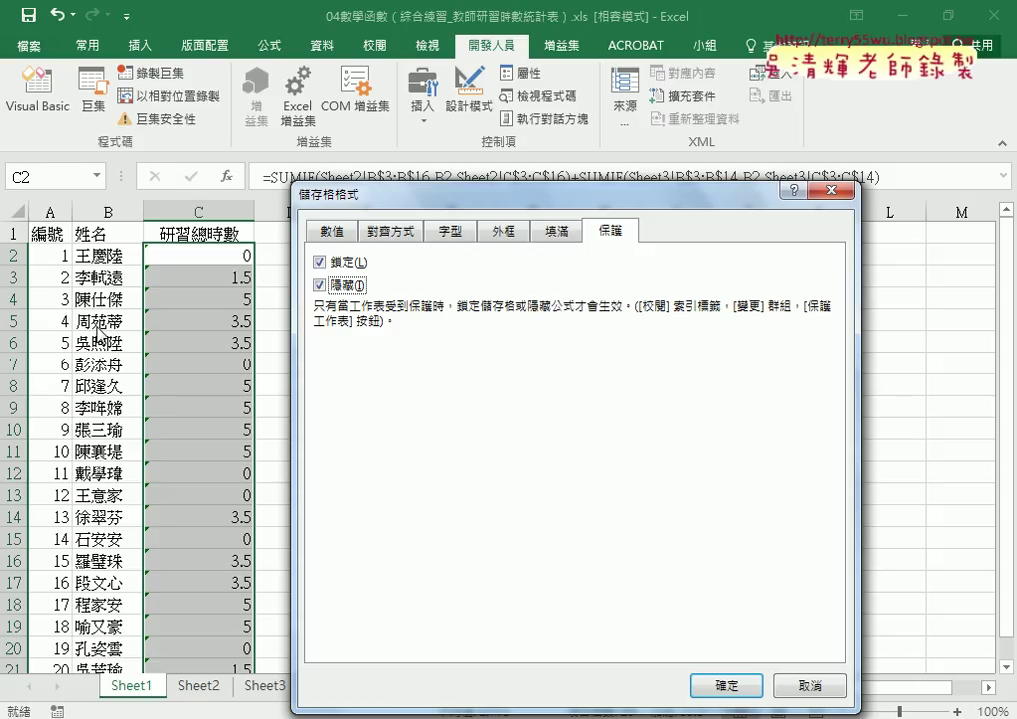
click(731, 686)
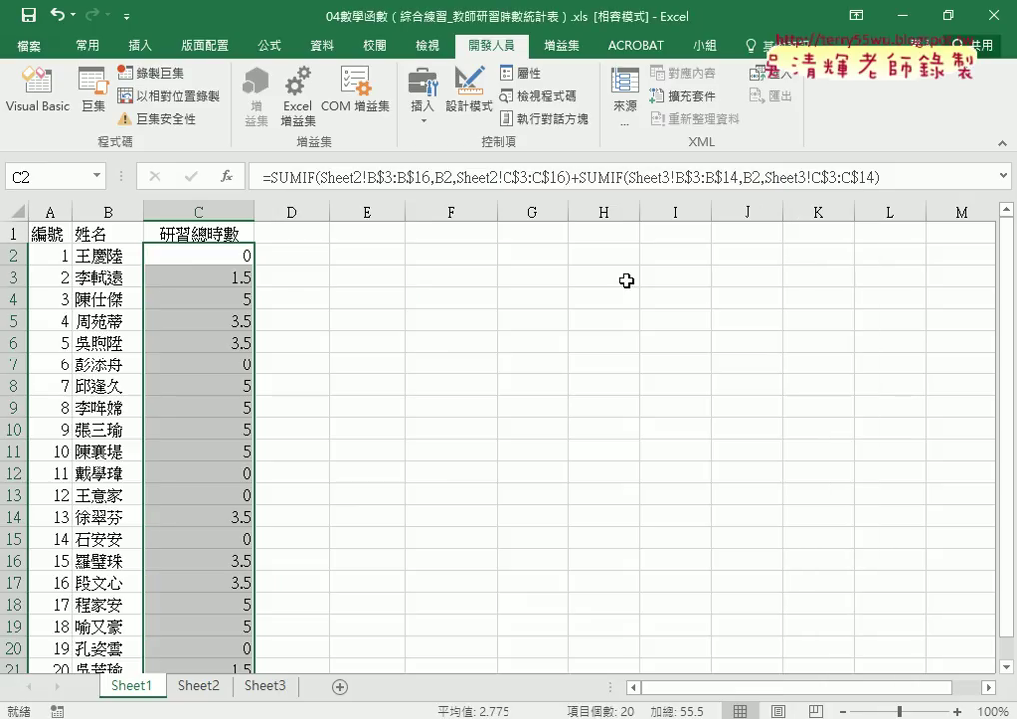
Protect Sheet1 with 保護工作表, entering the sheet password and confirming it
click(377, 47)
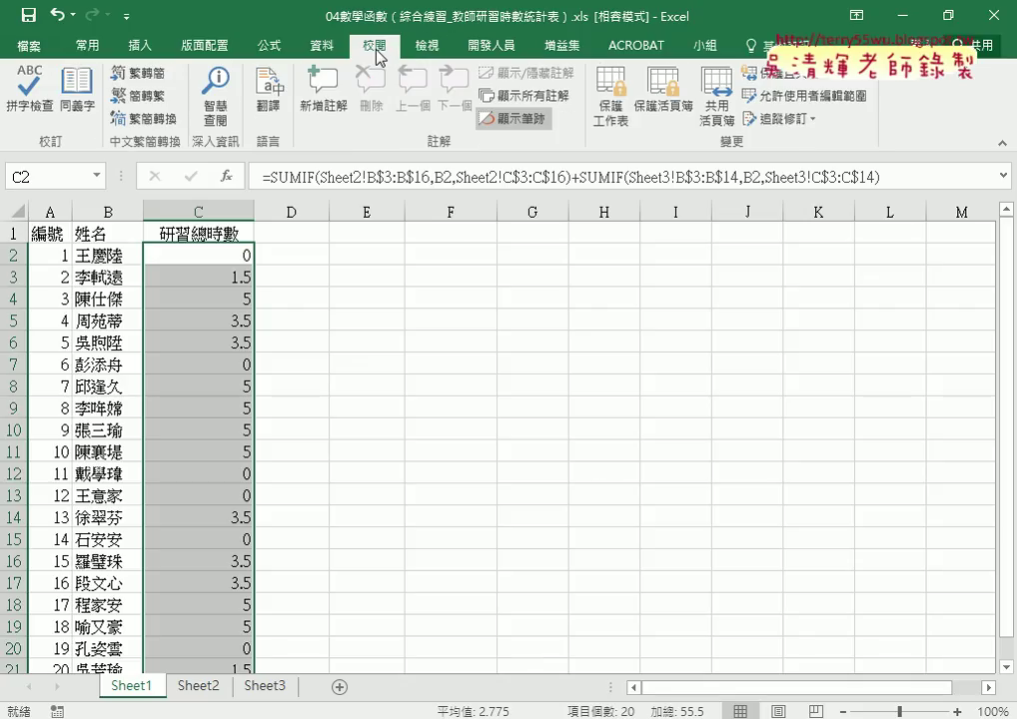
click(605, 122)
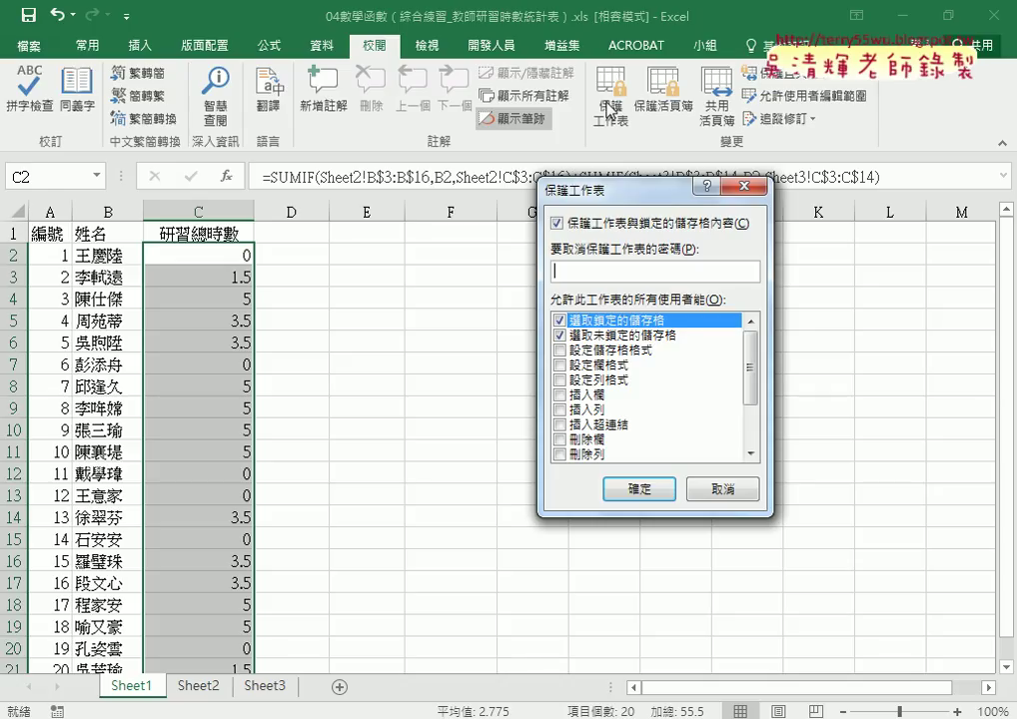
key(Return)
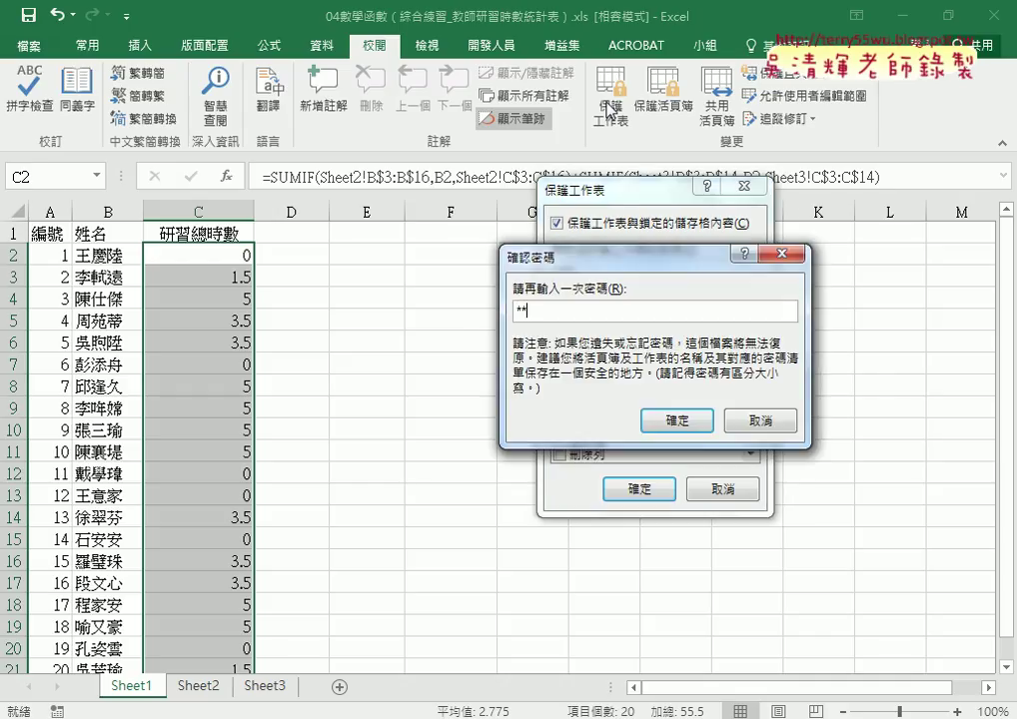
key(Return)
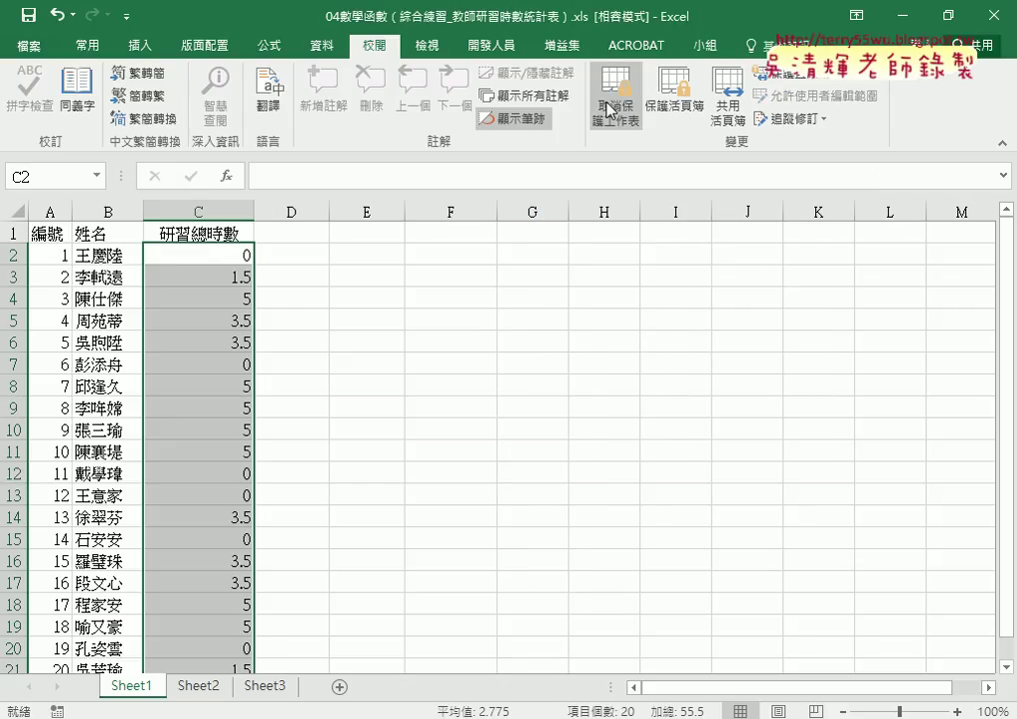
click(426, 406)
Select C2 to see its hidden formula, try editing it, and dismiss the protection warning
click(203, 263)
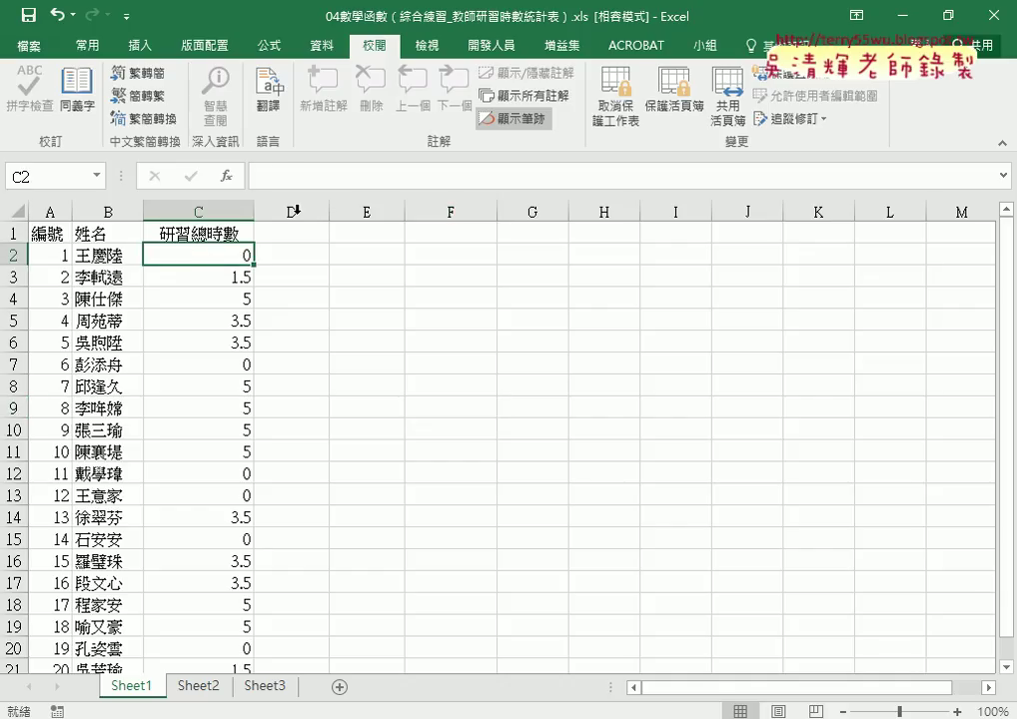
double_click(203, 262)
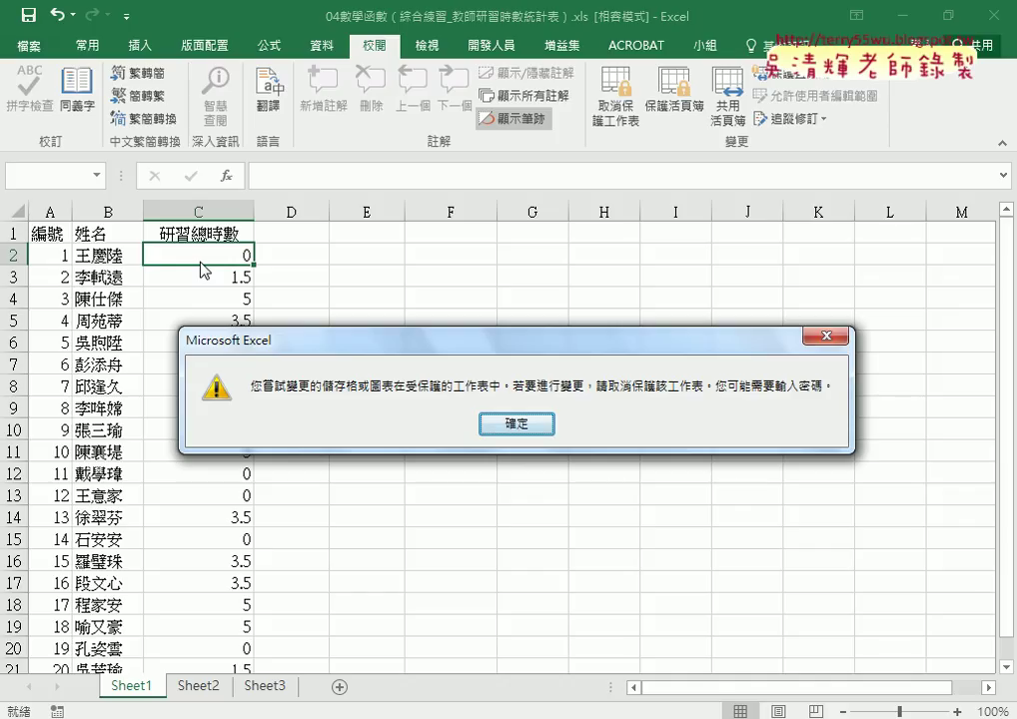
click(508, 423)
click(386, 359)
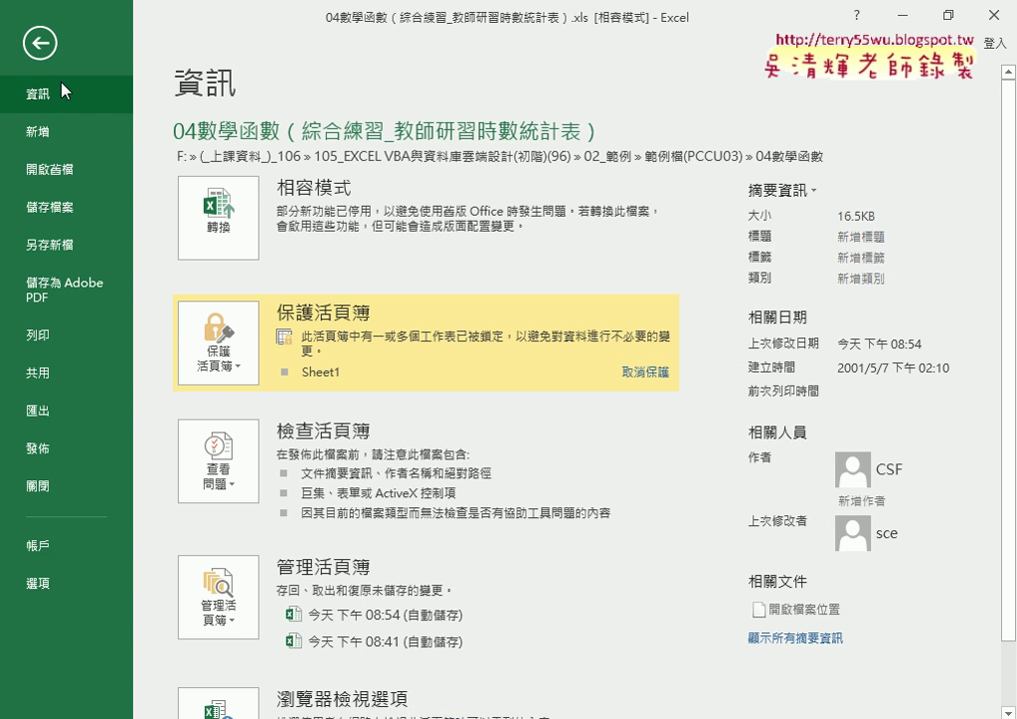
Leave the file info page and return to the protected Sheet1
click(36, 36)
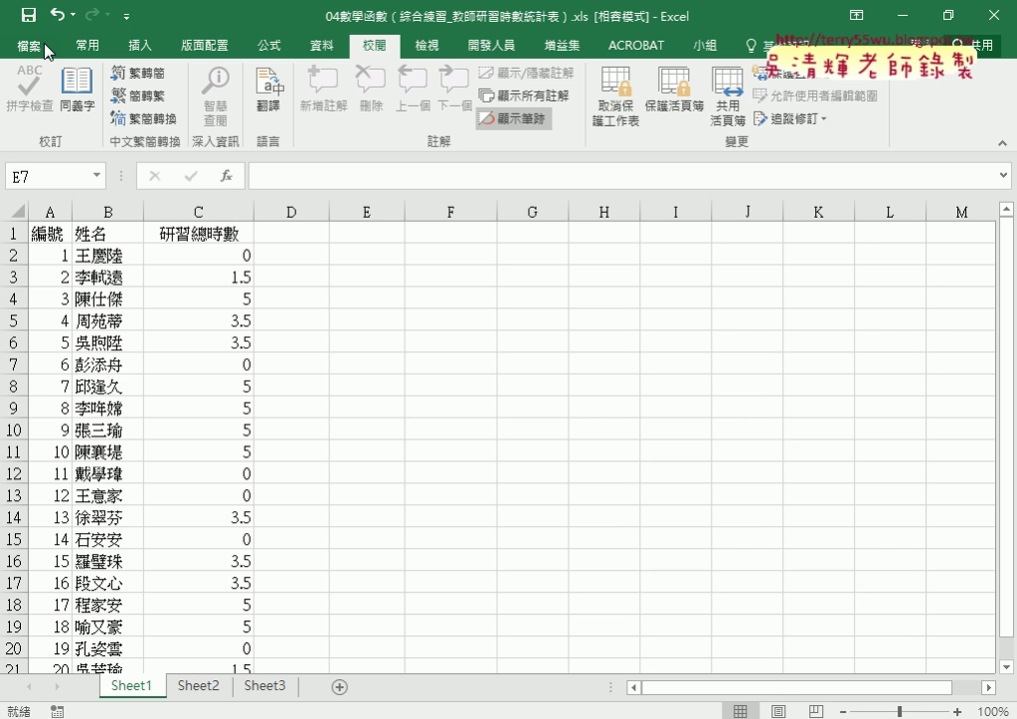
Try unprotecting Sheet1 twice with a wrong password, dismissing each error
click(616, 112)
drag(625, 311, 349, 263)
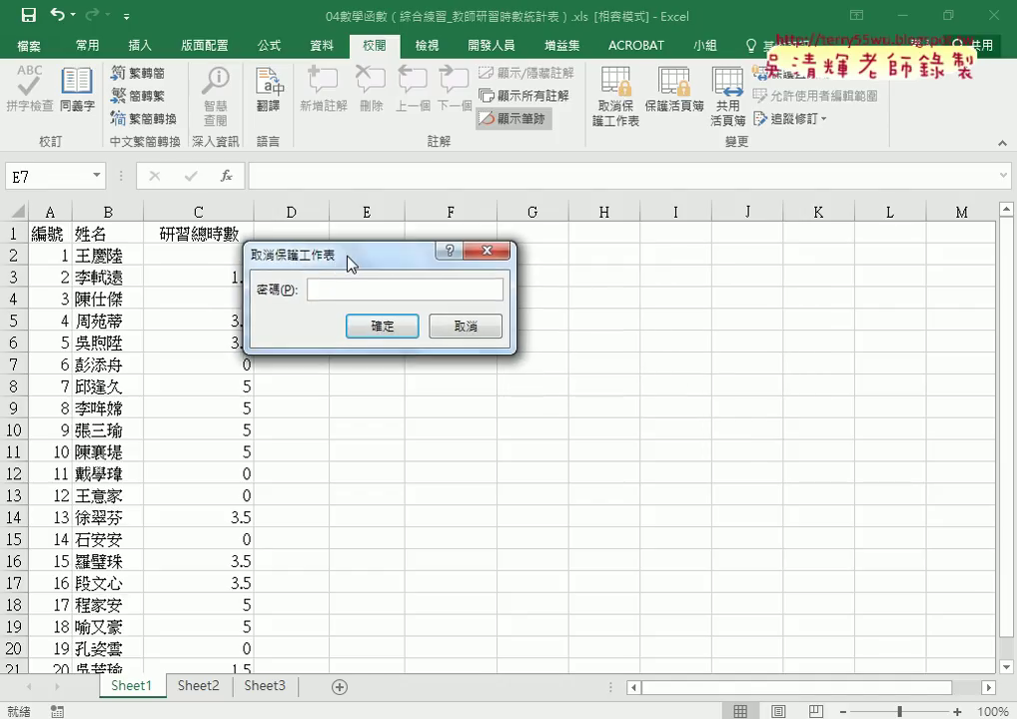
key(Return)
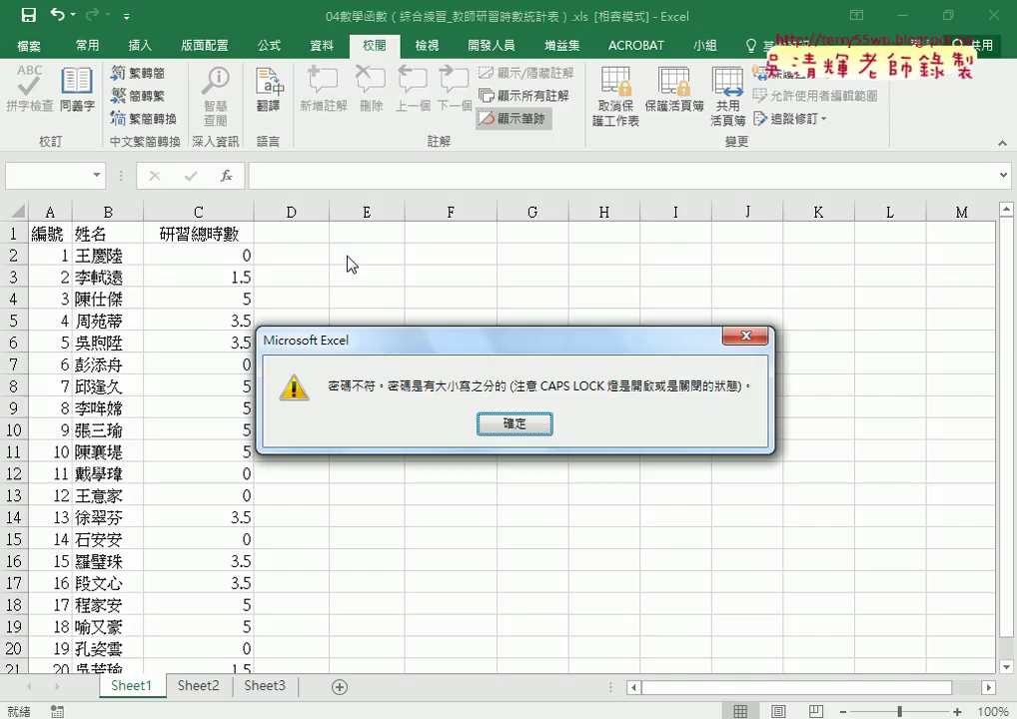
key(Return)
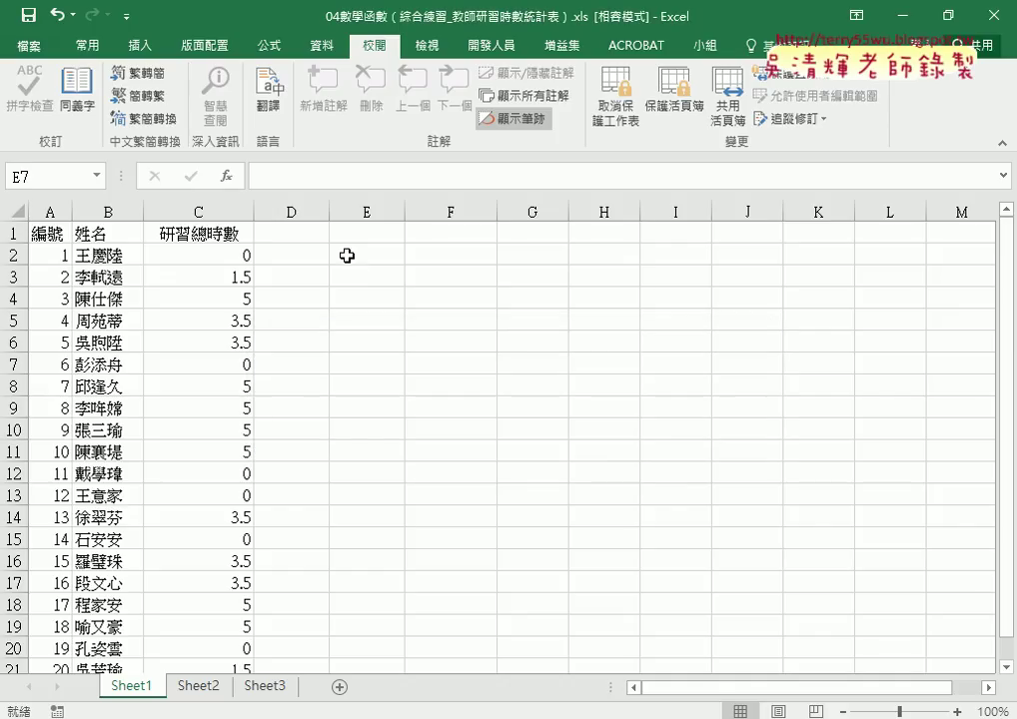
click(625, 122)
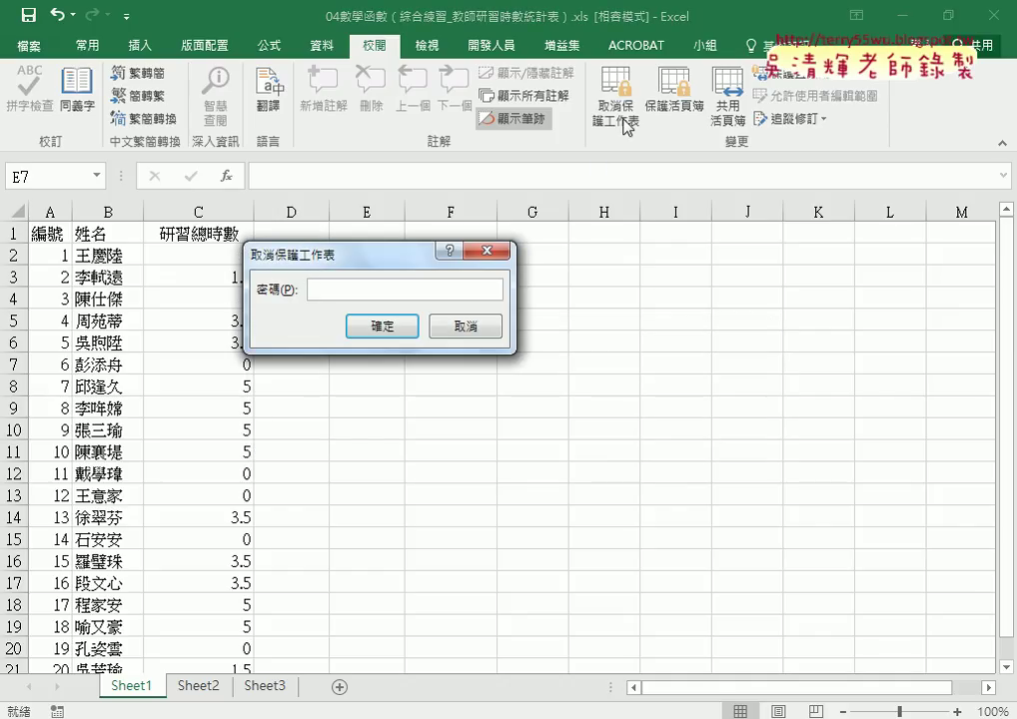
key(Return)
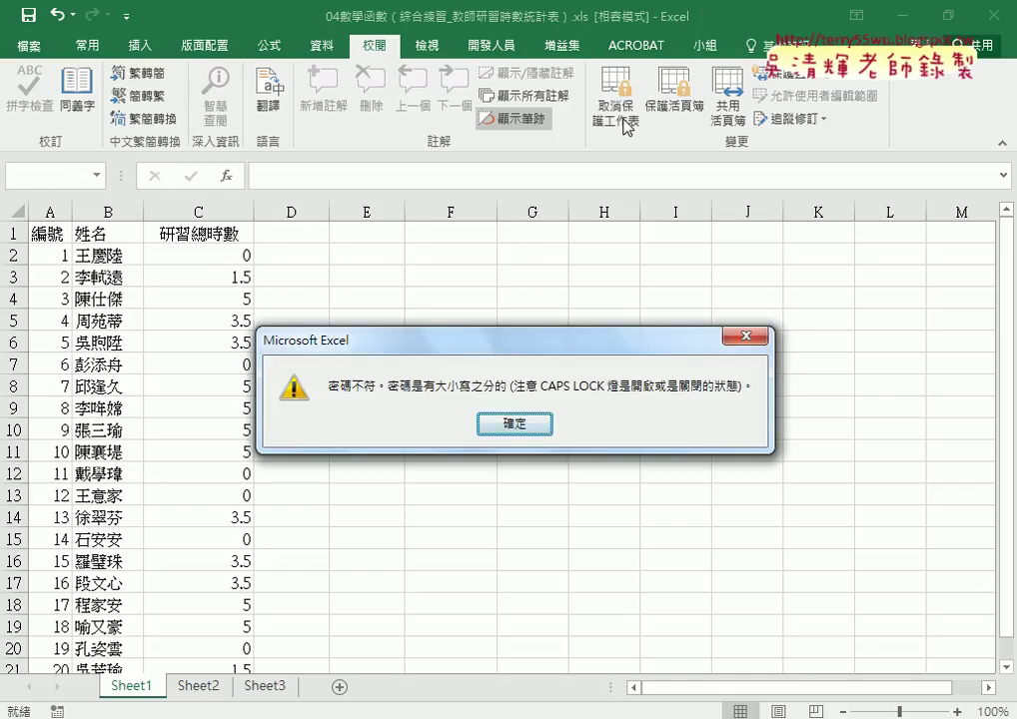
click(501, 424)
Unprotect Sheet1 by entering the correct sheet password
click(615, 102)
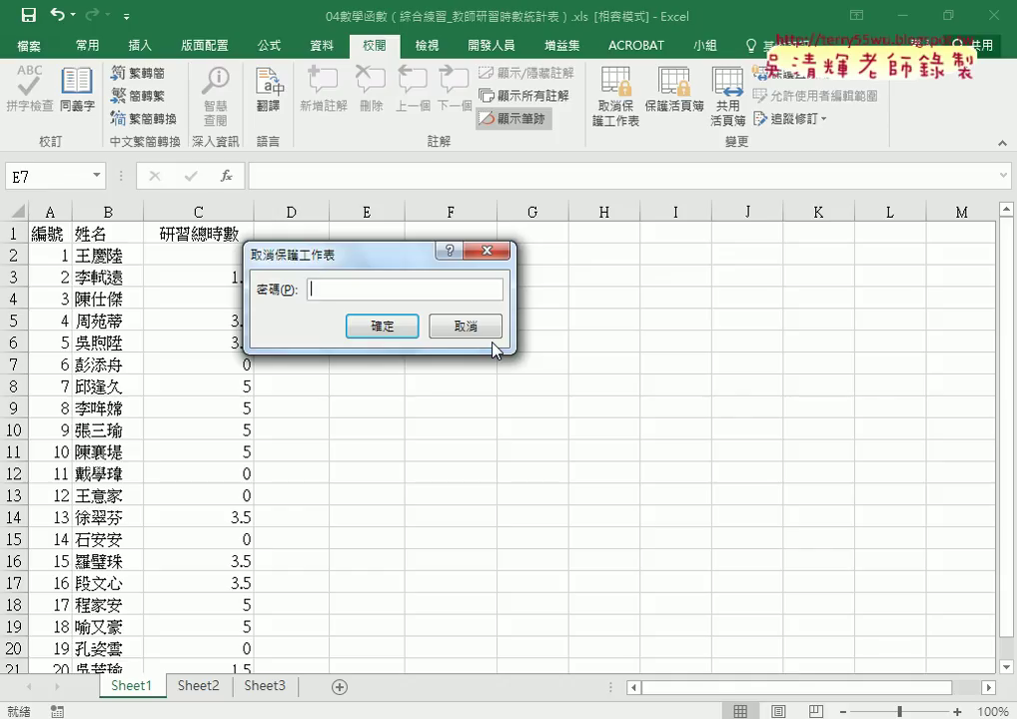
text(****)
key(Return)
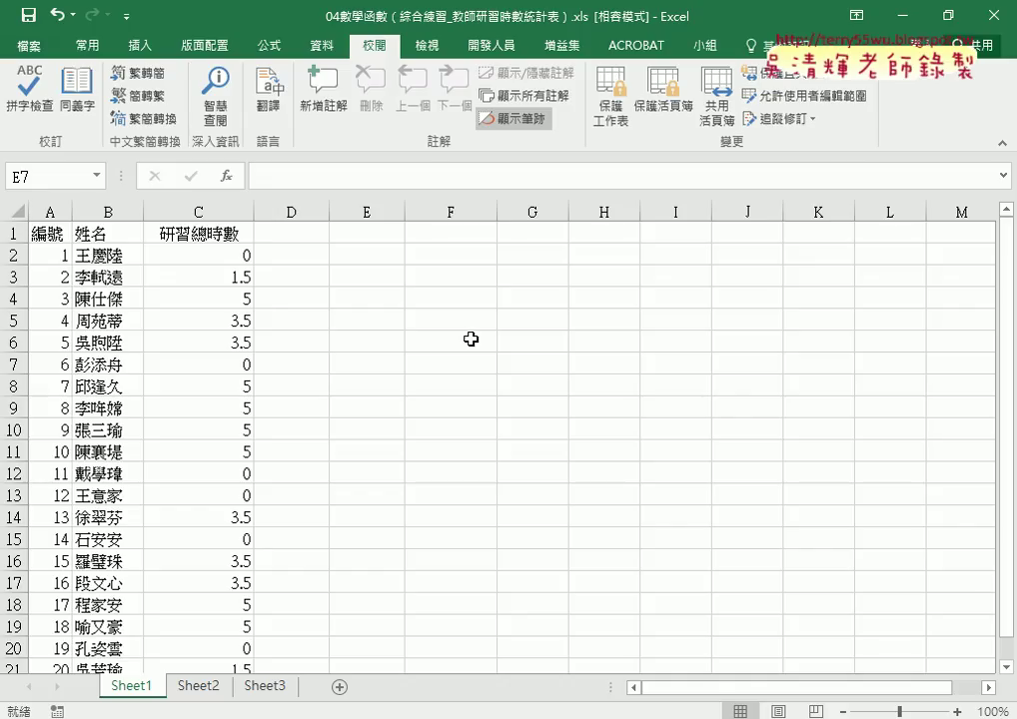
click(220, 258)
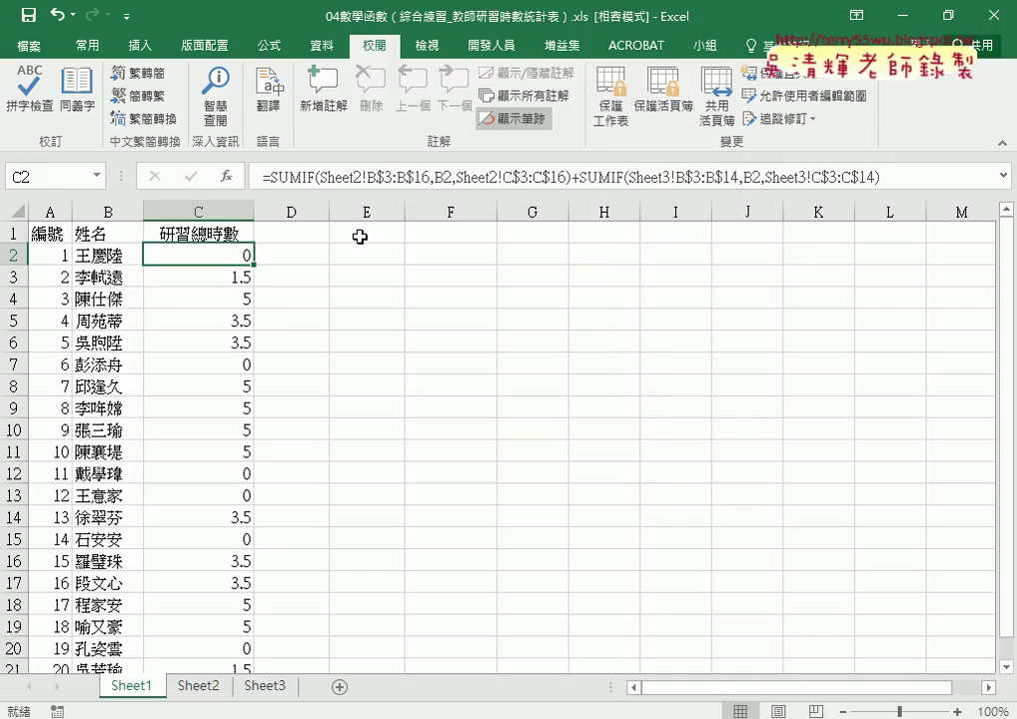
click(285, 177)
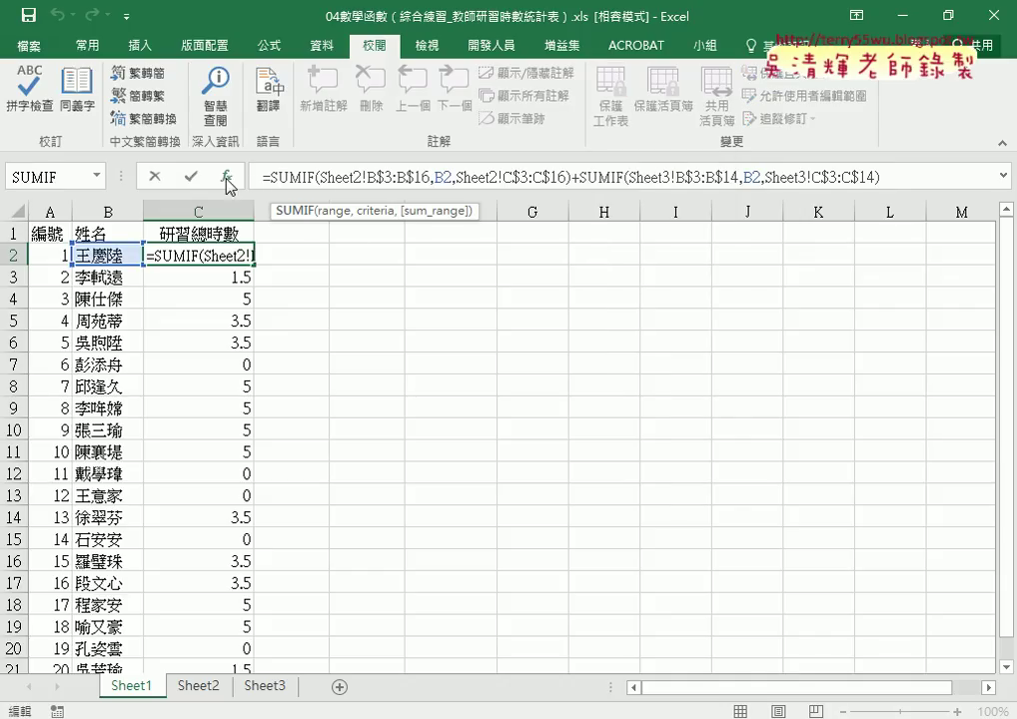
click(227, 176)
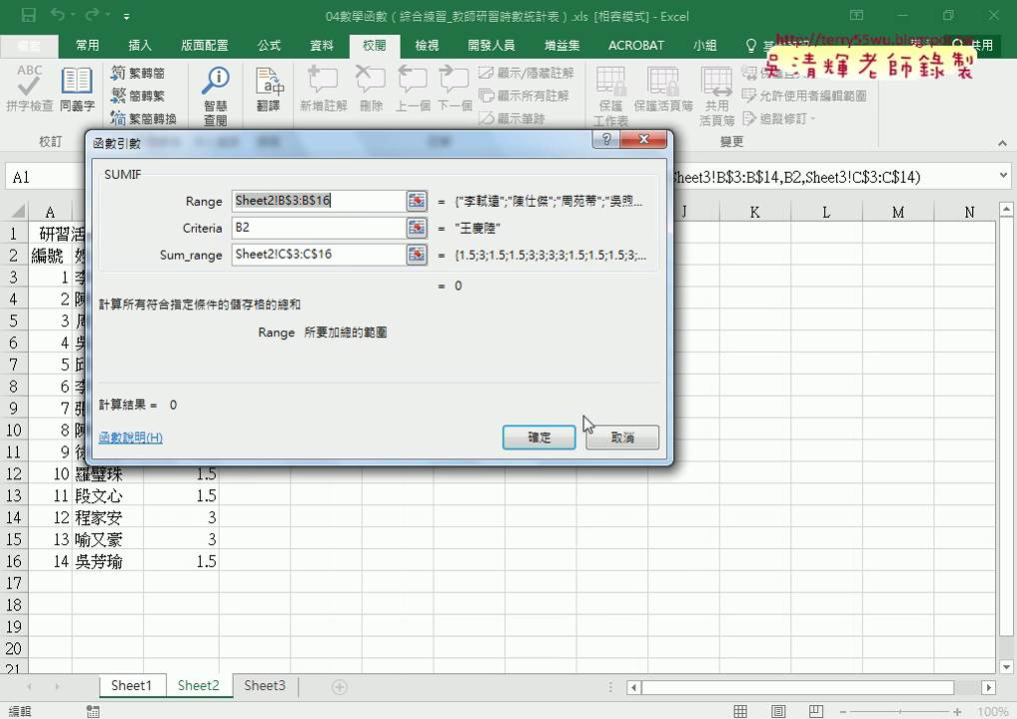
click(530, 437)
Clear both 鎖定 and 隱藏 for every cell on the sheet
click(20, 212)
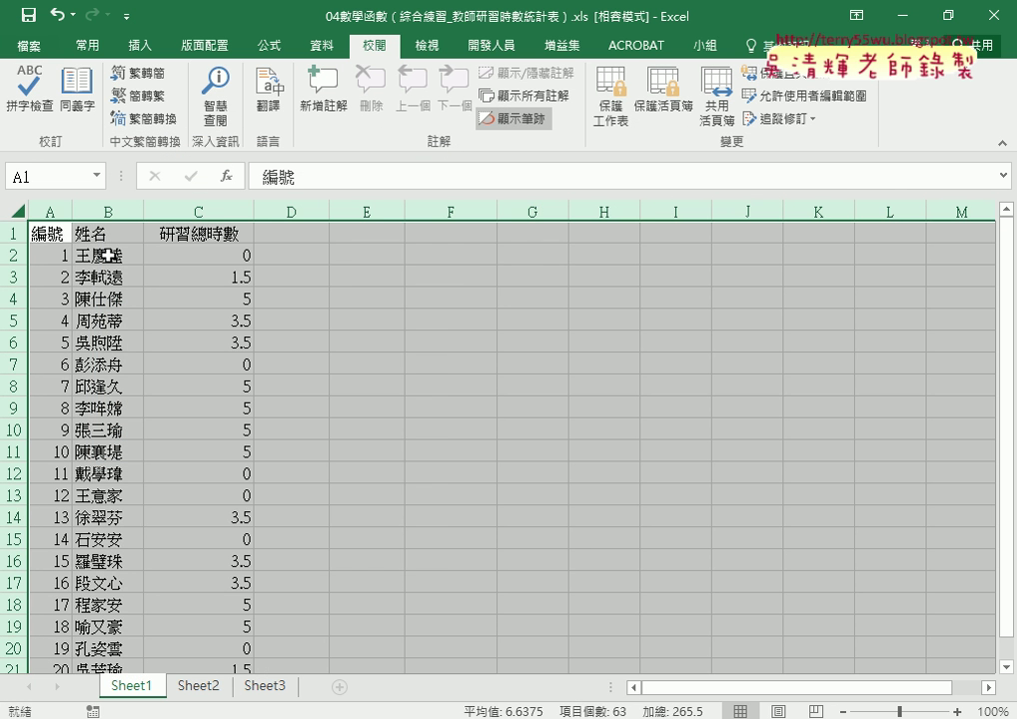
right_click(317, 275)
click(372, 476)
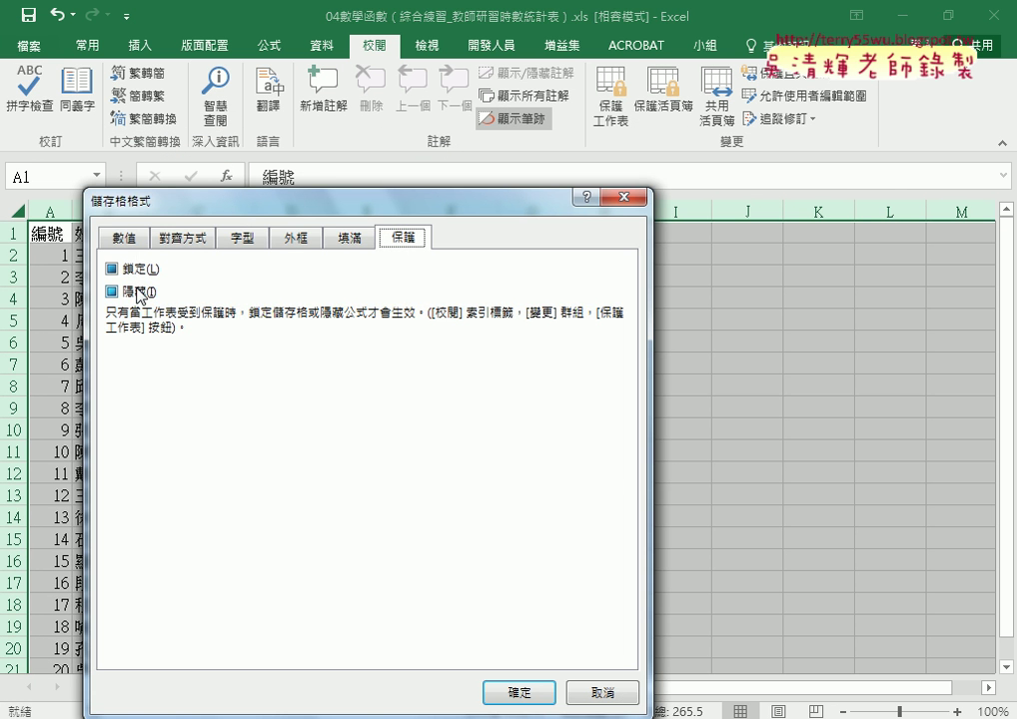
click(111, 269)
click(111, 290)
click(111, 269)
click(111, 291)
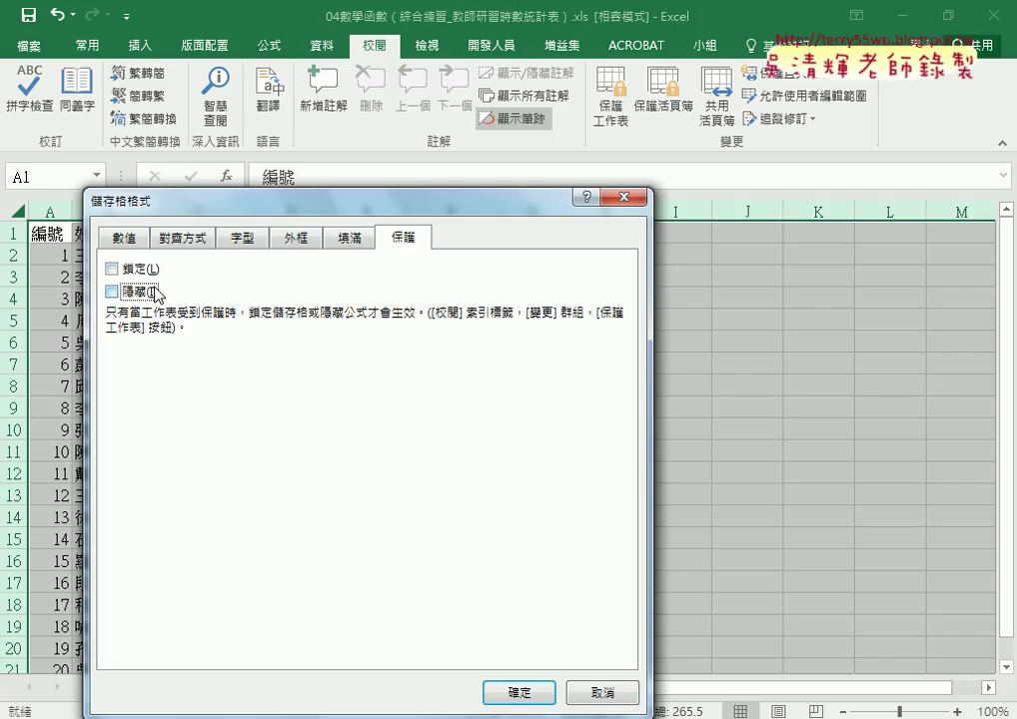
drag(240, 203, 354, 199)
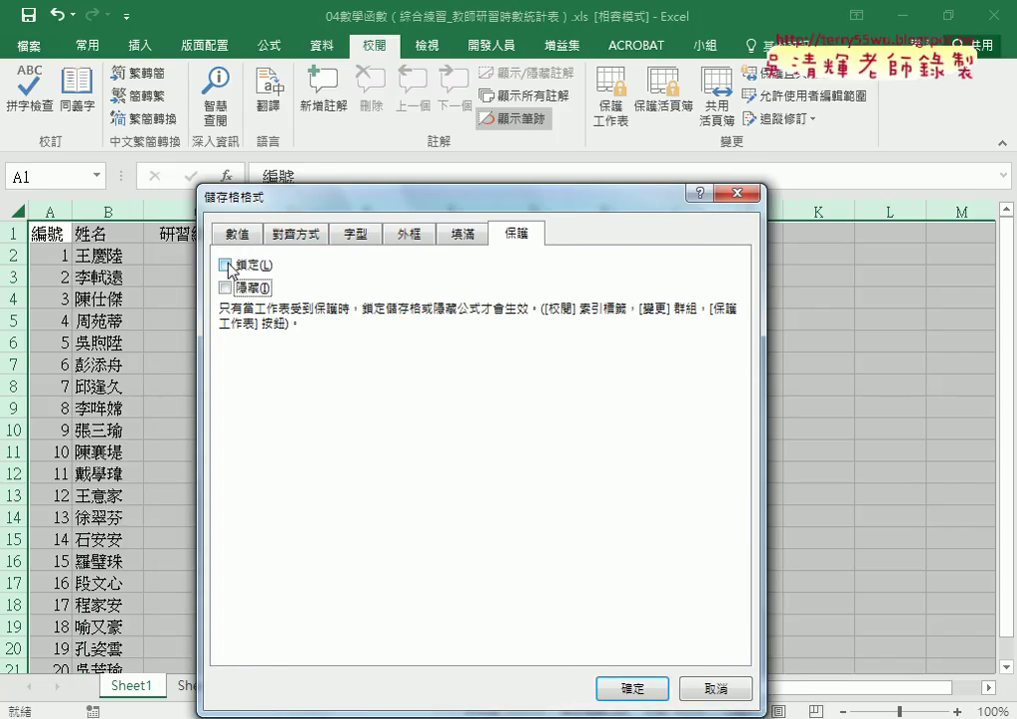
click(632, 689)
Reapply the protection settings to C2:C21, setting 隱藏 to hide their formulas
drag(200, 255, 221, 610)
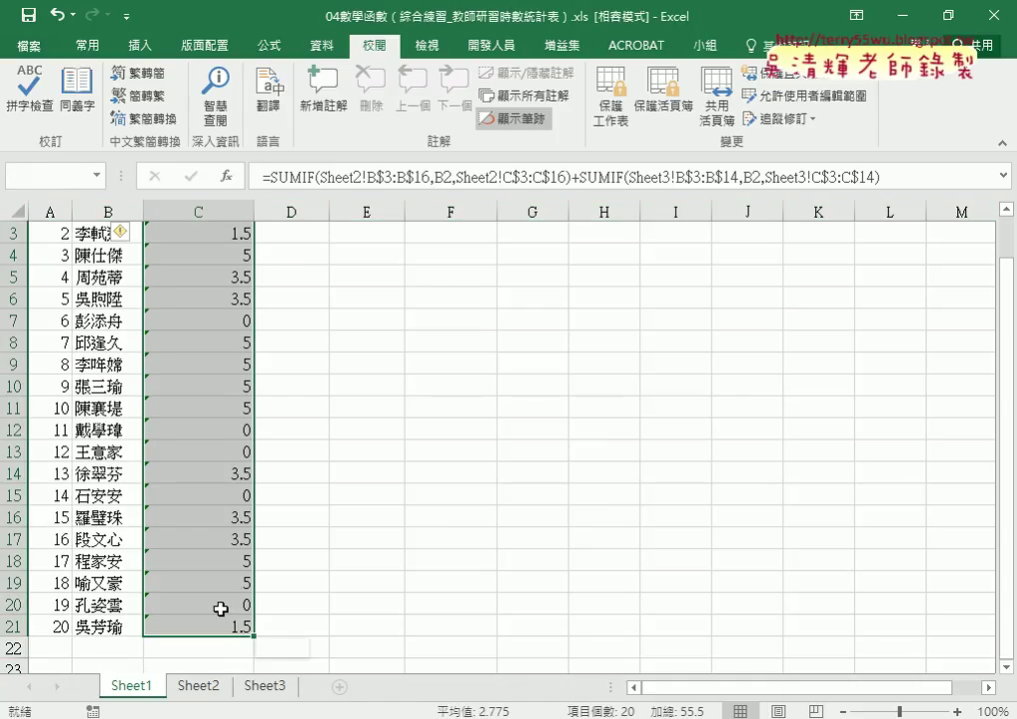
right_click(218, 478)
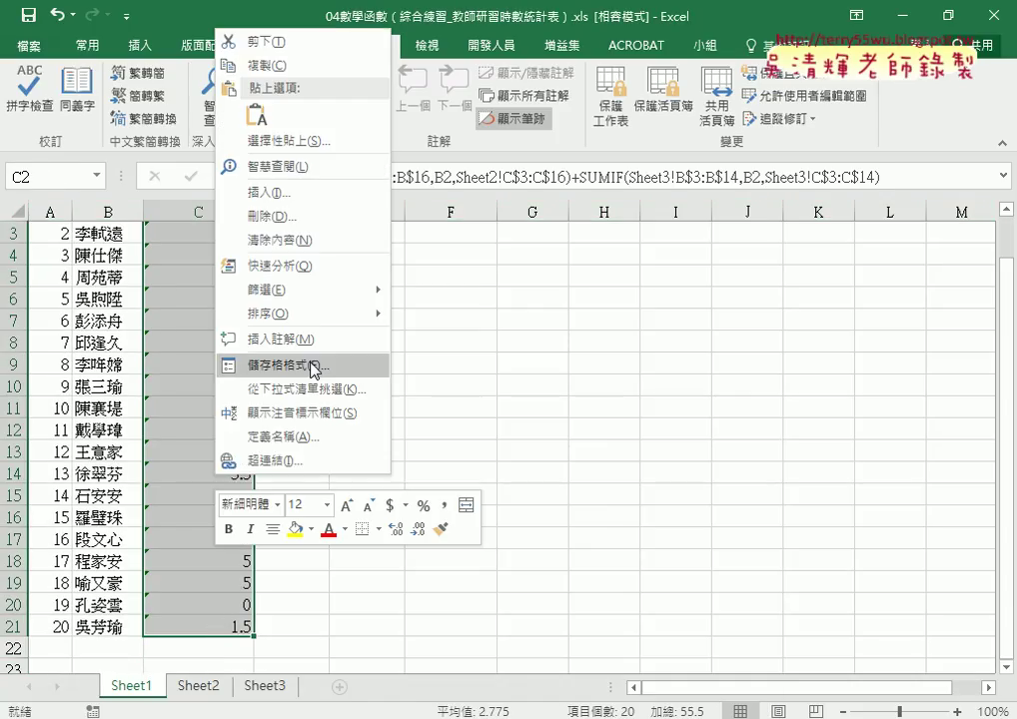
click(315, 367)
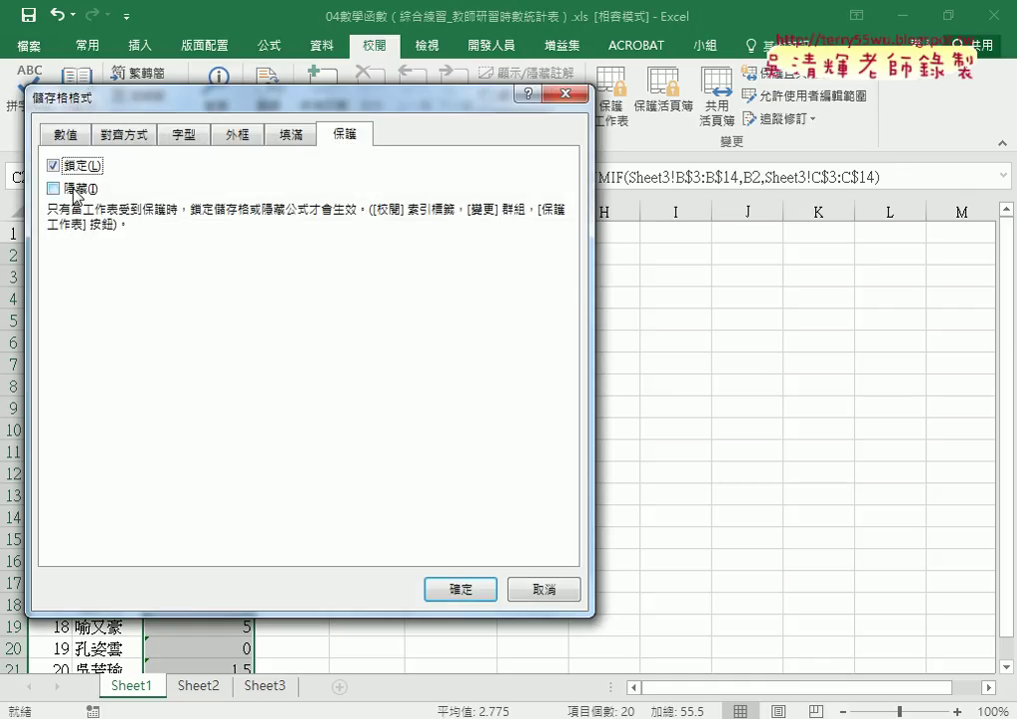
click(76, 190)
click(445, 590)
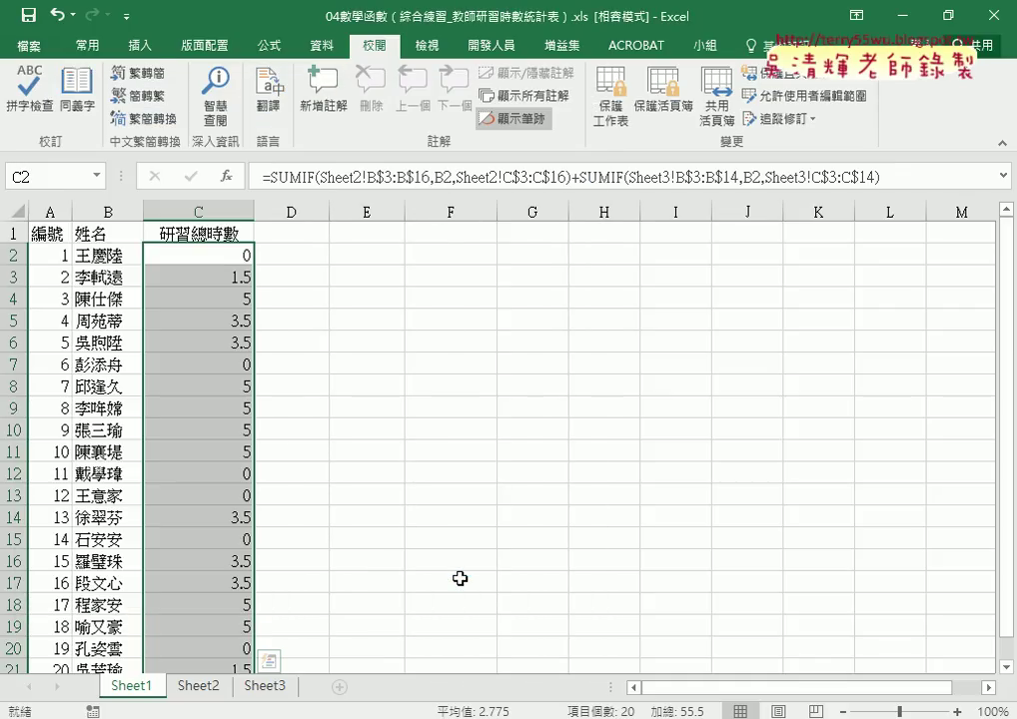